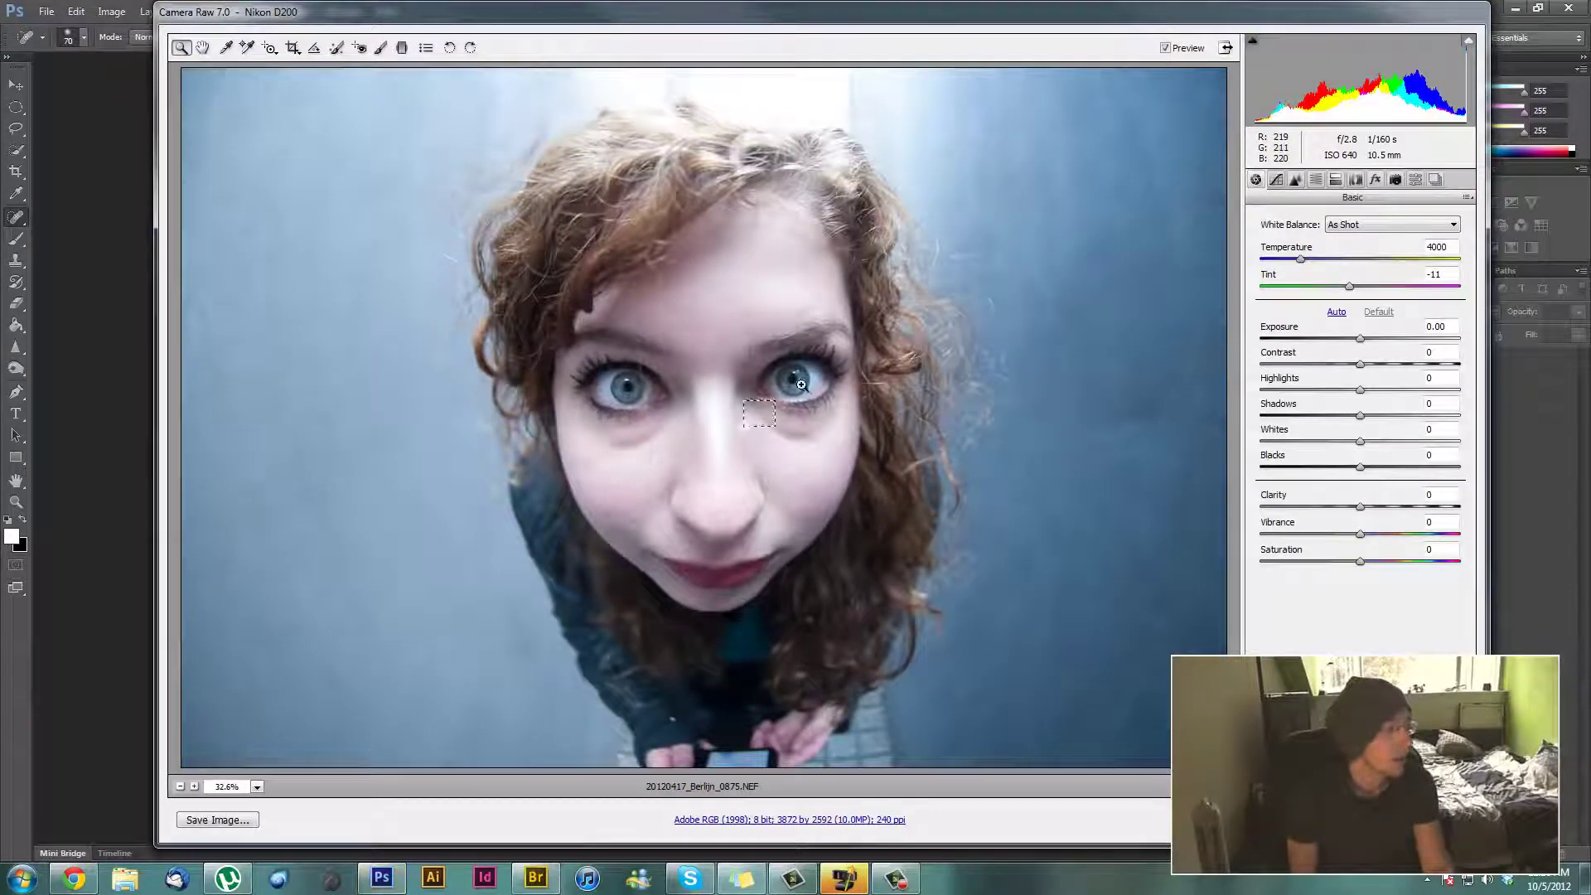
- Examine the subject's eyes close up and compare them with the whole photo in the Camera Raw preview
left_click_drag(761, 421, 837, 348)
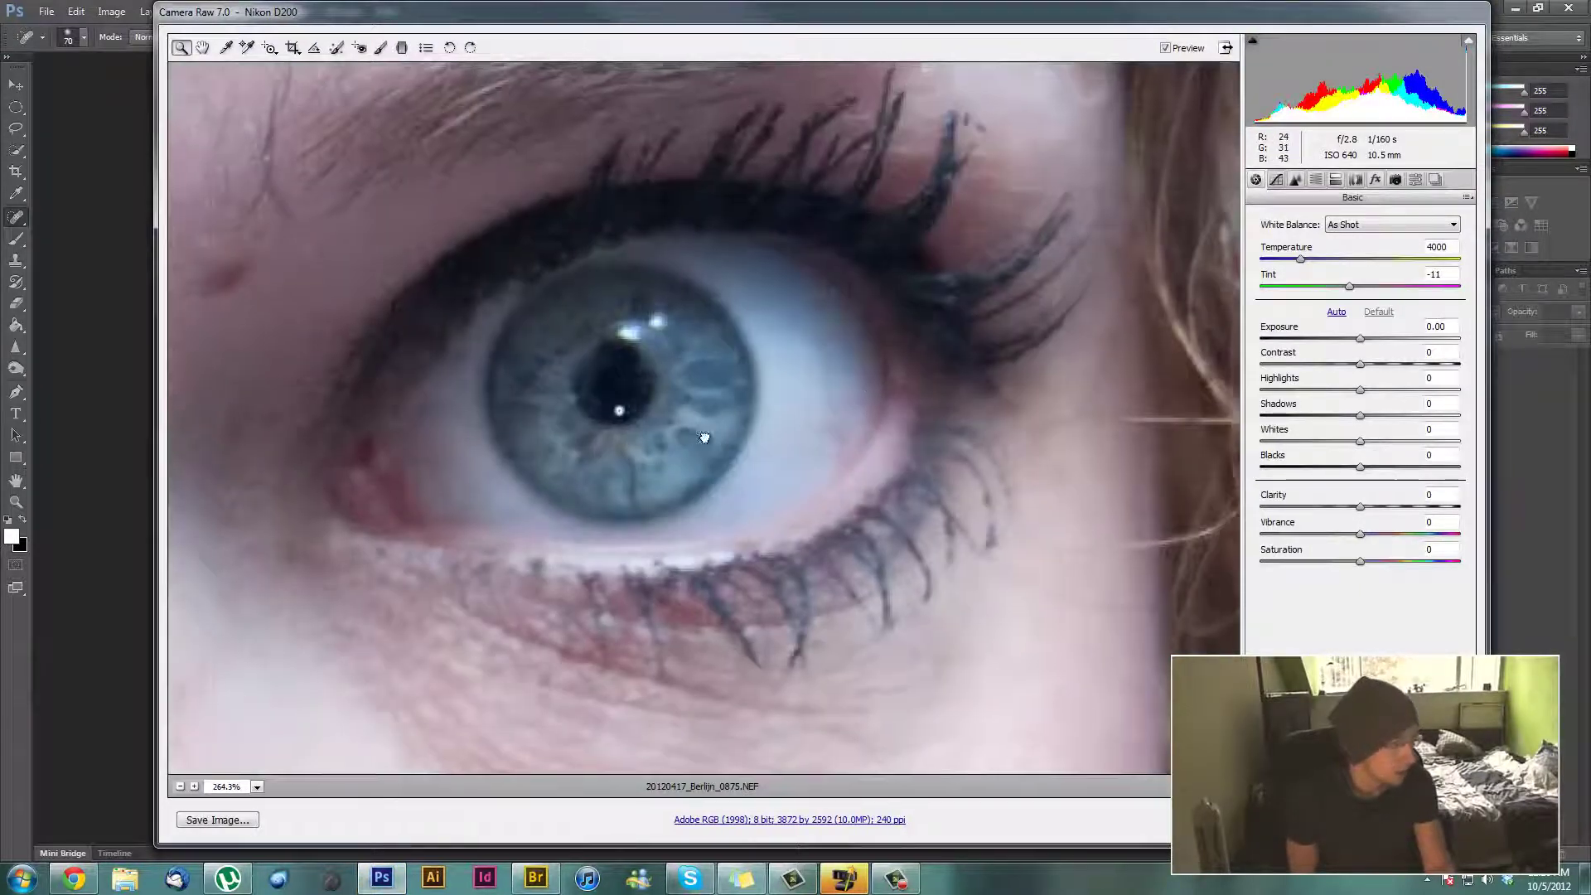
left_click_drag(652, 414, 830, 447)
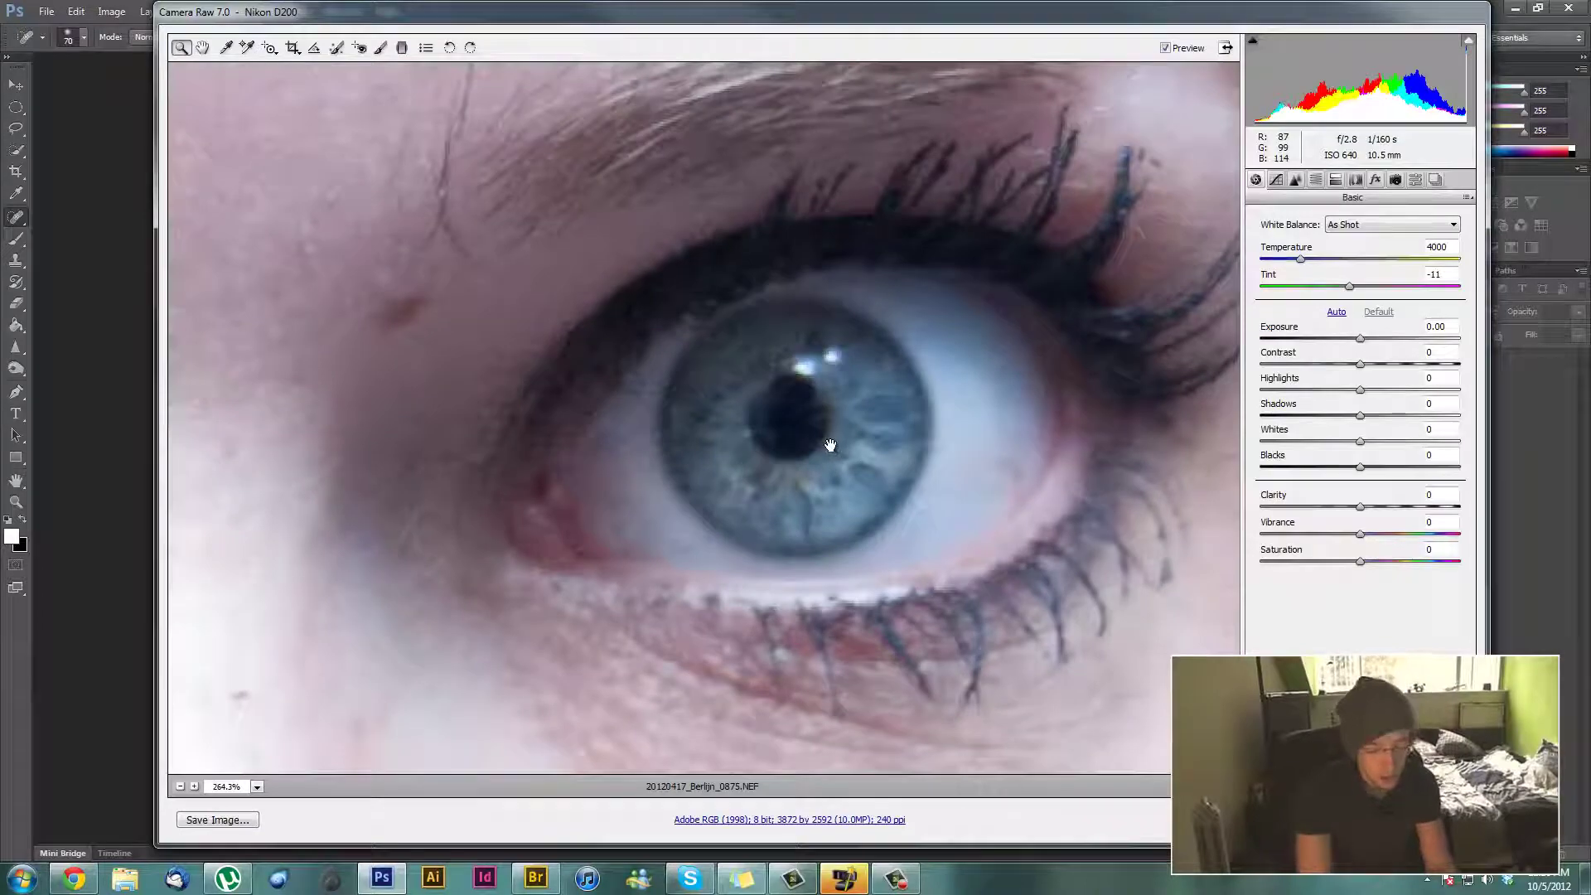
key("ctrl+minus")
key("ctrl+minus")
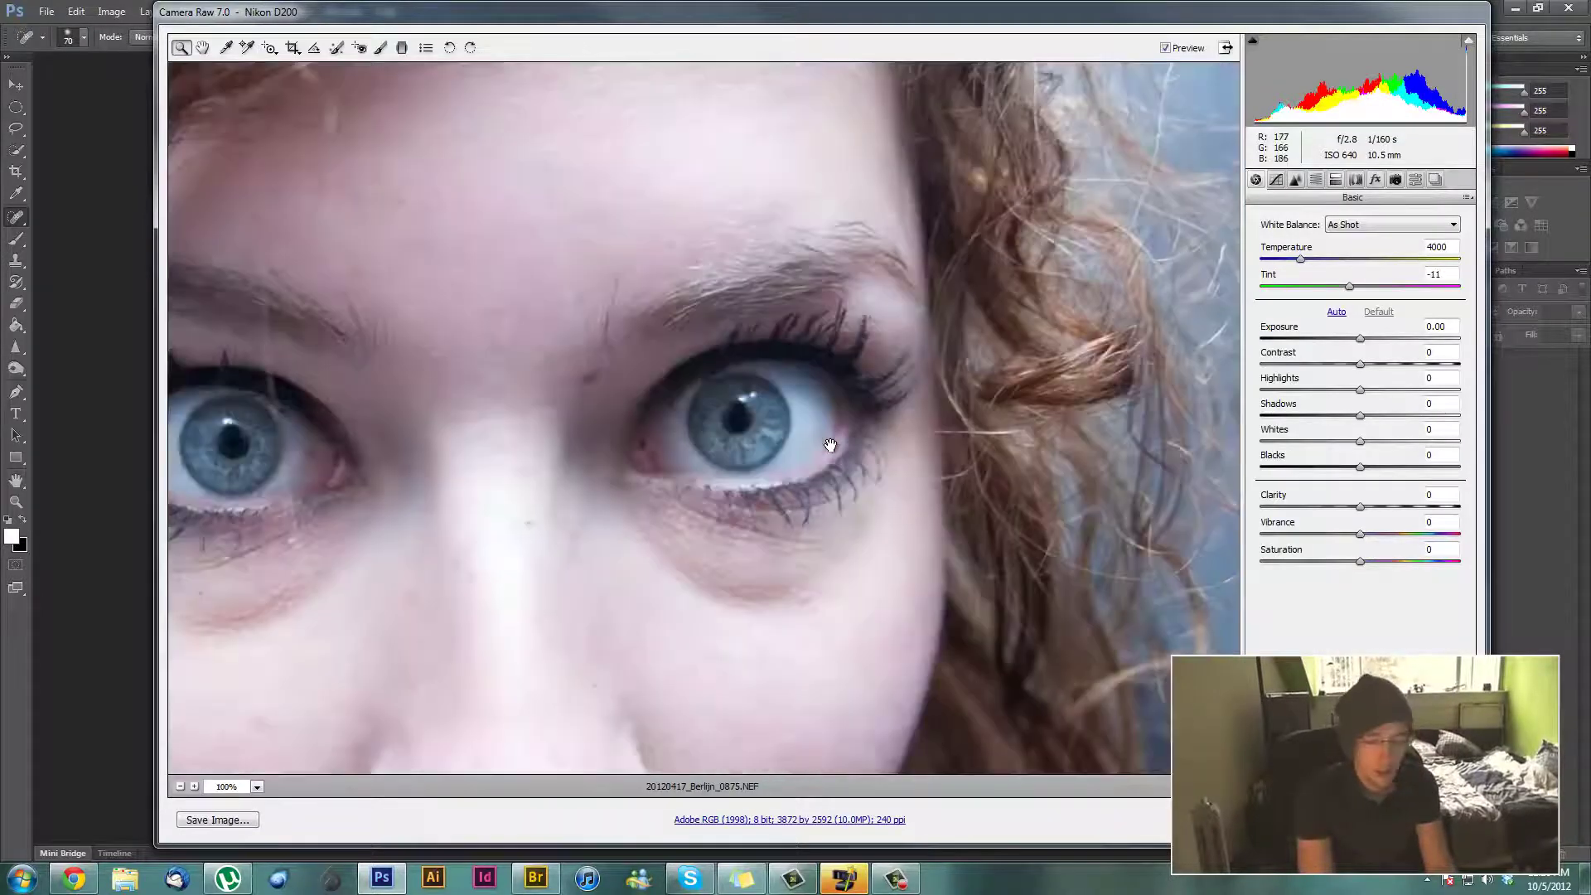
key("ctrl+minus")
key("ctrl+minus")
key("ctrl+minus")
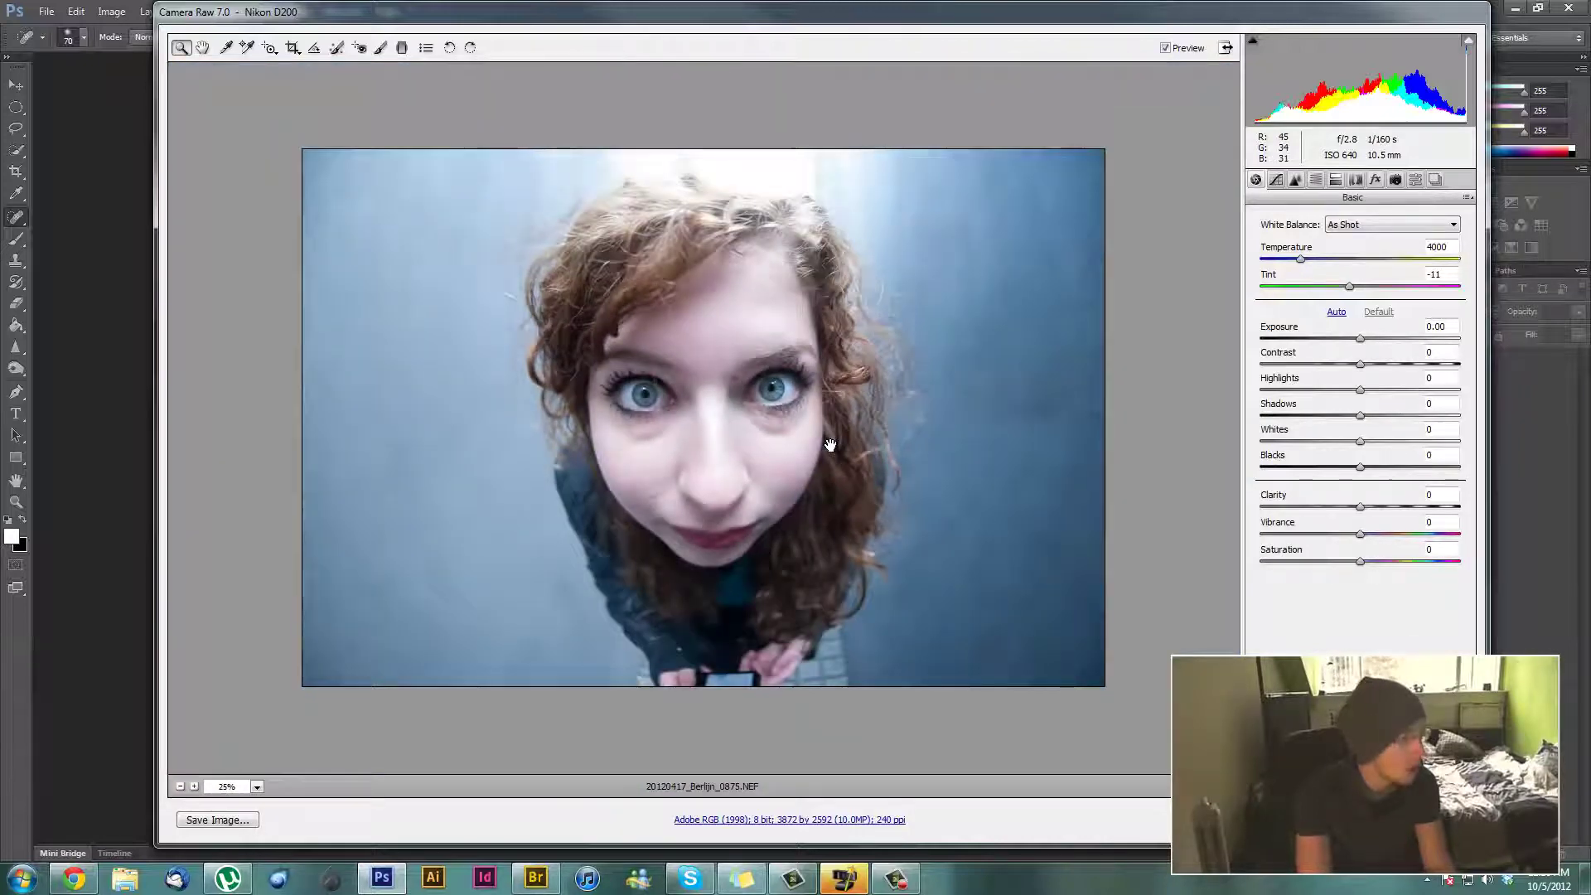
key("ctrl+plus")
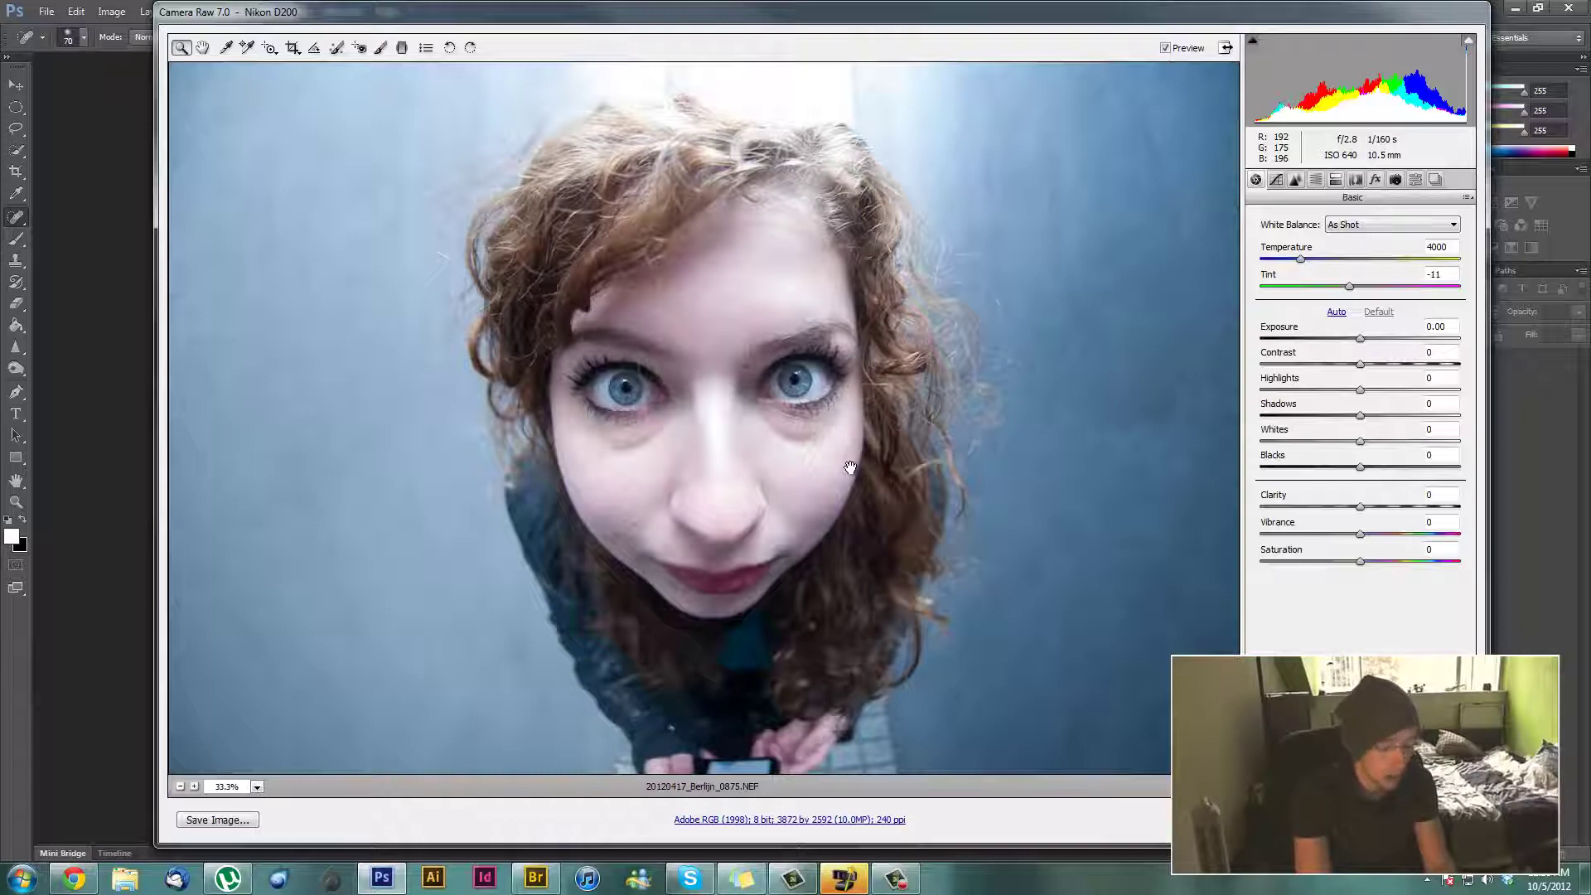
key("ctrl+minus")
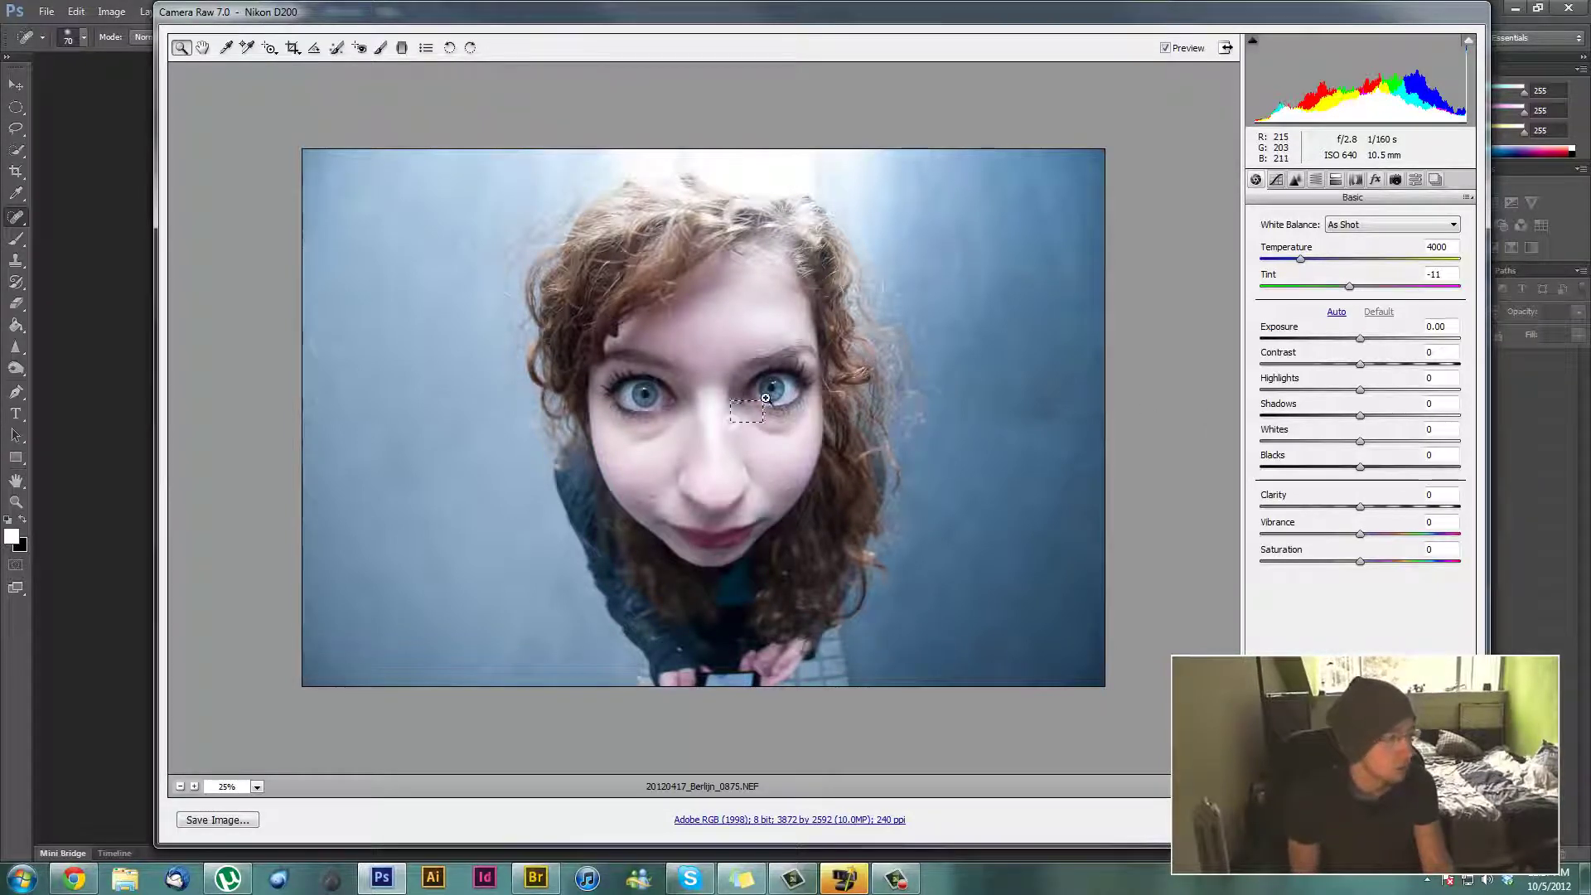
- Set the noise reduction Luminance to 68 and Luminance Detail to about 70, and open the photo for editing
left_click_drag(765, 398, 778, 385)
left_click_drag(518, 577, 1051, 328)
left_click(1295, 180)
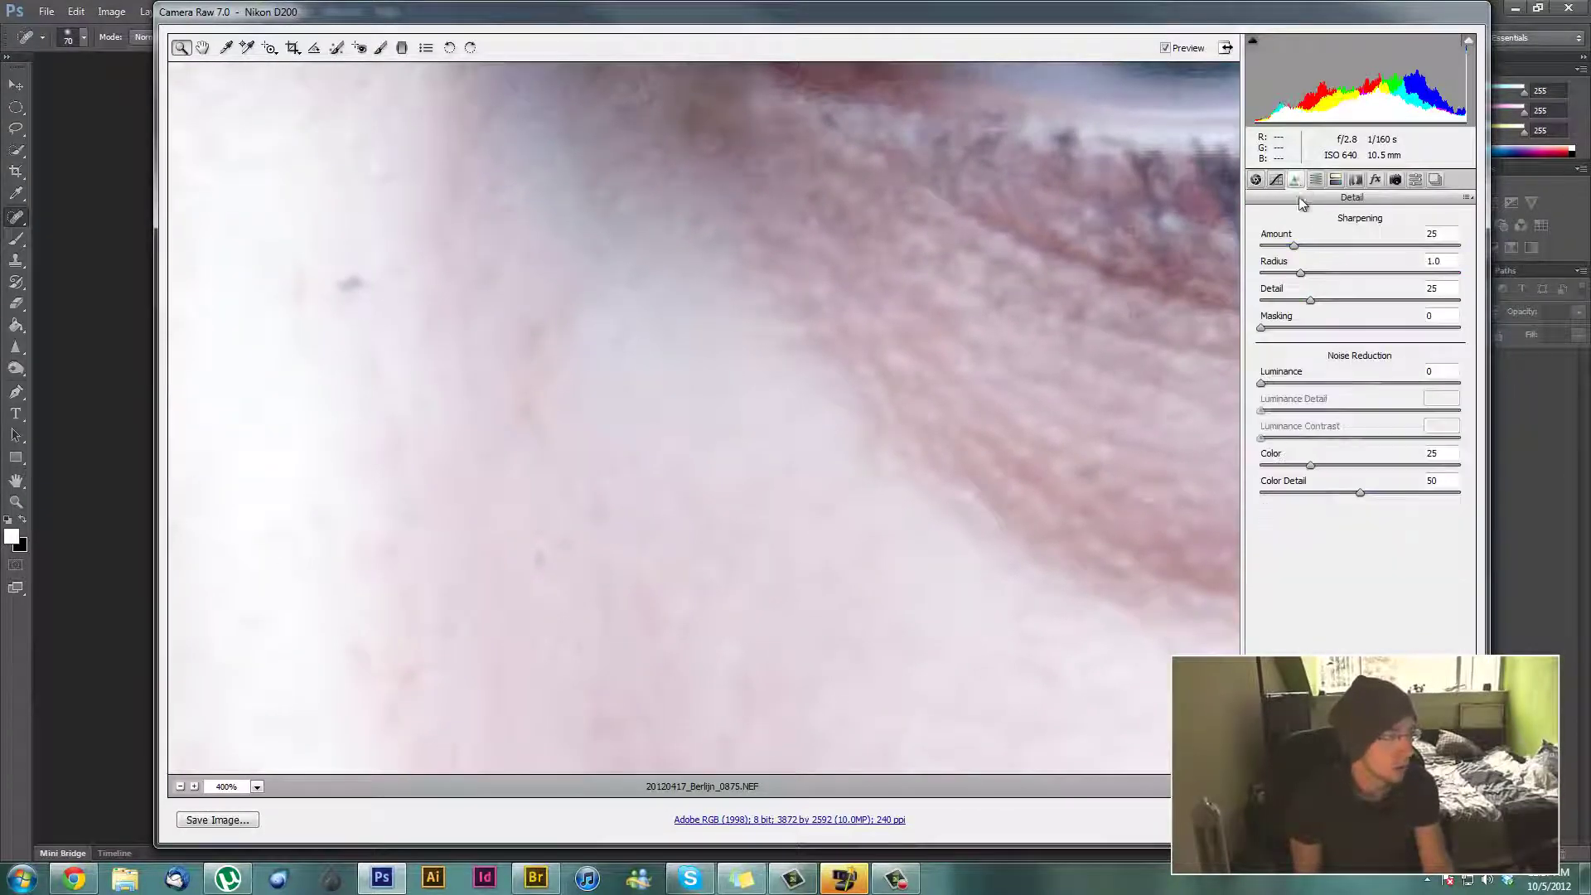
left_click_drag(1263, 386, 1324, 393)
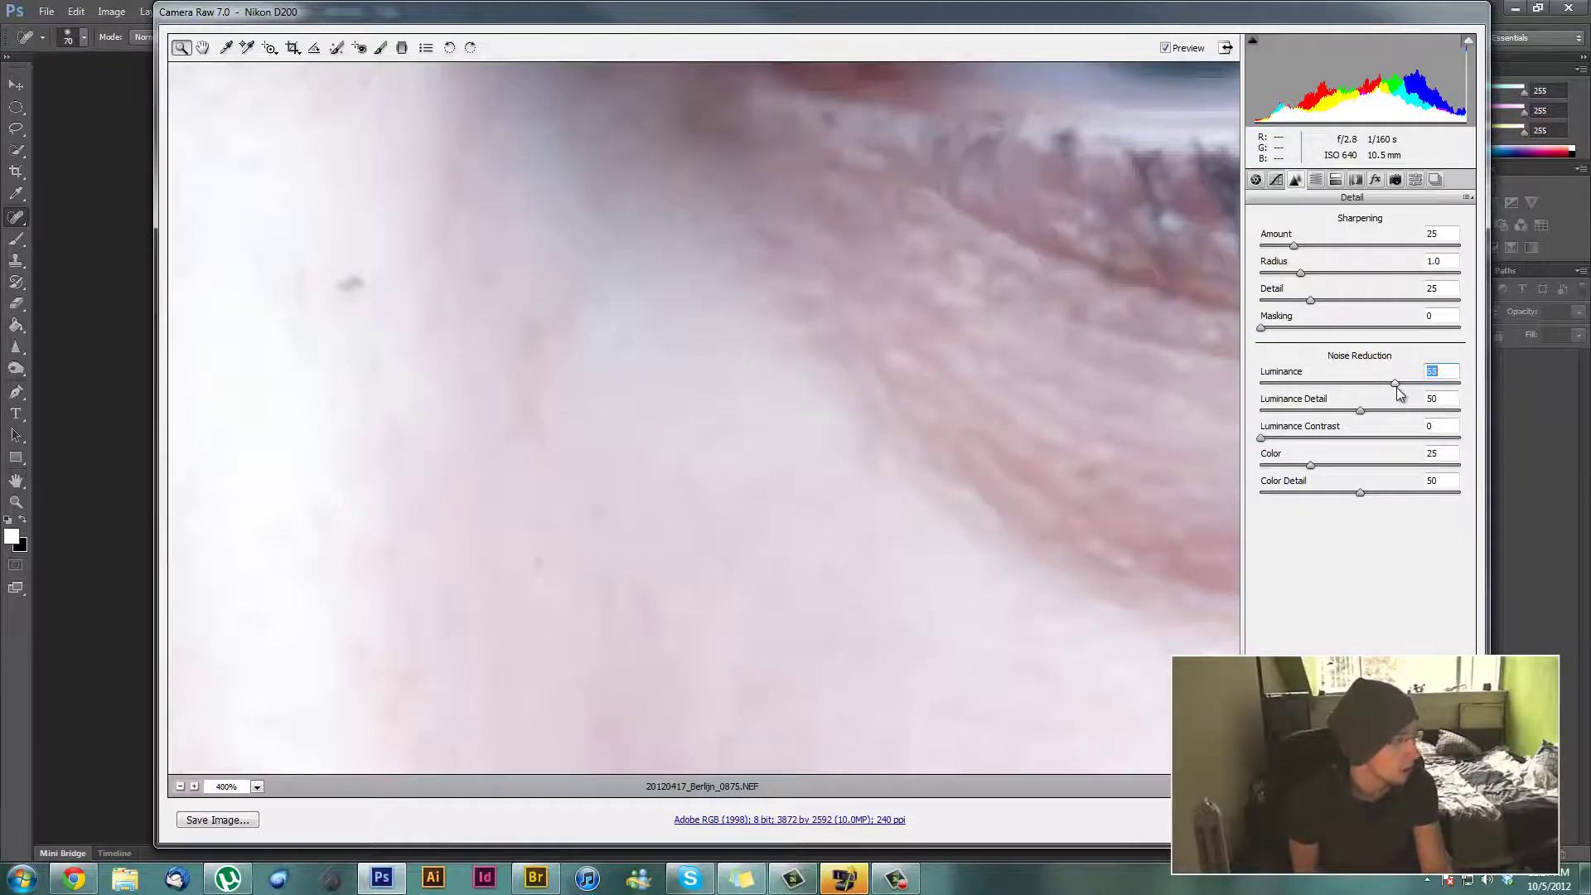
left_click_drag(1364, 409, 1403, 410)
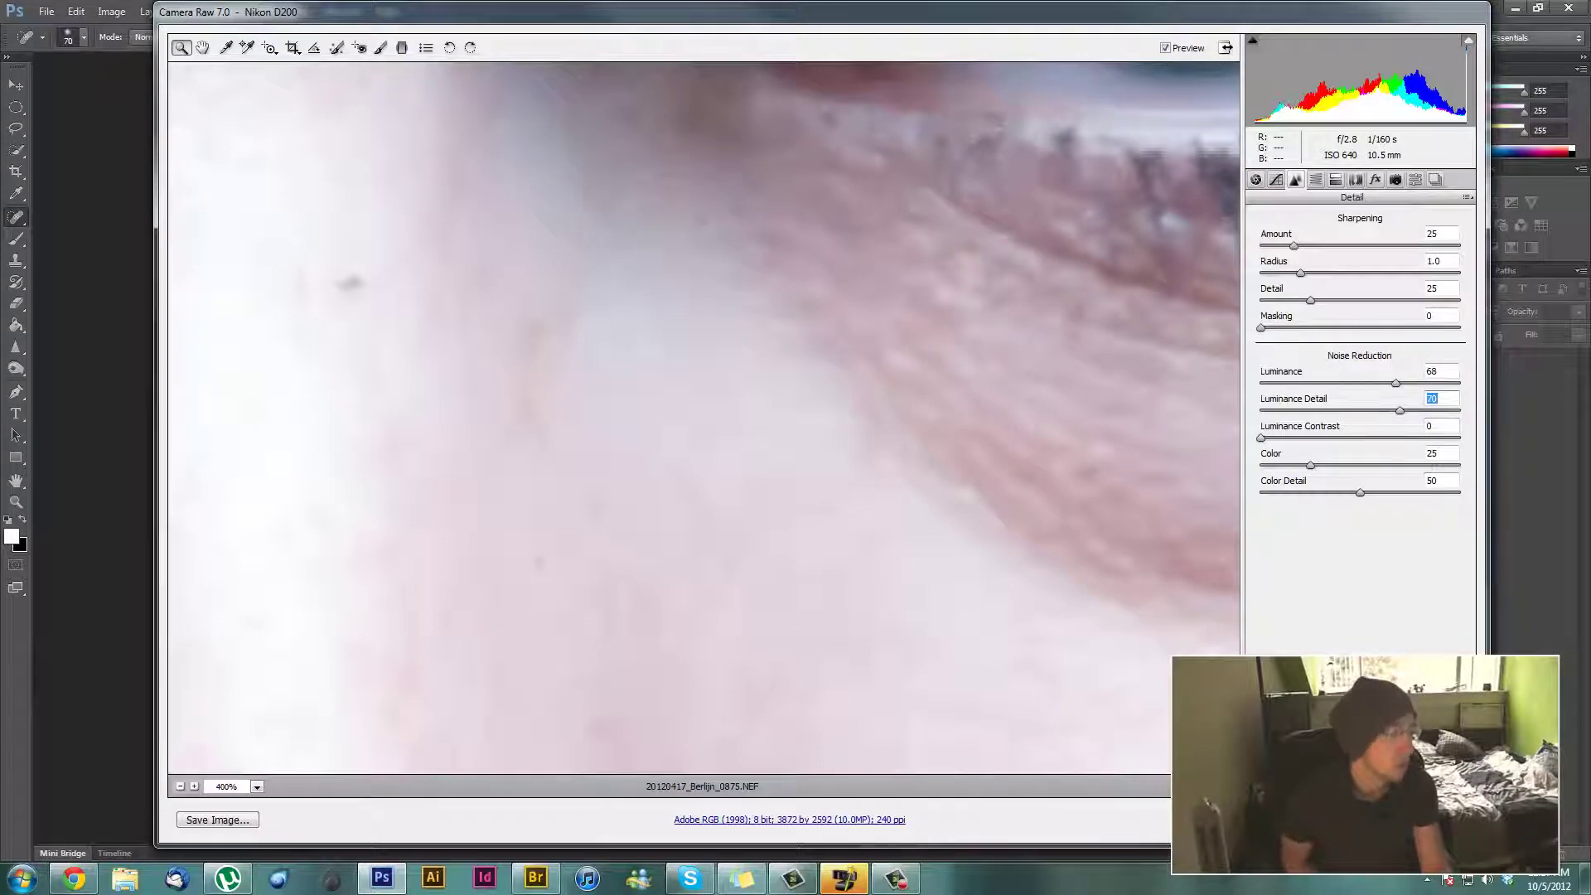
key("Escape")
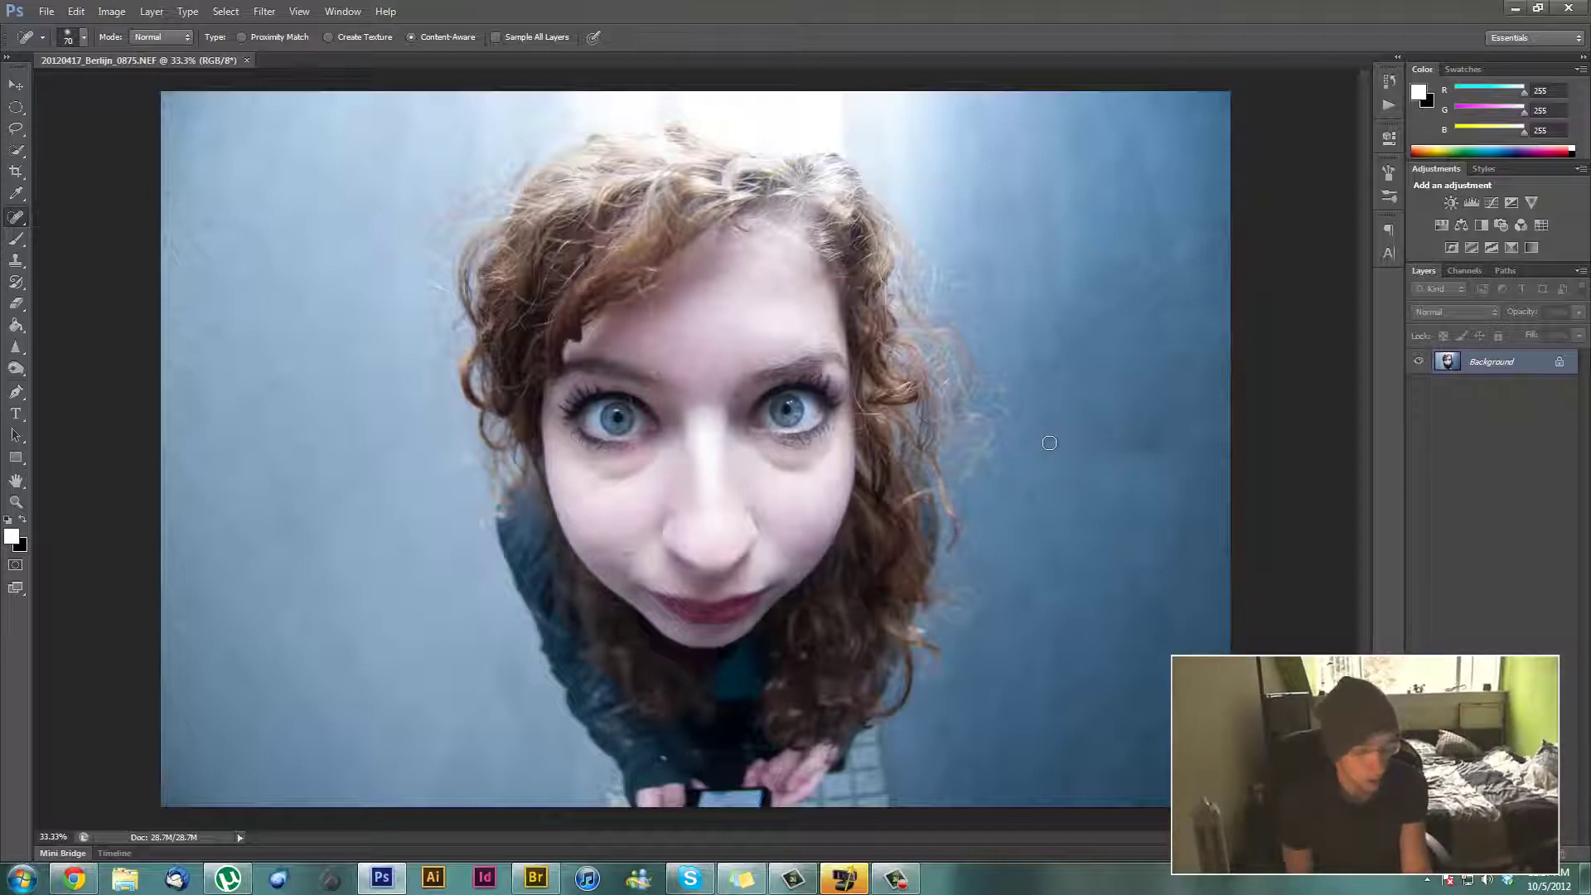
- Duplicate the Background layer and sharpen the iris of the subject's left eye with the Sharpen tool at 100% strength
key("ctrl+j")
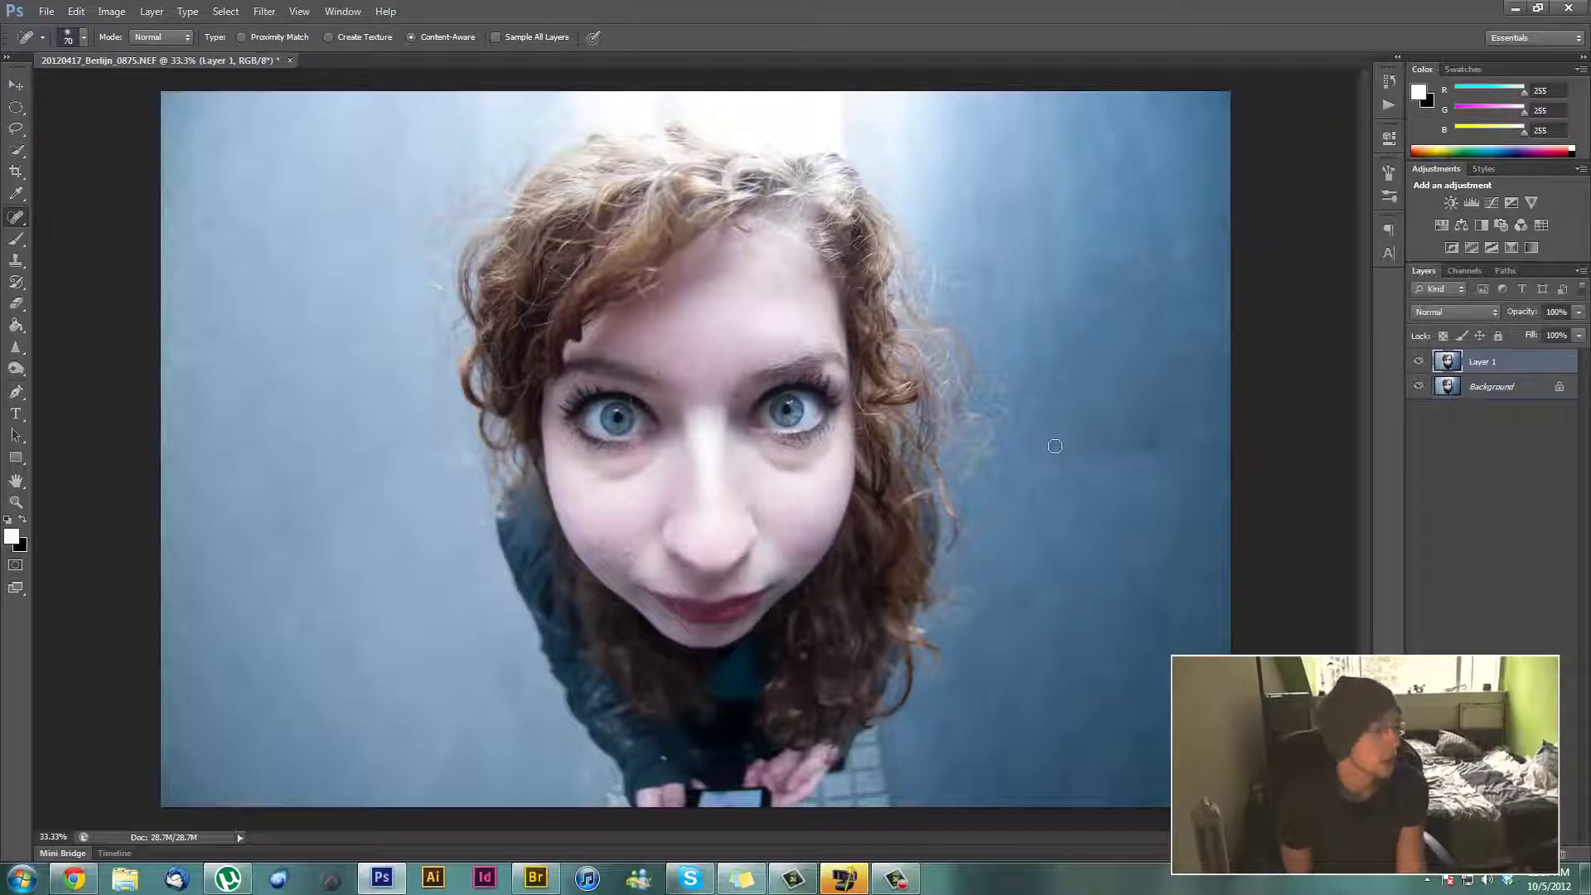
key("ctrl+plus")
key("ctrl+plus")
key("ctrl+plus")
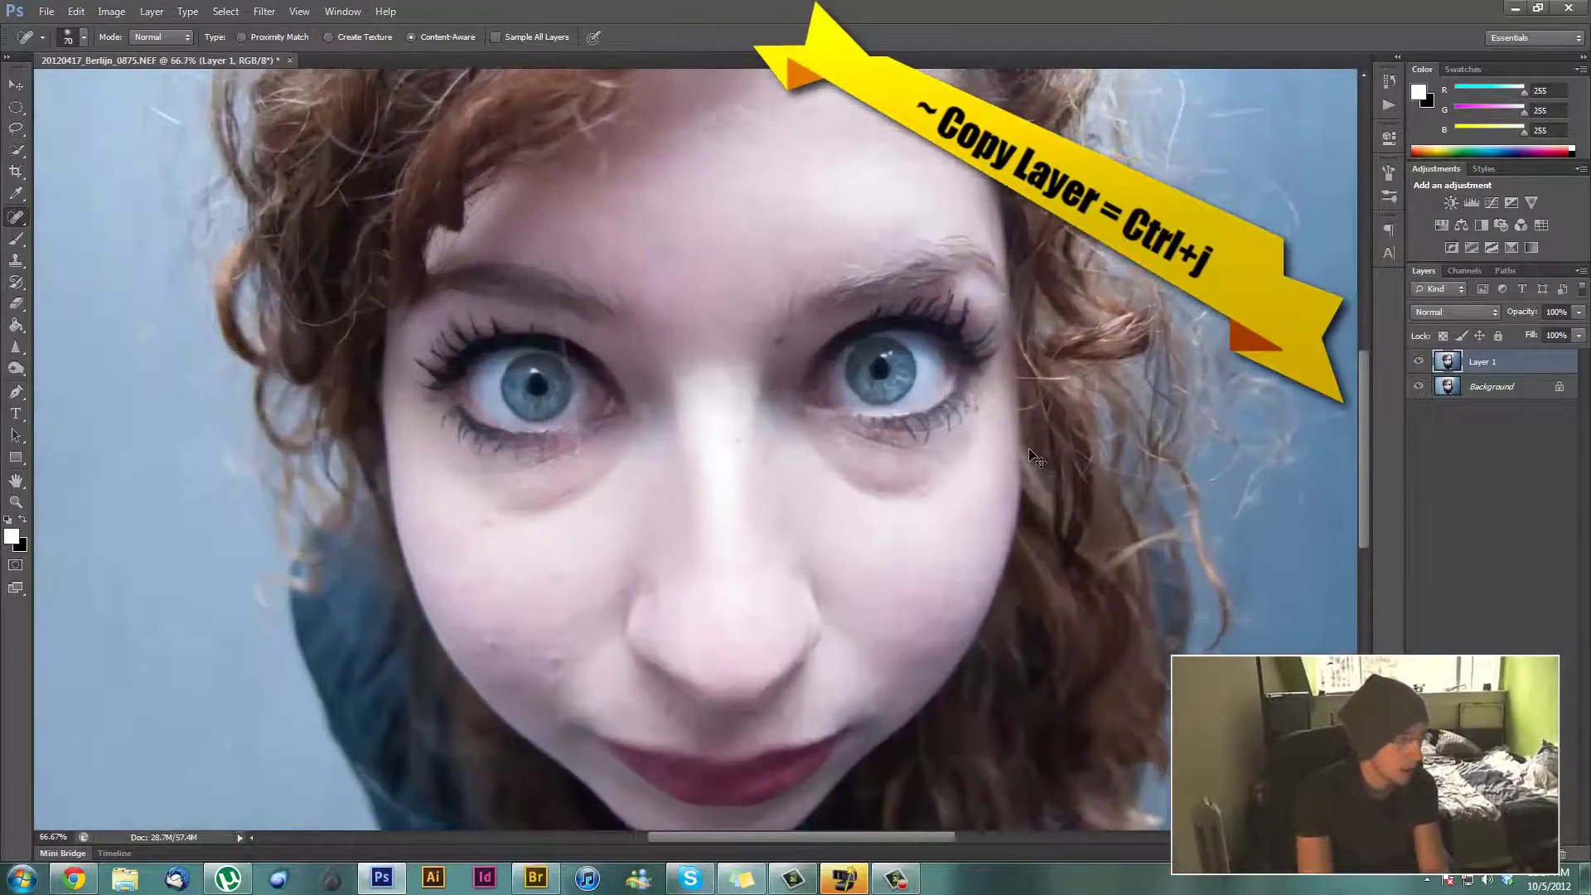
key("ctrl+plus")
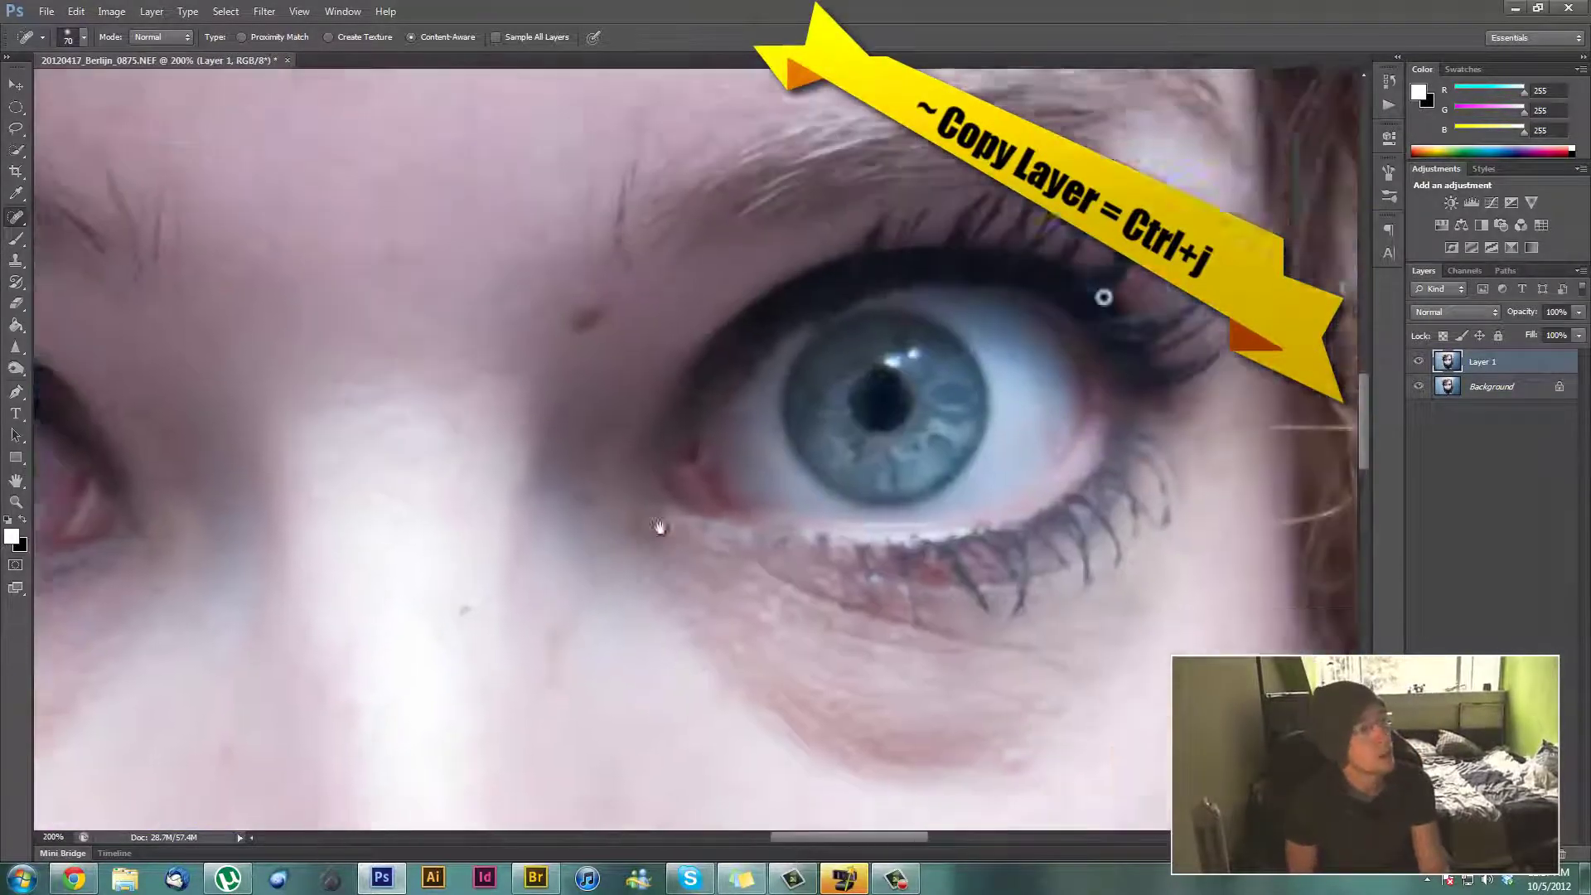
key("ctrl+plus")
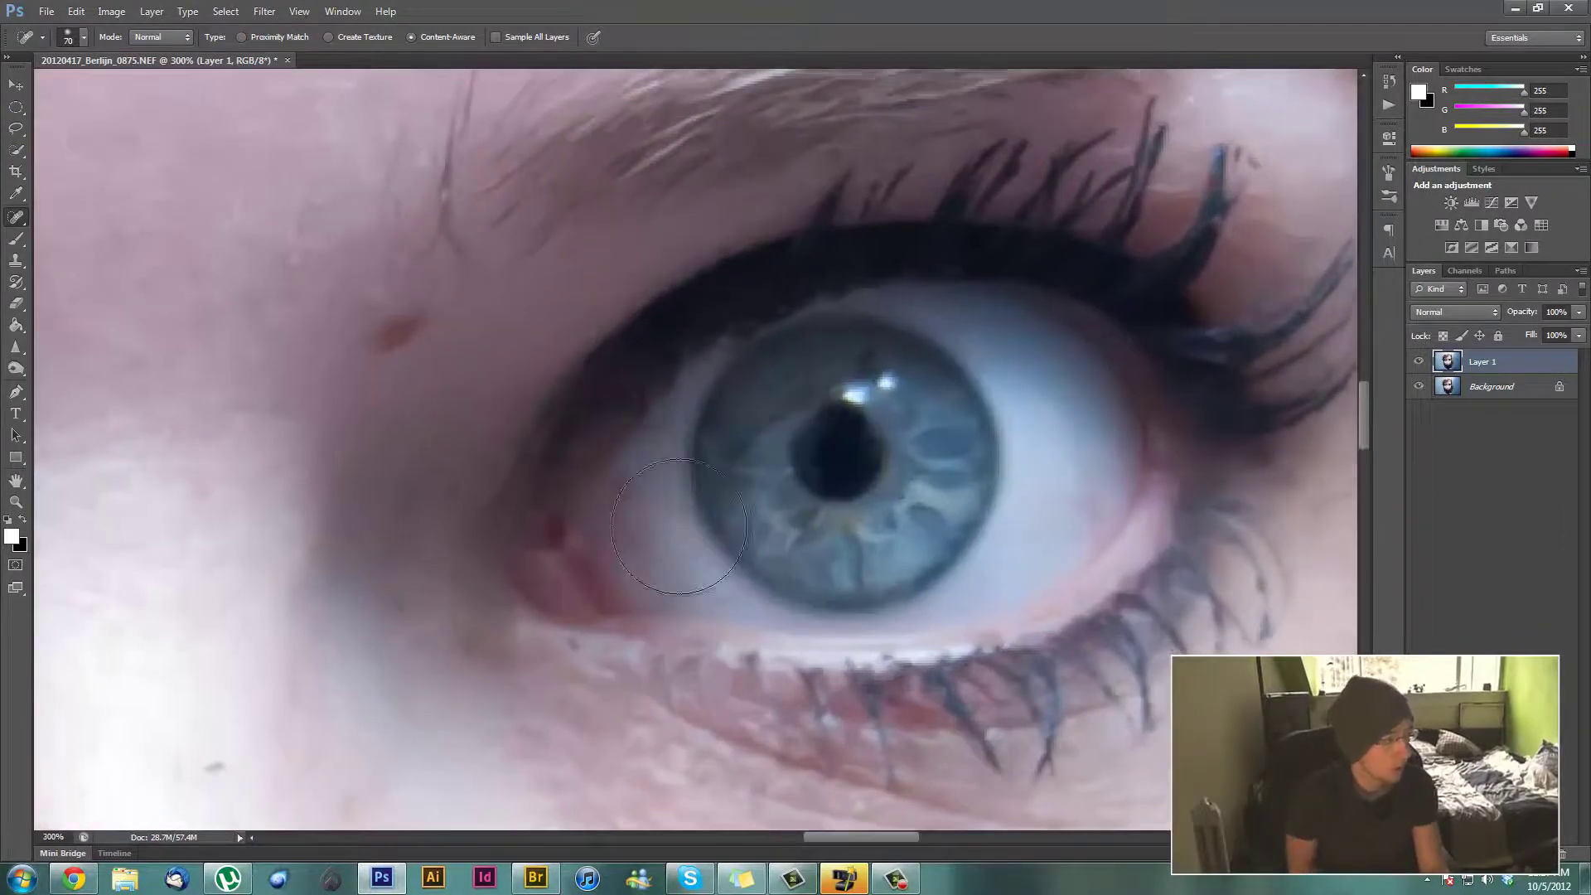
left_click_drag(815, 514, 845, 470)
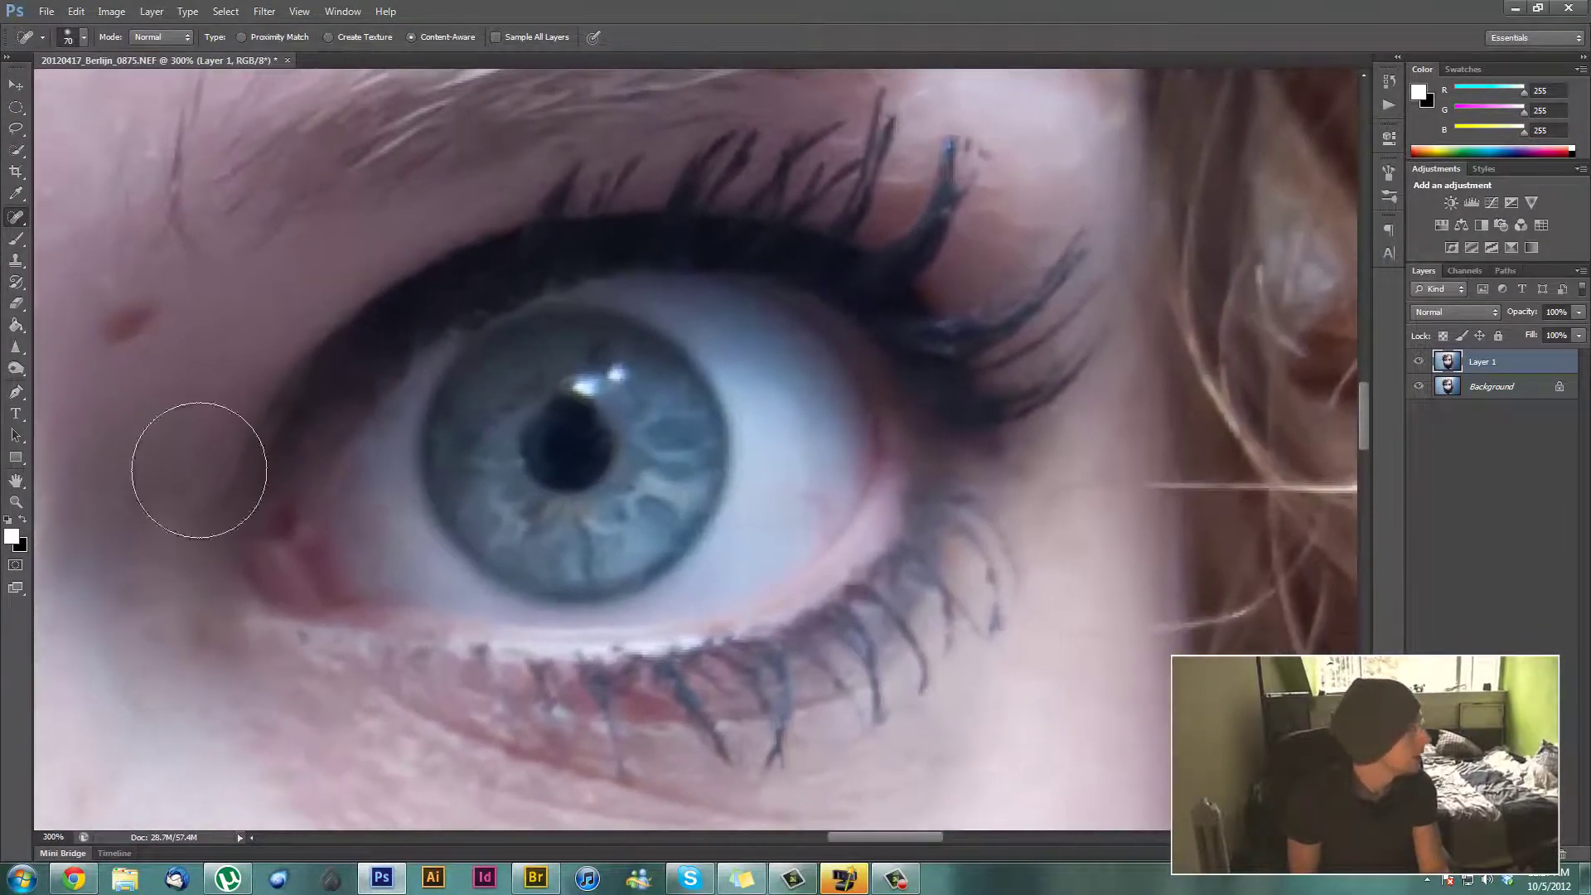
left_click(17, 352)
left_click(62, 360)
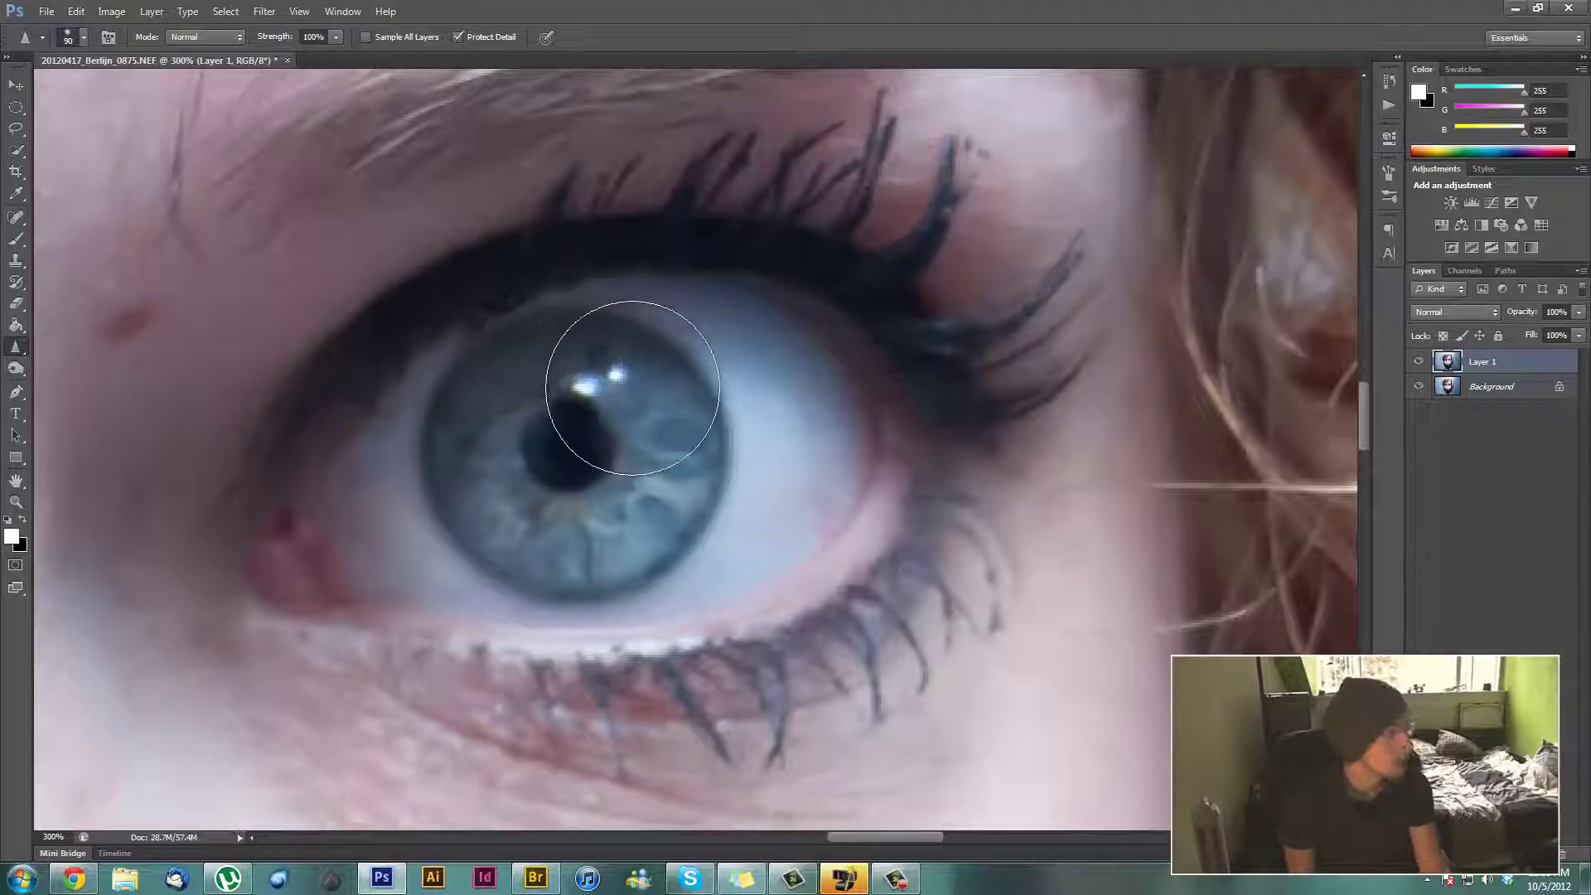
mouse_move(659, 417)
left_mouse_down()
mouse_move(635, 516)
mouse_move(566, 535)
mouse_move(494, 494)
mouse_move(481, 448)
mouse_move(481, 429)
mouse_move(494, 476)
mouse_move(755, 473)
mouse_move(590, 503)
mouse_move(710, 497)
left_mouse_up()
mouse_move(649, 444)
left_mouse_down()
mouse_move(710, 462)
mouse_move(702, 428)
mouse_move(788, 378)
mouse_move(848, 385)
mouse_move(889, 423)
mouse_move(888, 480)
mouse_move(832, 532)
mouse_move(764, 529)
mouse_move(705, 484)
mouse_move(704, 462)
mouse_move(787, 495)
mouse_move(860, 474)
mouse_move(877, 450)
mouse_move(787, 384)
mouse_move(747, 386)
mouse_move(806, 512)
mouse_move(709, 475)
mouse_move(741, 469)
left_mouse_up()
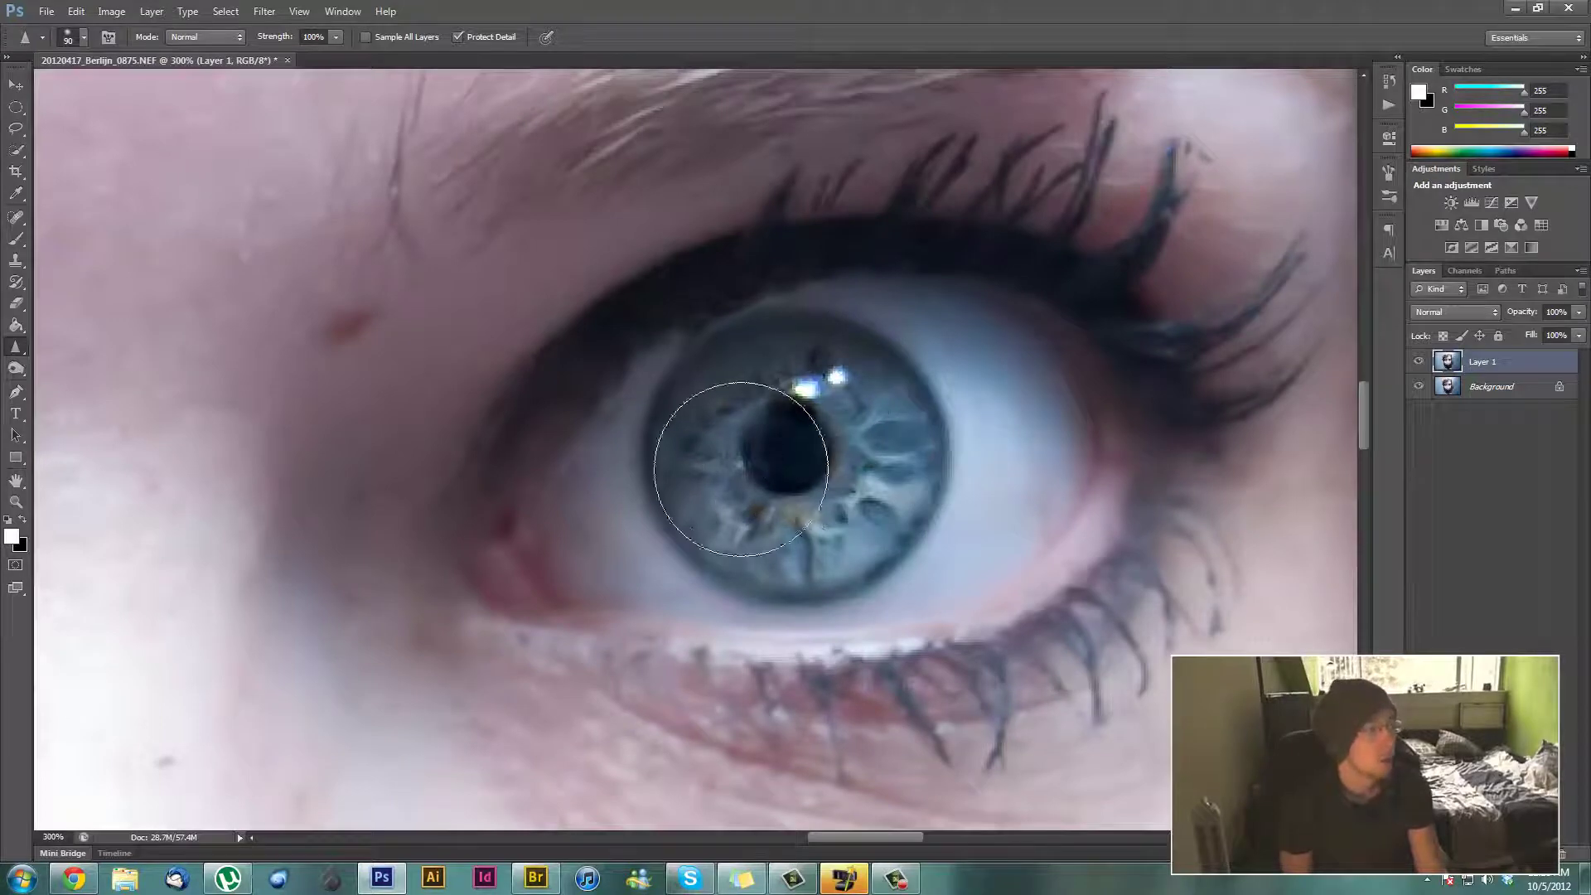
- Try heavy repeated Sharpen strokes over the iris of the subject's right eye, and undo the excess sharpening
mouse_move(486, 482)
left_mouse_down()
mouse_move(654, 401)
mouse_move(773, 390)
mouse_move(810, 419)
mouse_move(813, 465)
mouse_move(756, 532)
mouse_move(671, 536)
mouse_move(625, 495)
mouse_move(642, 427)
mouse_move(624, 446)
mouse_move(669, 397)
mouse_move(727, 378)
mouse_move(797, 392)
mouse_move(818, 438)
mouse_move(758, 526)
mouse_move(700, 532)
mouse_move(646, 503)
mouse_move(631, 466)
mouse_move(633, 444)
mouse_move(671, 429)
left_mouse_up()
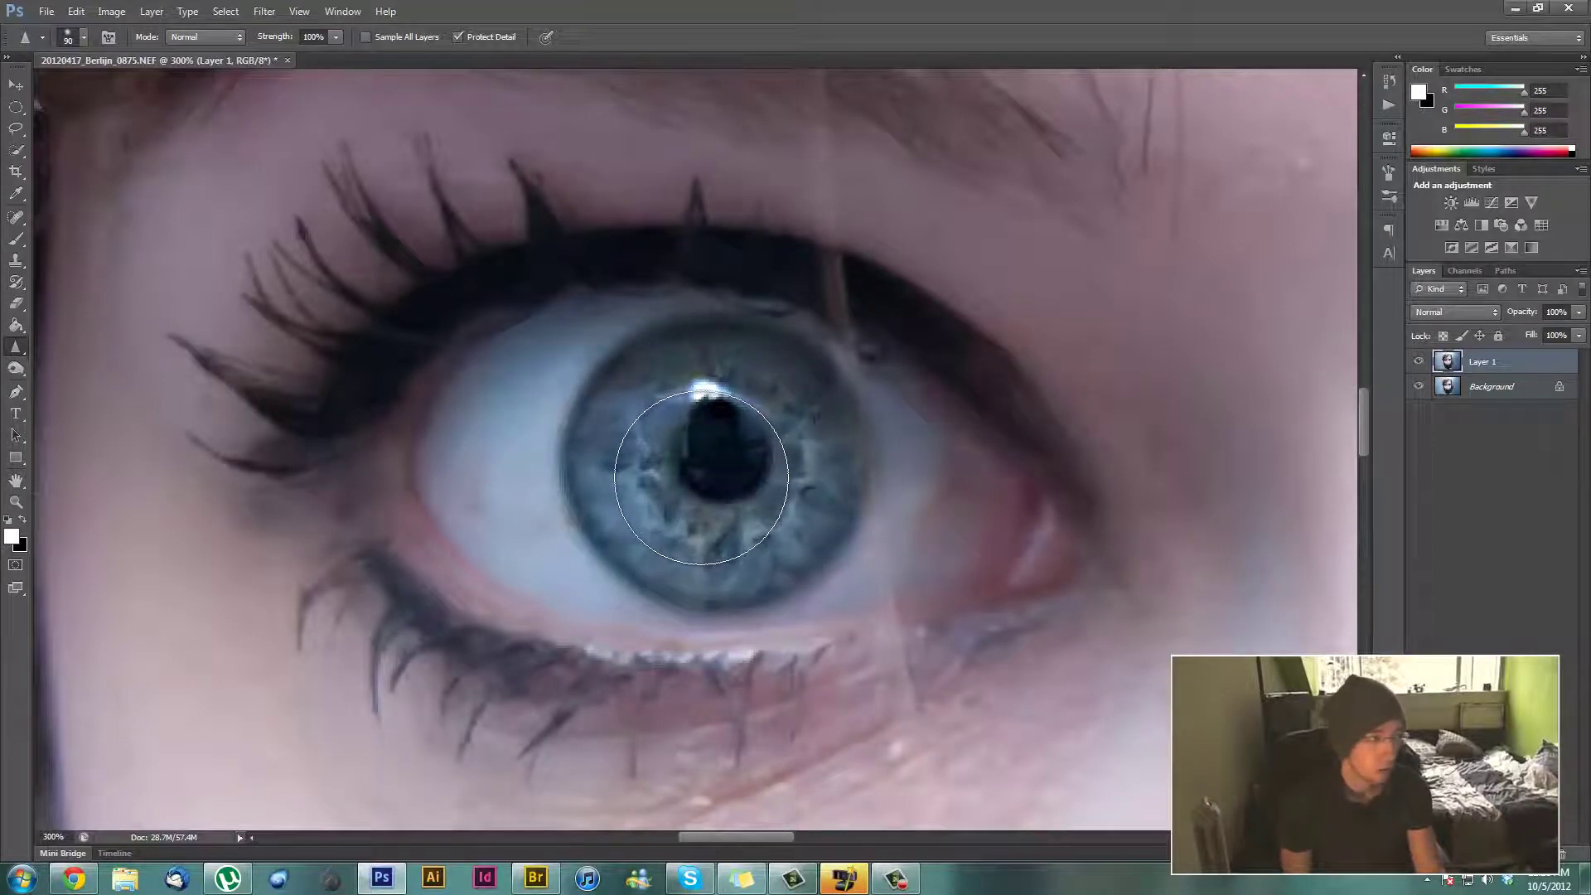
mouse_move(750, 466)
left_mouse_down()
mouse_move(803, 491)
mouse_move(810, 452)
mouse_move(729, 539)
left_mouse_up()
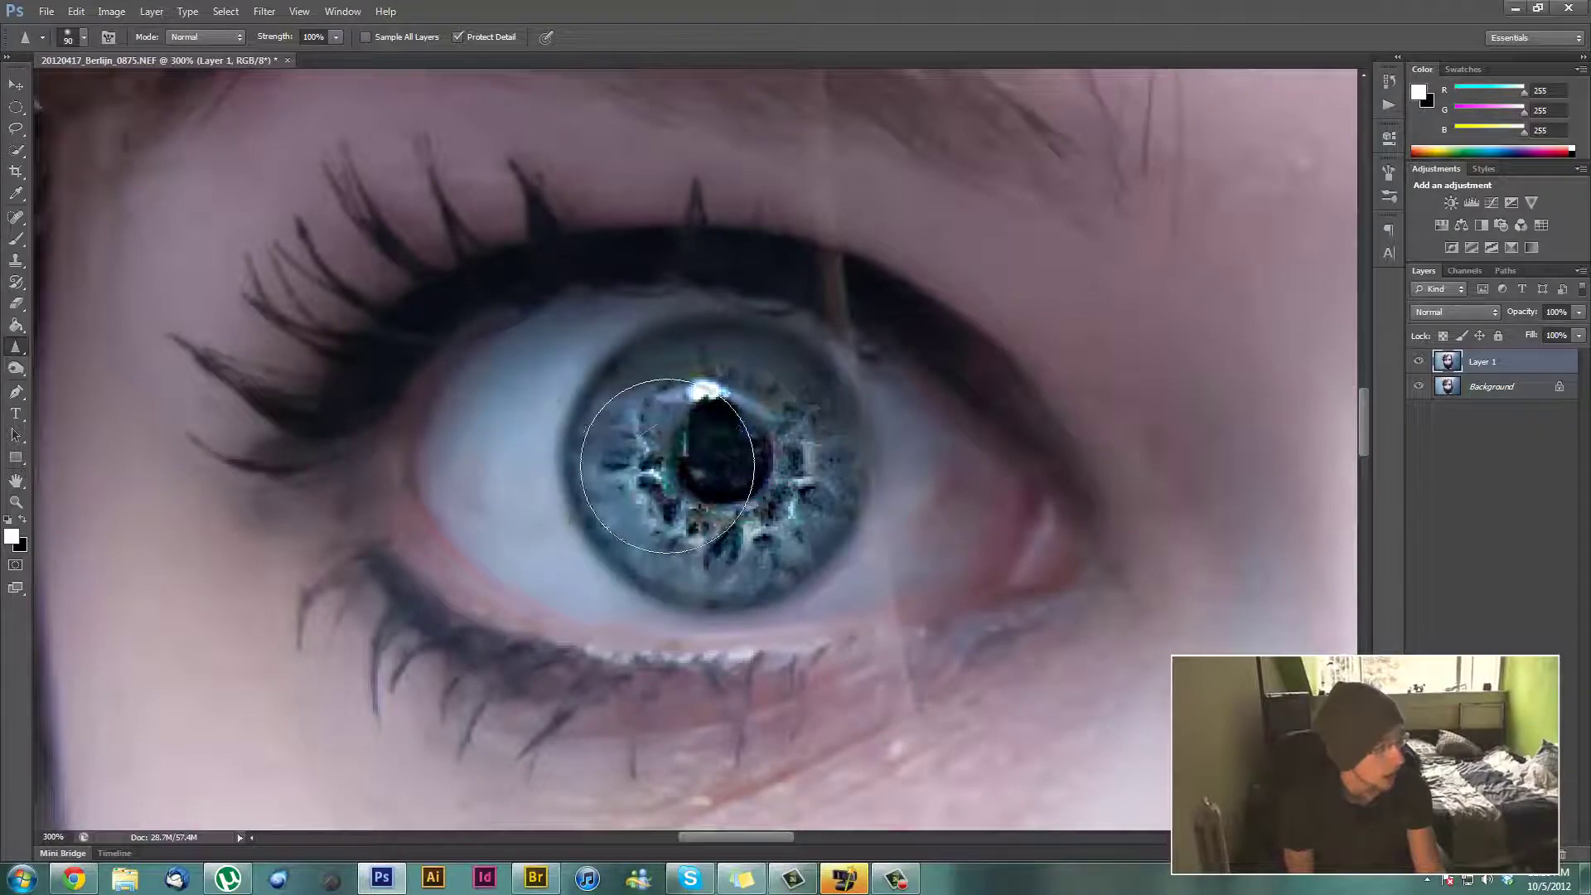
left_click_drag(764, 463, 773, 474)
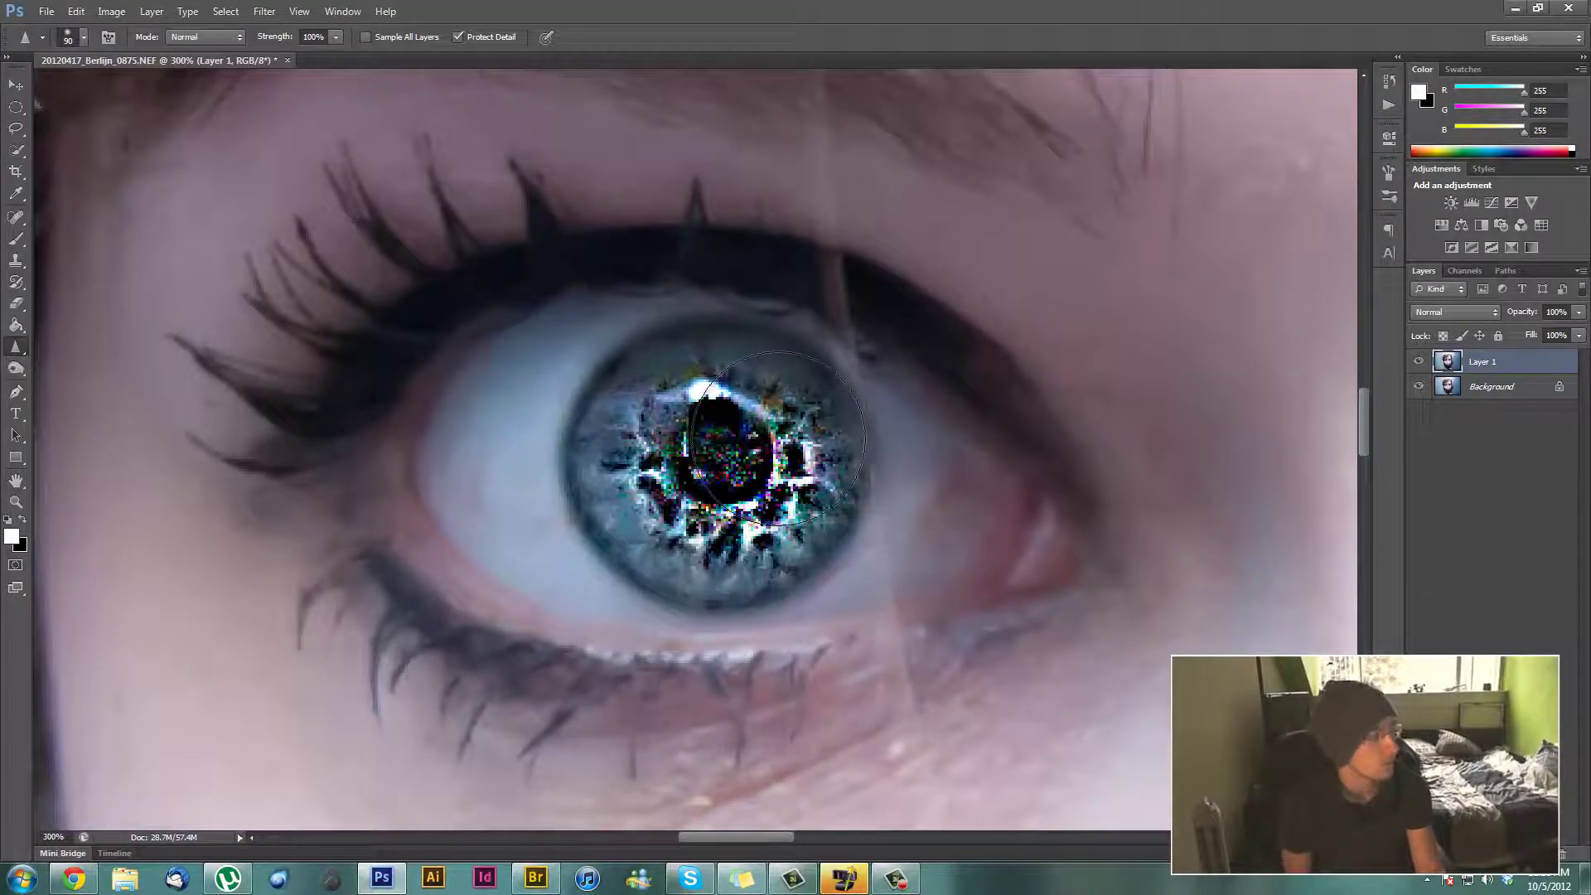
key("ctrl+z")
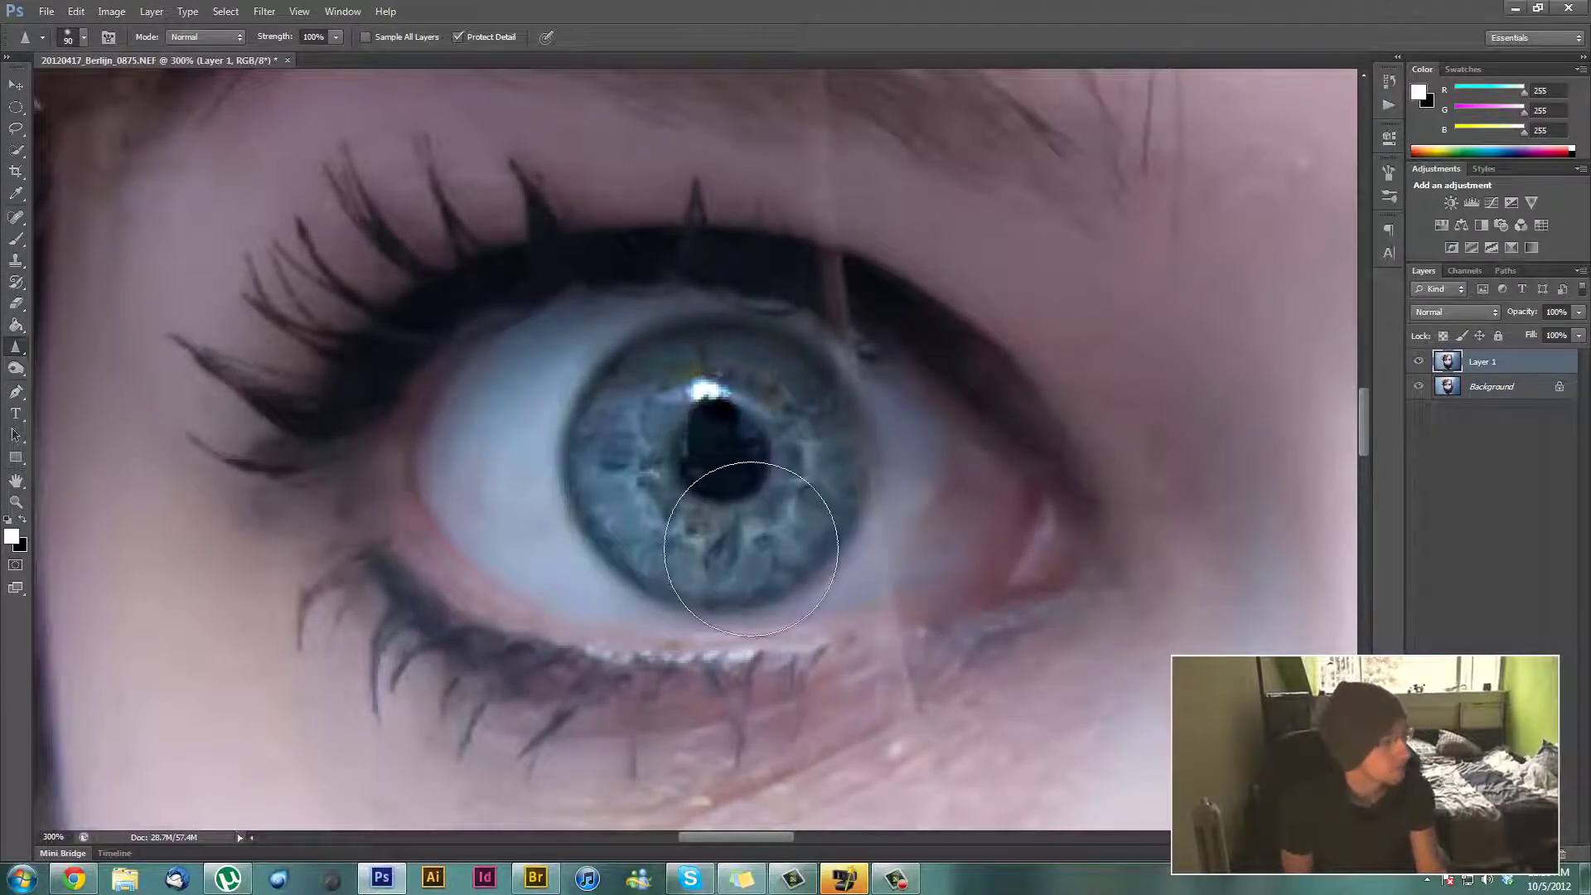
- Sharpen the iris detail around the pupils of both eyes with light Sharpen tool strokes
left_click_drag(989, 429, 824, 470)
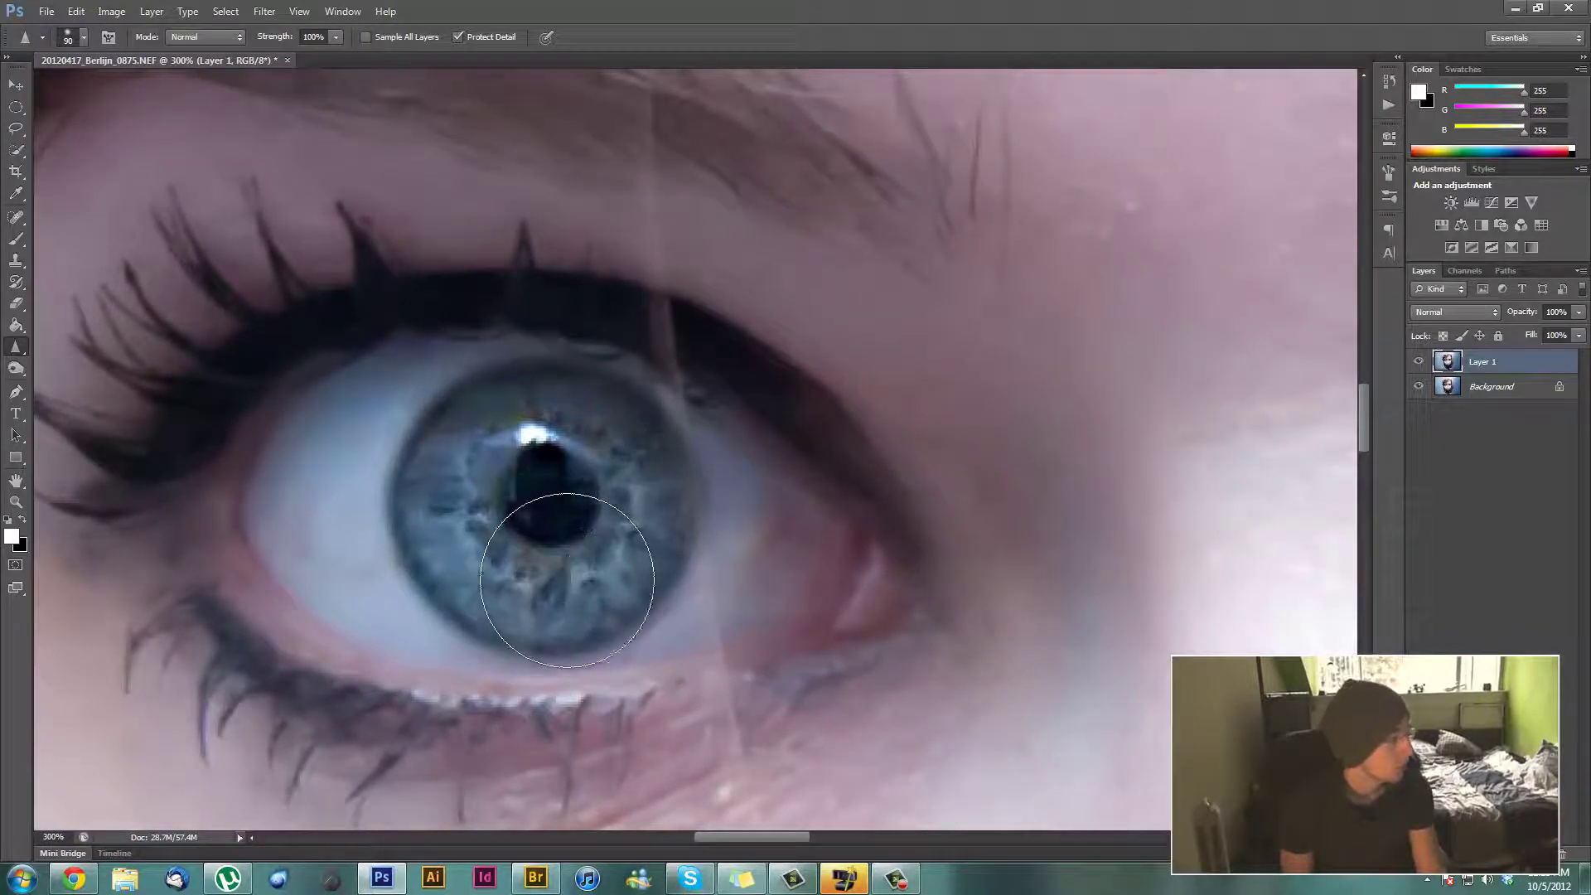
mouse_move(566, 580)
left_mouse_down()
mouse_move(544, 554)
mouse_move(550, 497)
mouse_move(696, 508)
mouse_move(729, 566)
mouse_move(675, 633)
mouse_move(582, 655)
mouse_move(539, 550)
mouse_move(585, 508)
left_mouse_up()
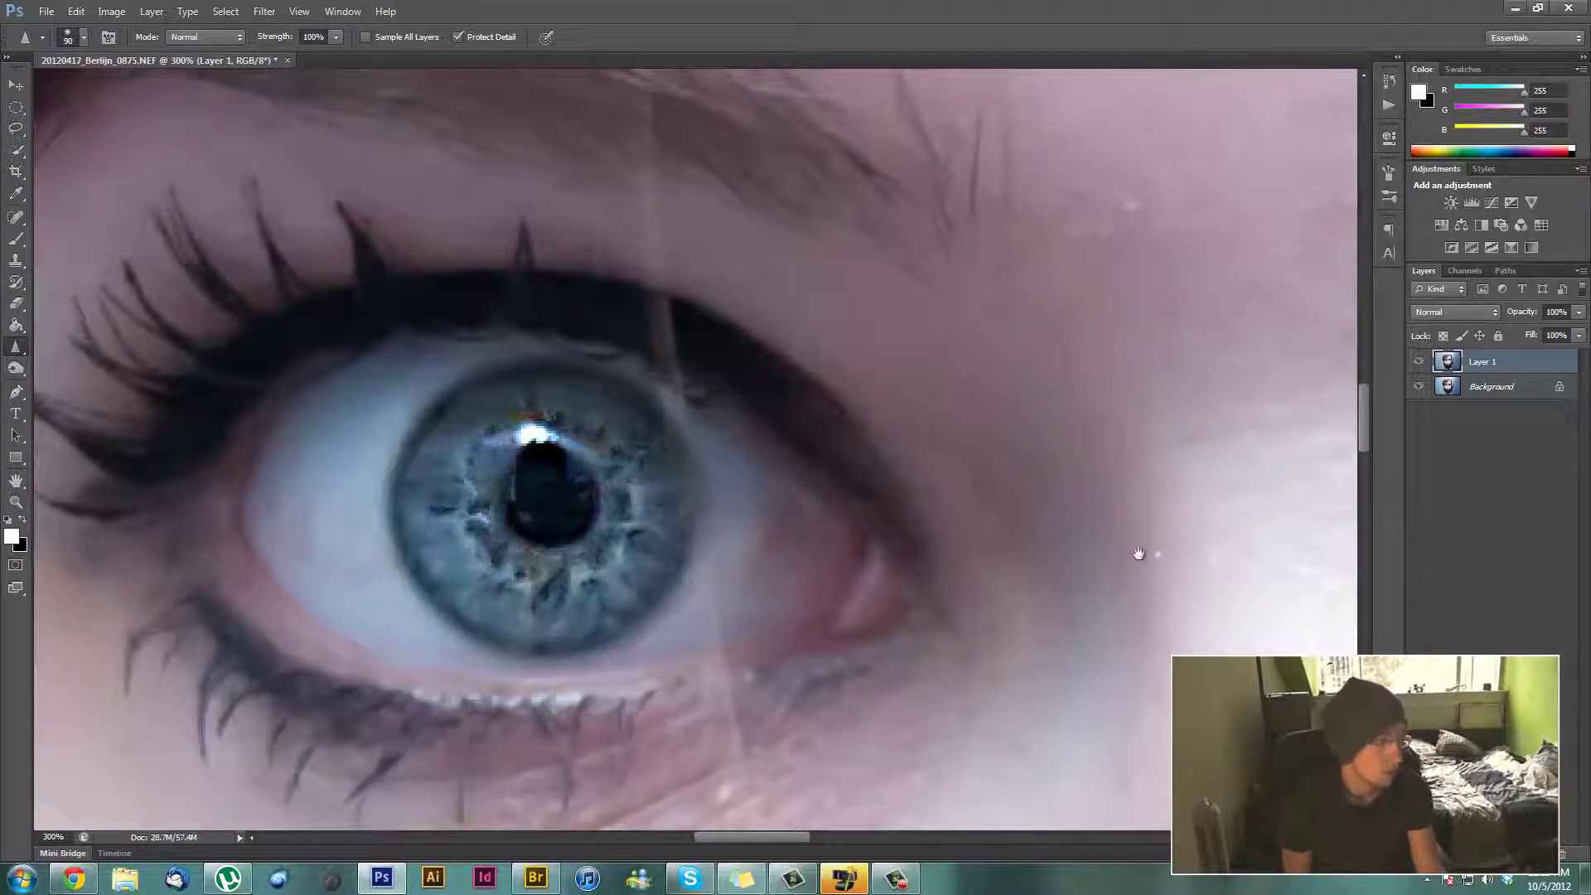
mouse_move(1139, 552)
left_mouse_down()
mouse_move(696, 451)
mouse_move(906, 551)
left_mouse_up()
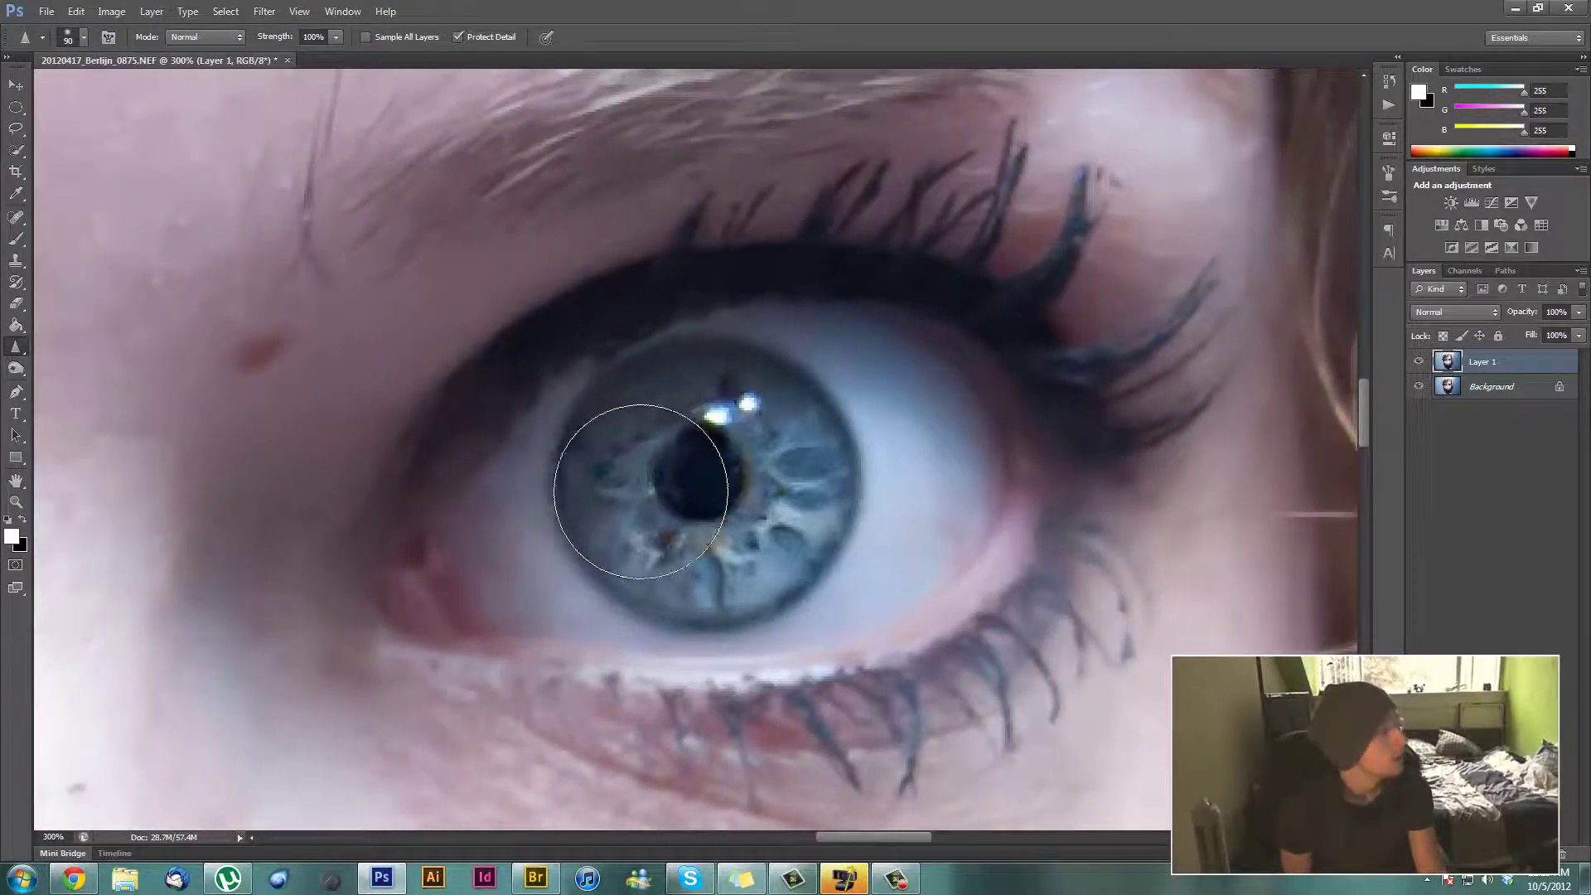
mouse_move(641, 492)
left_mouse_down()
mouse_move(609, 471)
mouse_move(632, 426)
mouse_move(705, 399)
mouse_move(788, 431)
mouse_move(796, 468)
mouse_move(775, 511)
mouse_move(705, 552)
mouse_move(663, 548)
mouse_move(619, 494)
mouse_move(638, 477)
mouse_move(725, 484)
mouse_move(749, 519)
left_mouse_up()
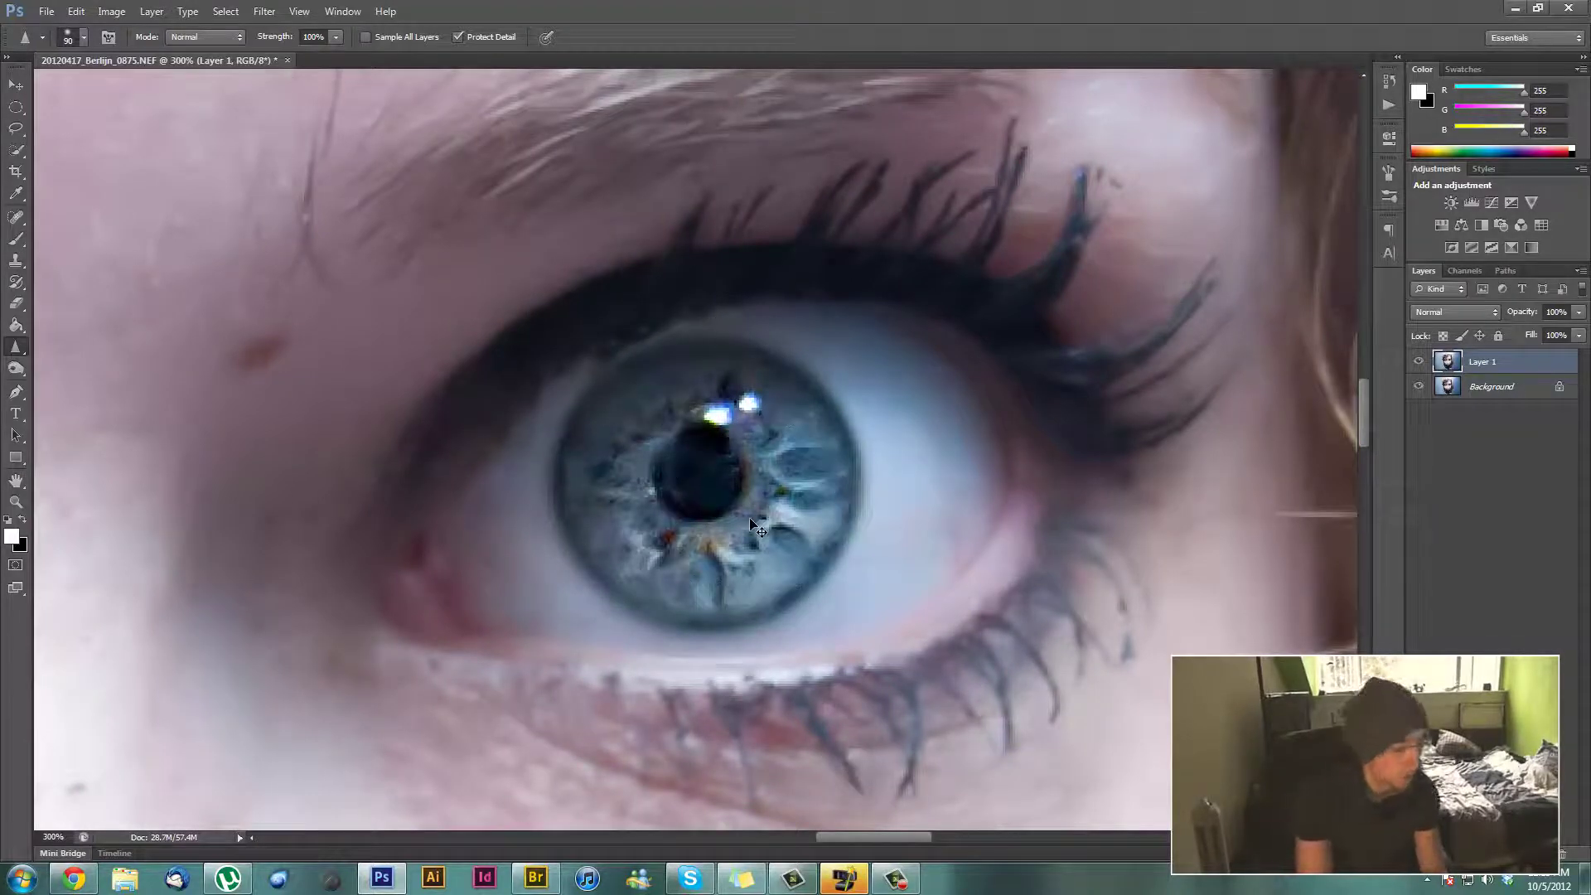
- Check the sharpened irises in the full view of the photo and close up
scroll(750, 519, "down", 3)
scroll(749, 520, "down", 2)
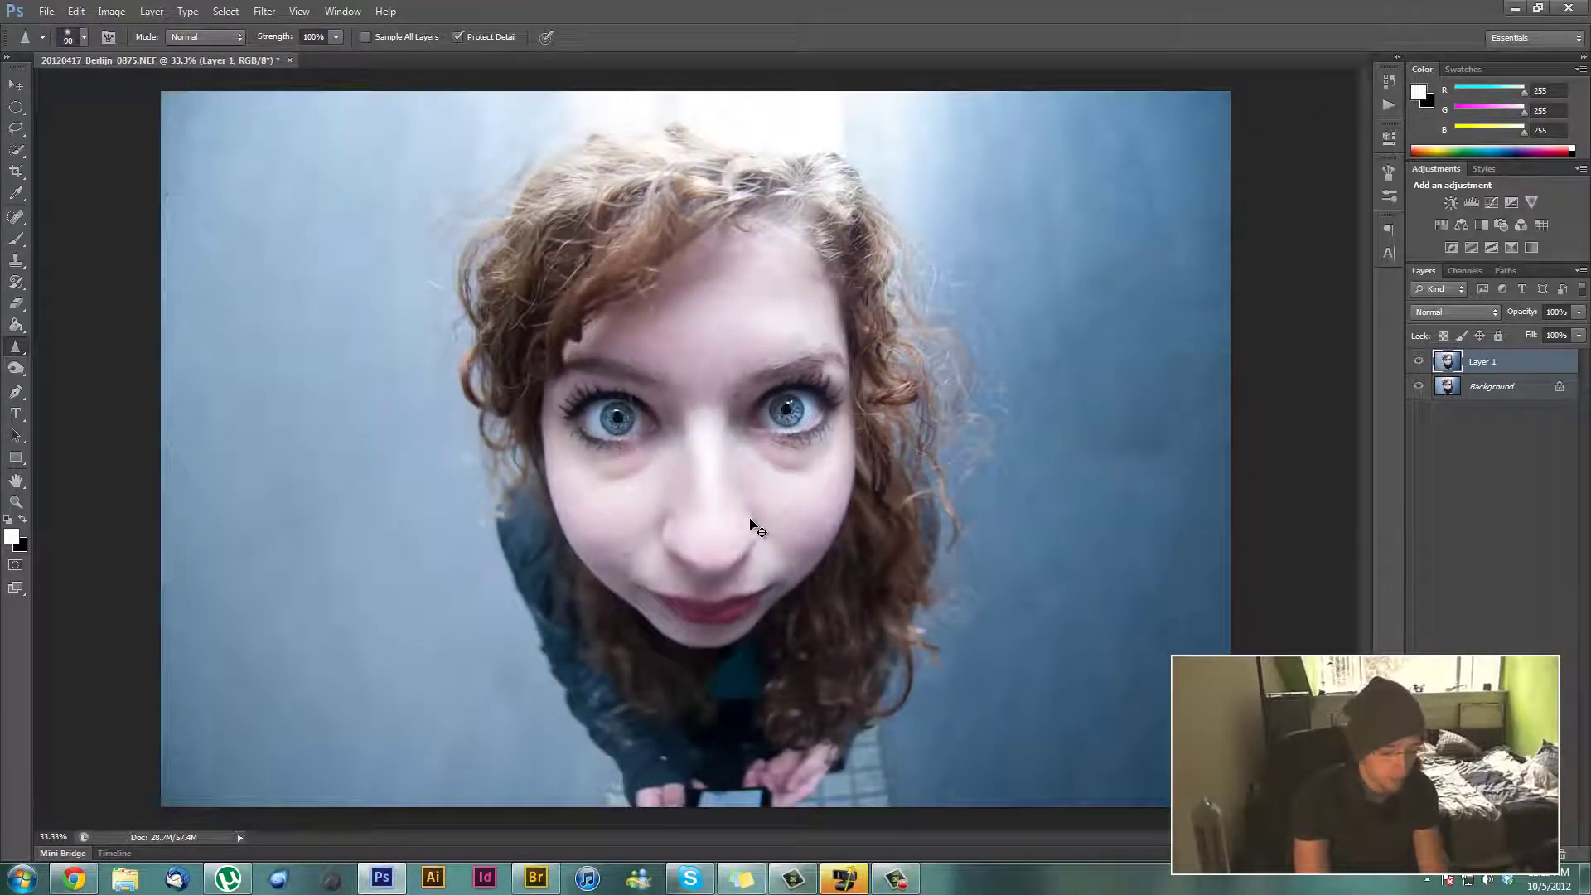
scroll(756, 527, "up", 4)
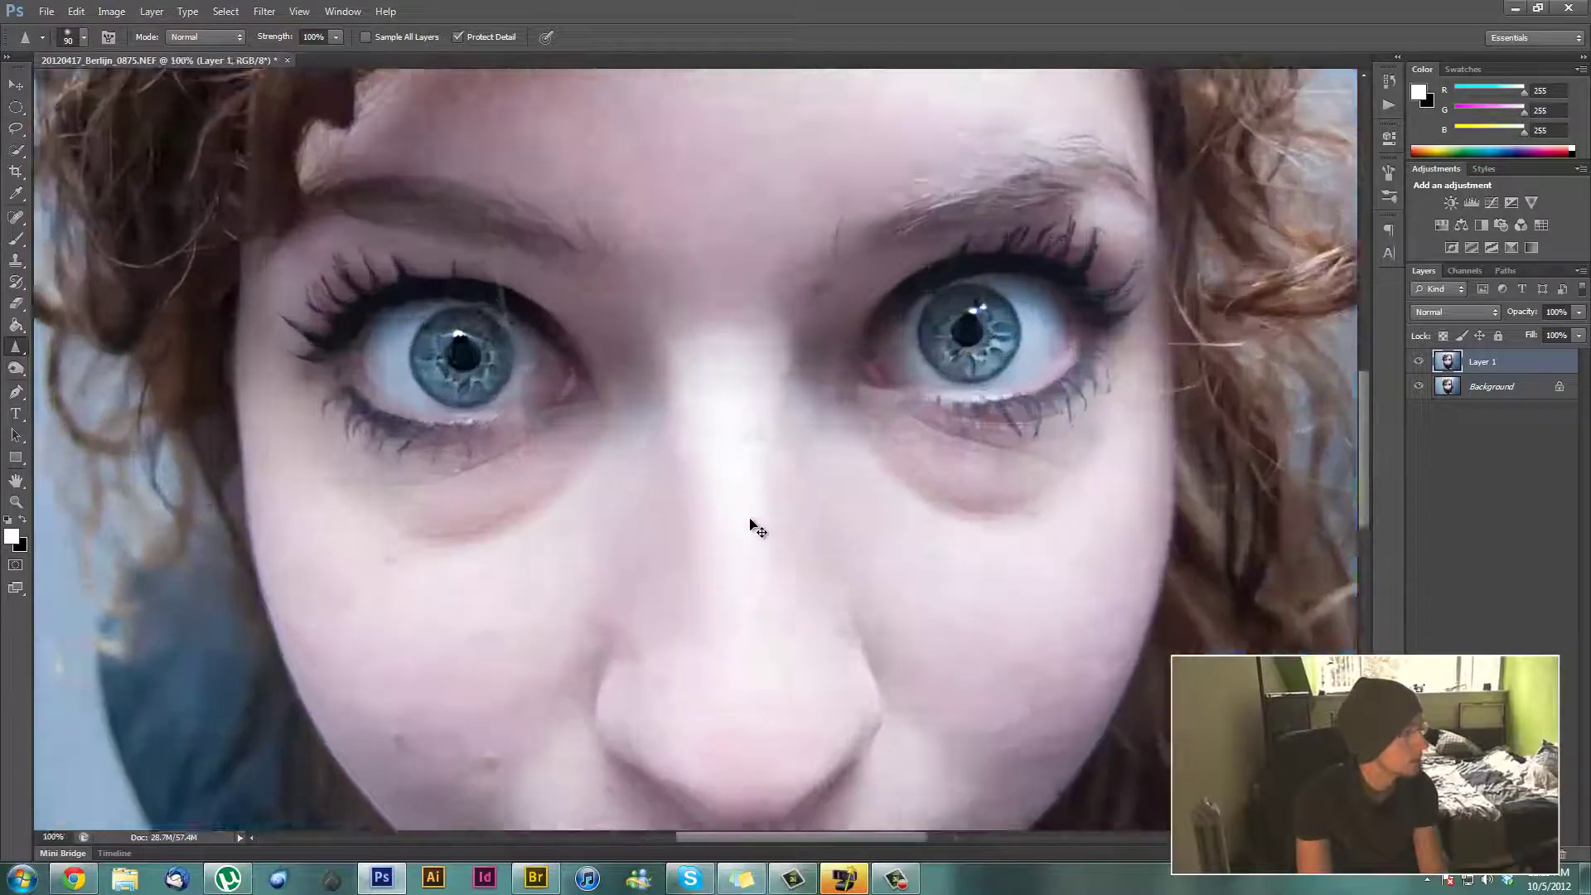
scroll(750, 522, "up", 1)
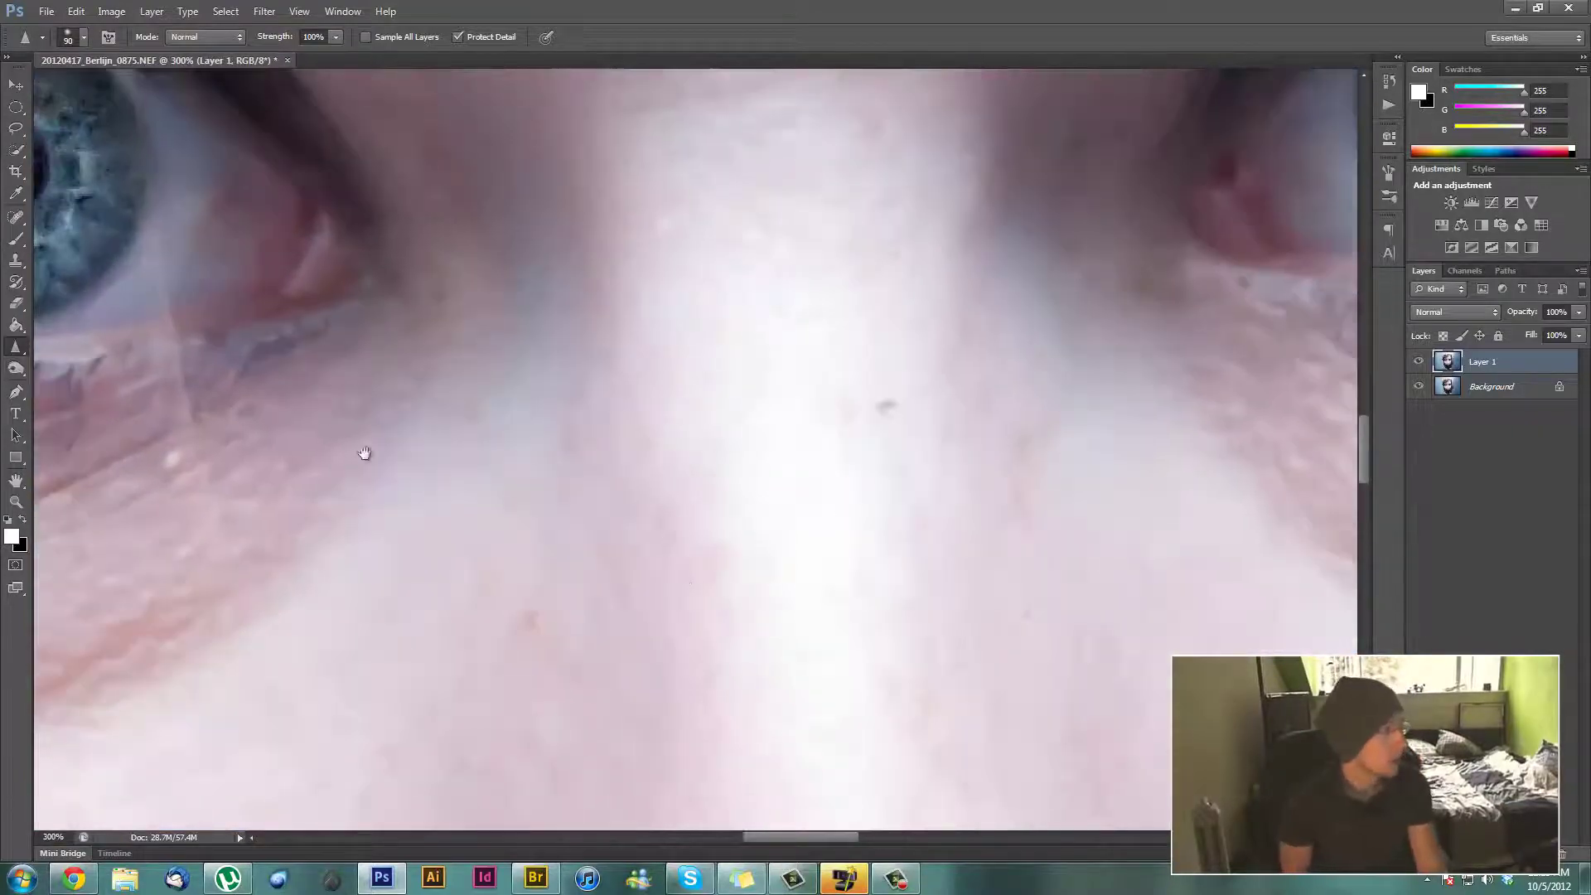
left_click_drag(358, 452, 580, 468)
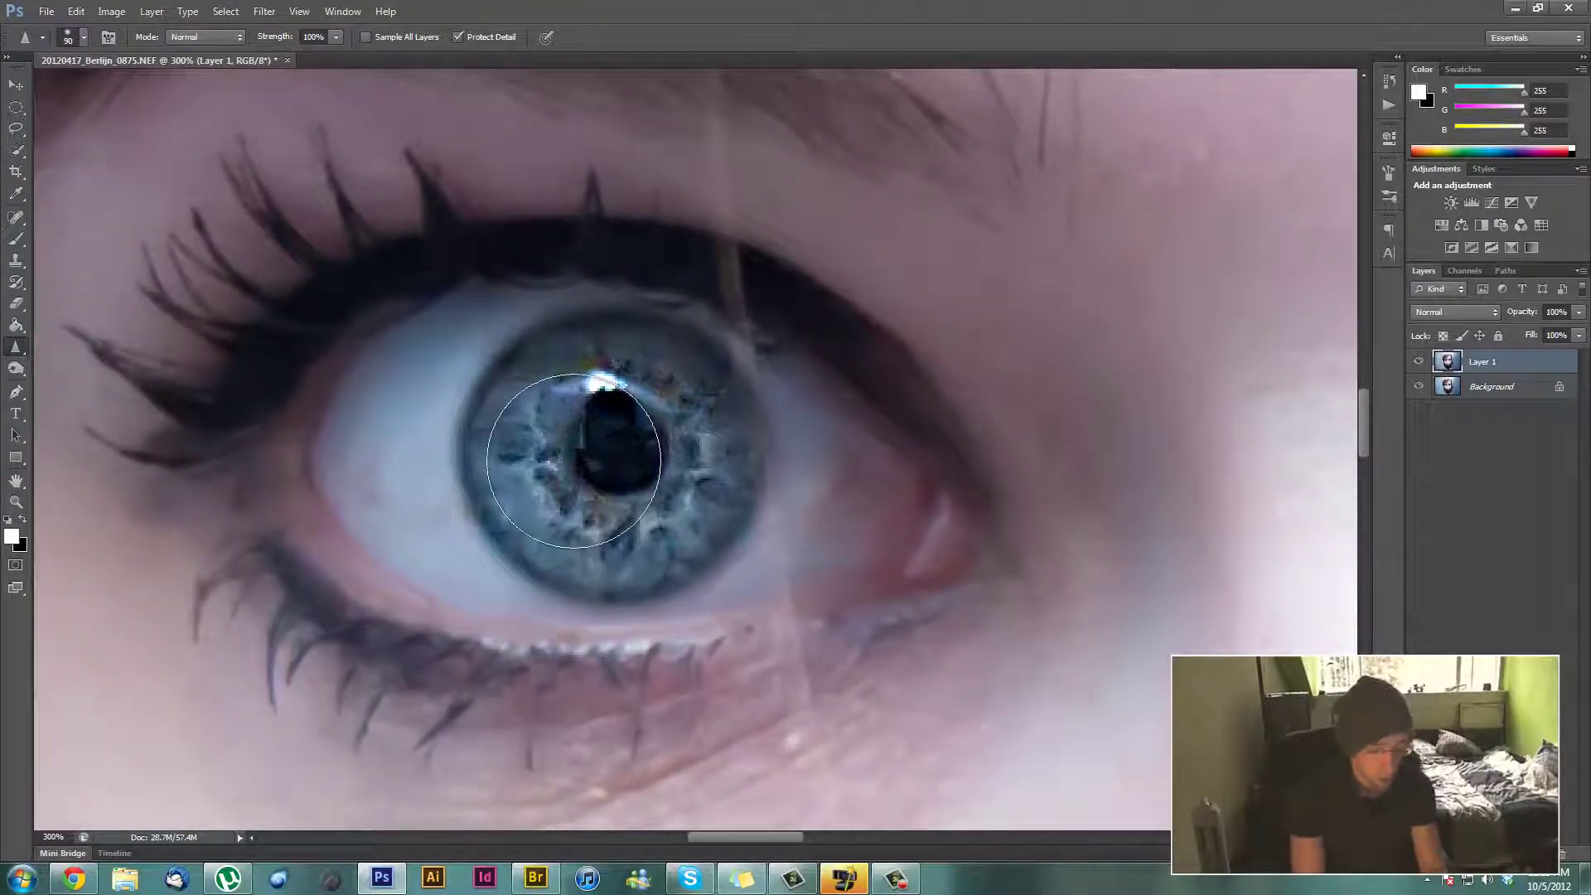
scroll(580, 468, "up", 1)
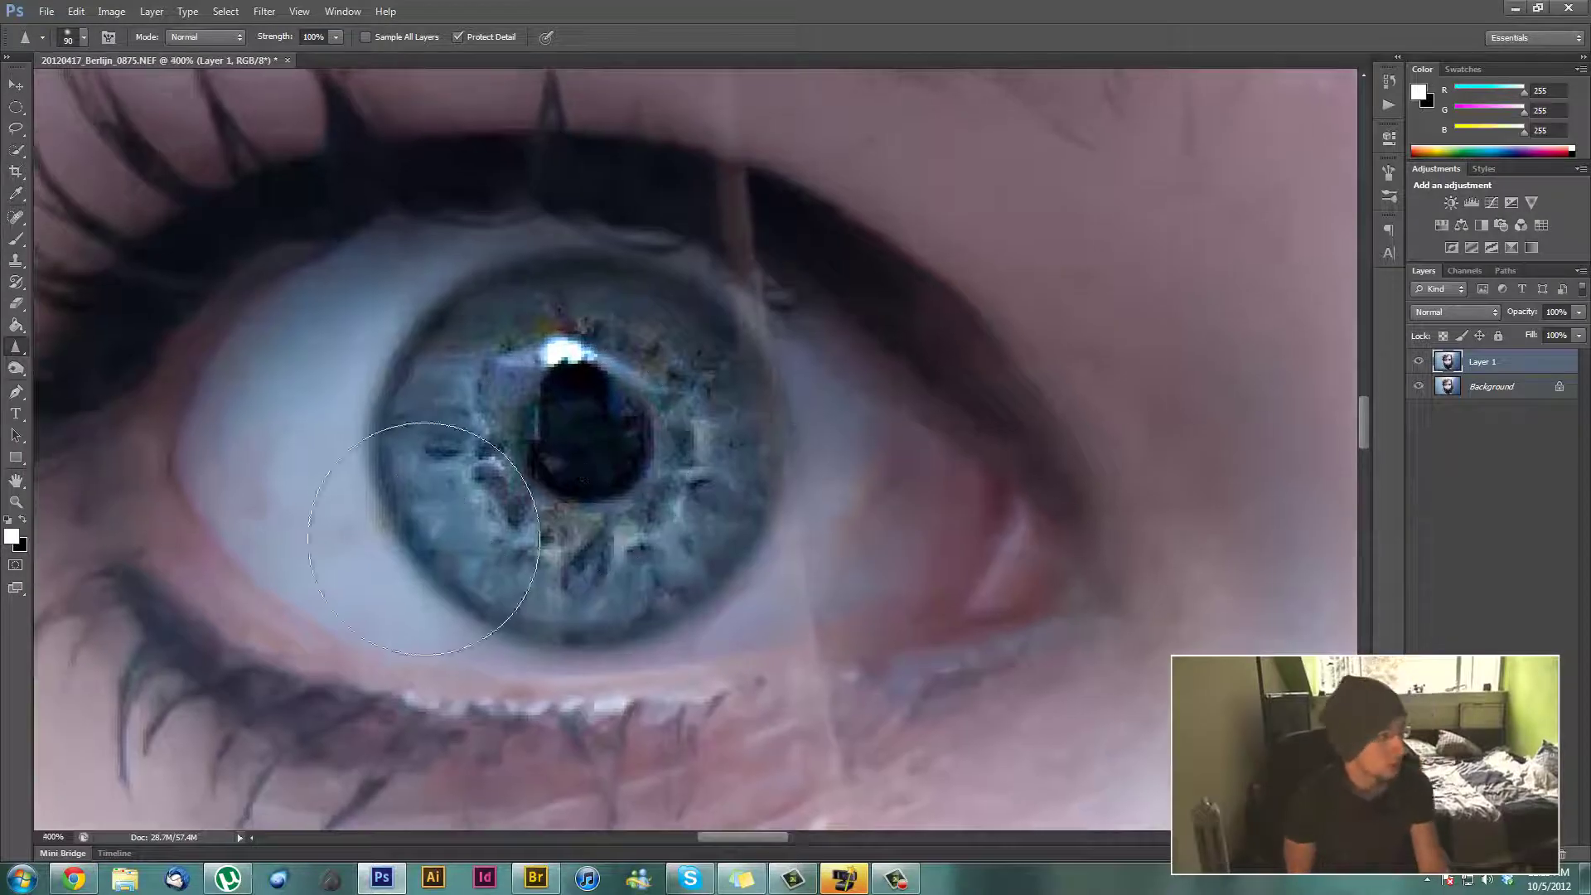
left_click_drag(401, 436, 521, 479)
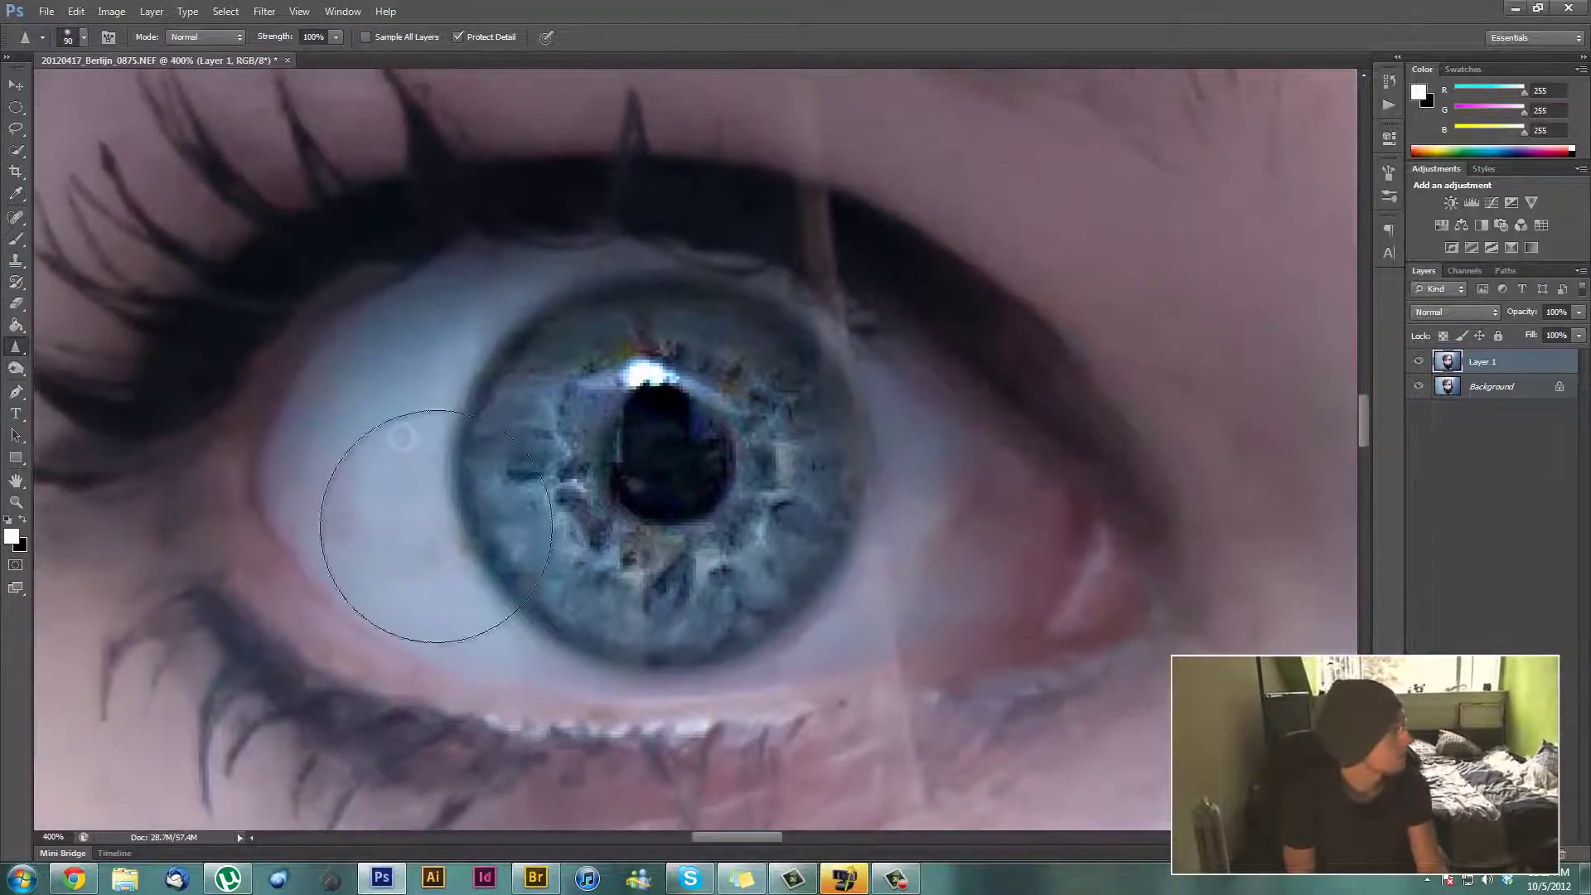
- Lighten the irises of both eyes using the Dodge tool with the Highlights range, 20% exposure and a brush size of 50
left_click(15, 369)
left_click(78, 372)
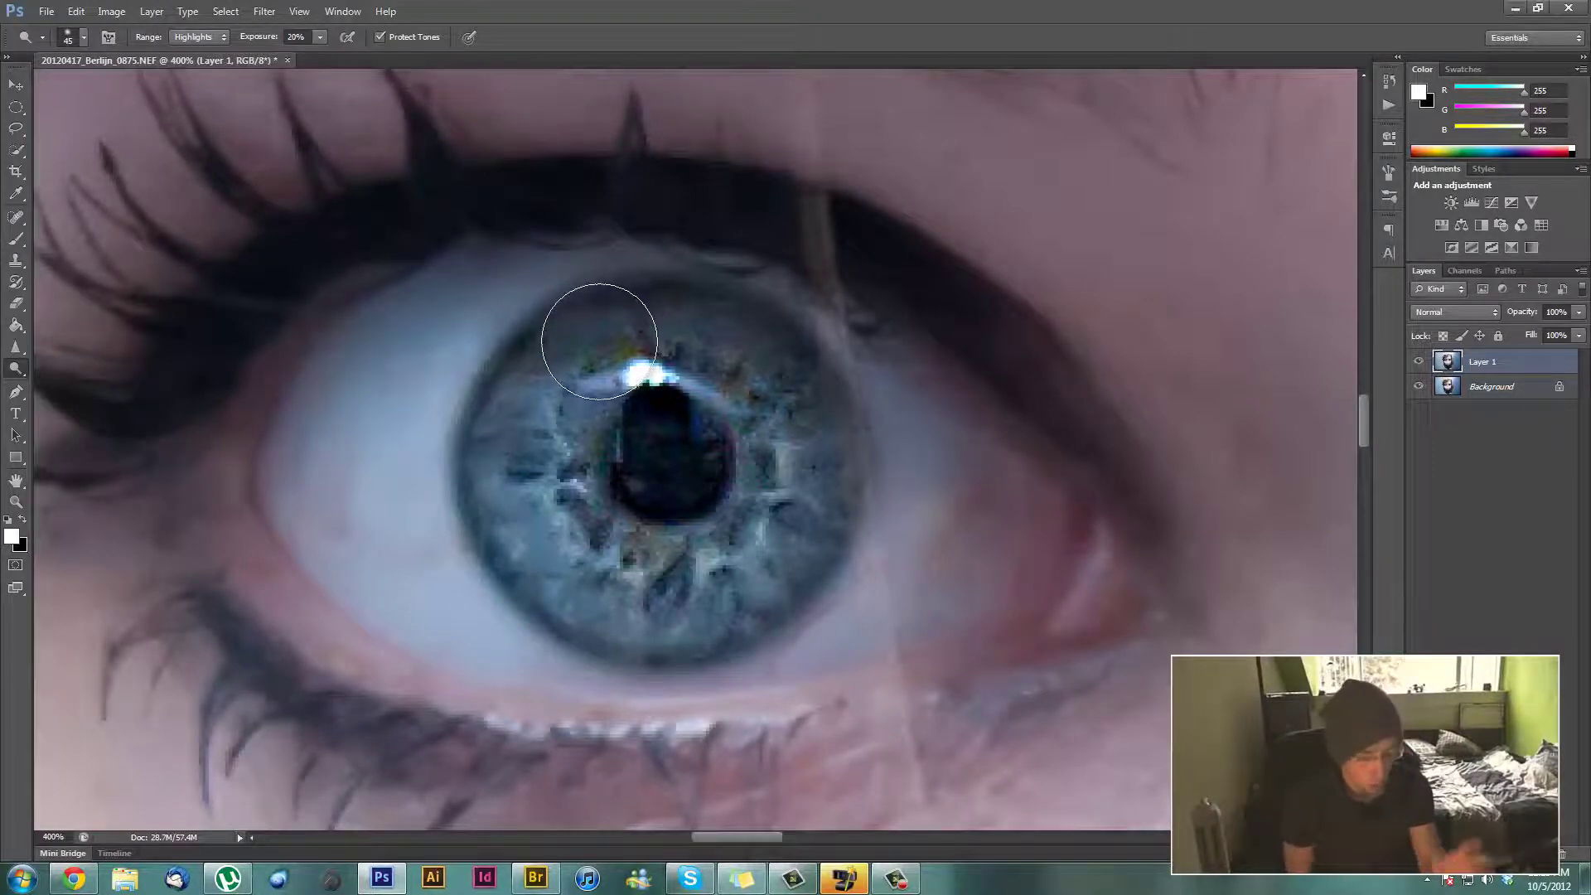
mouse_move(597, 530)
left_mouse_down()
mouse_move(616, 532)
mouse_move(584, 520)
left_mouse_up()
key("bracketleft")
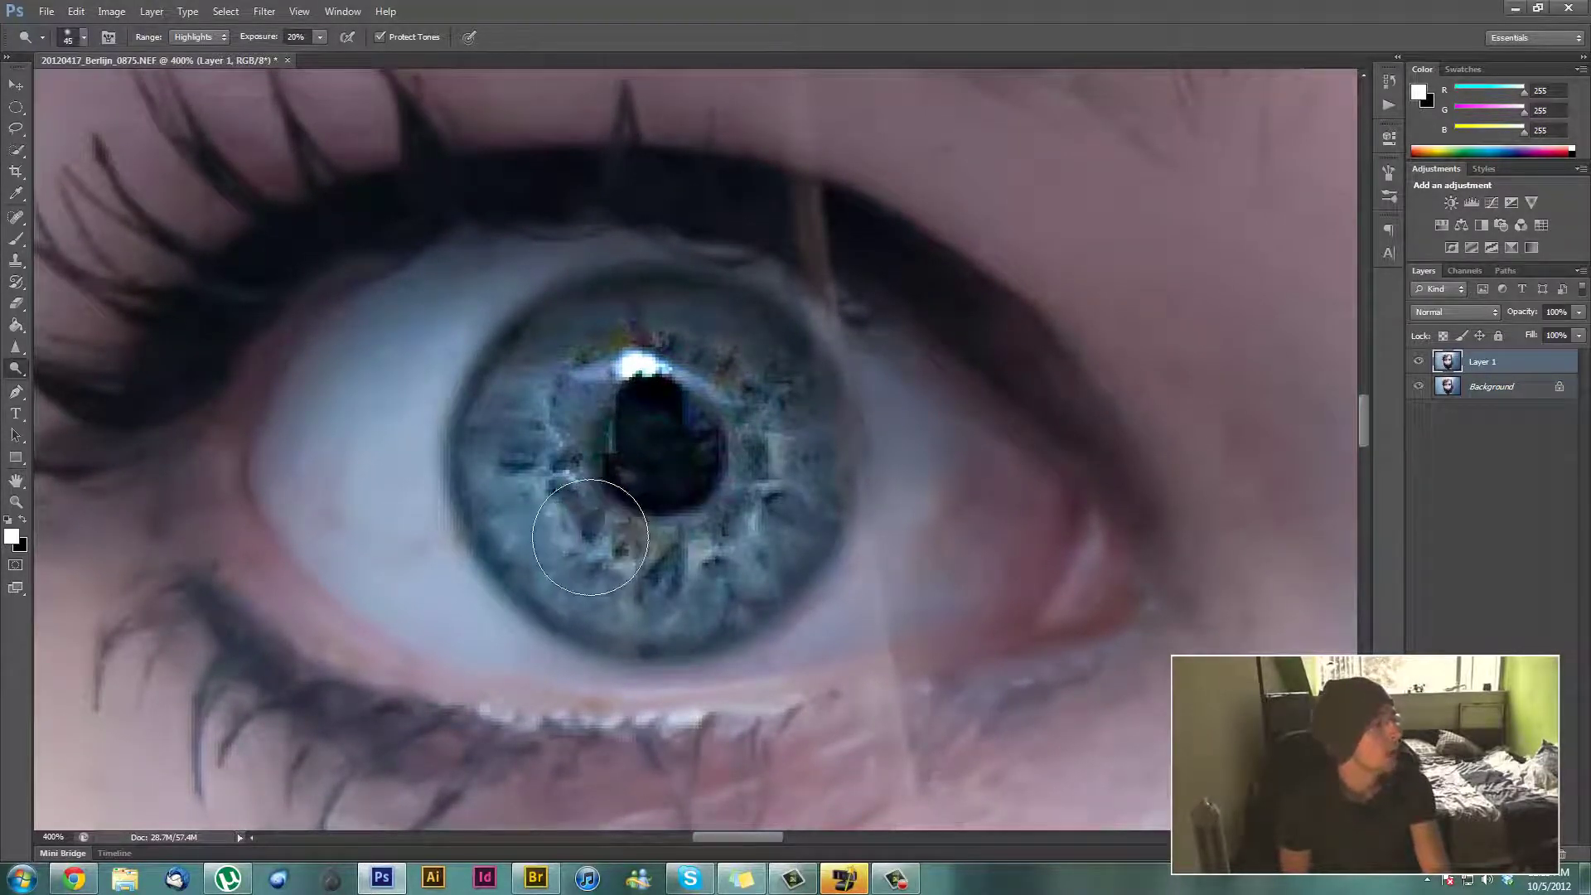
key("bracketright")
mouse_move(577, 514)
left_mouse_down()
mouse_move(560, 505)
mouse_move(558, 409)
left_mouse_up()
mouse_move(580, 373)
left_mouse_down()
mouse_move(657, 337)
mouse_move(763, 380)
mouse_move(763, 480)
mouse_move(736, 536)
mouse_move(687, 578)
mouse_move(630, 571)
mouse_move(619, 561)
mouse_move(655, 487)
mouse_move(560, 504)
mouse_move(788, 461)
mouse_move(771, 469)
mouse_move(781, 480)
left_mouse_up()
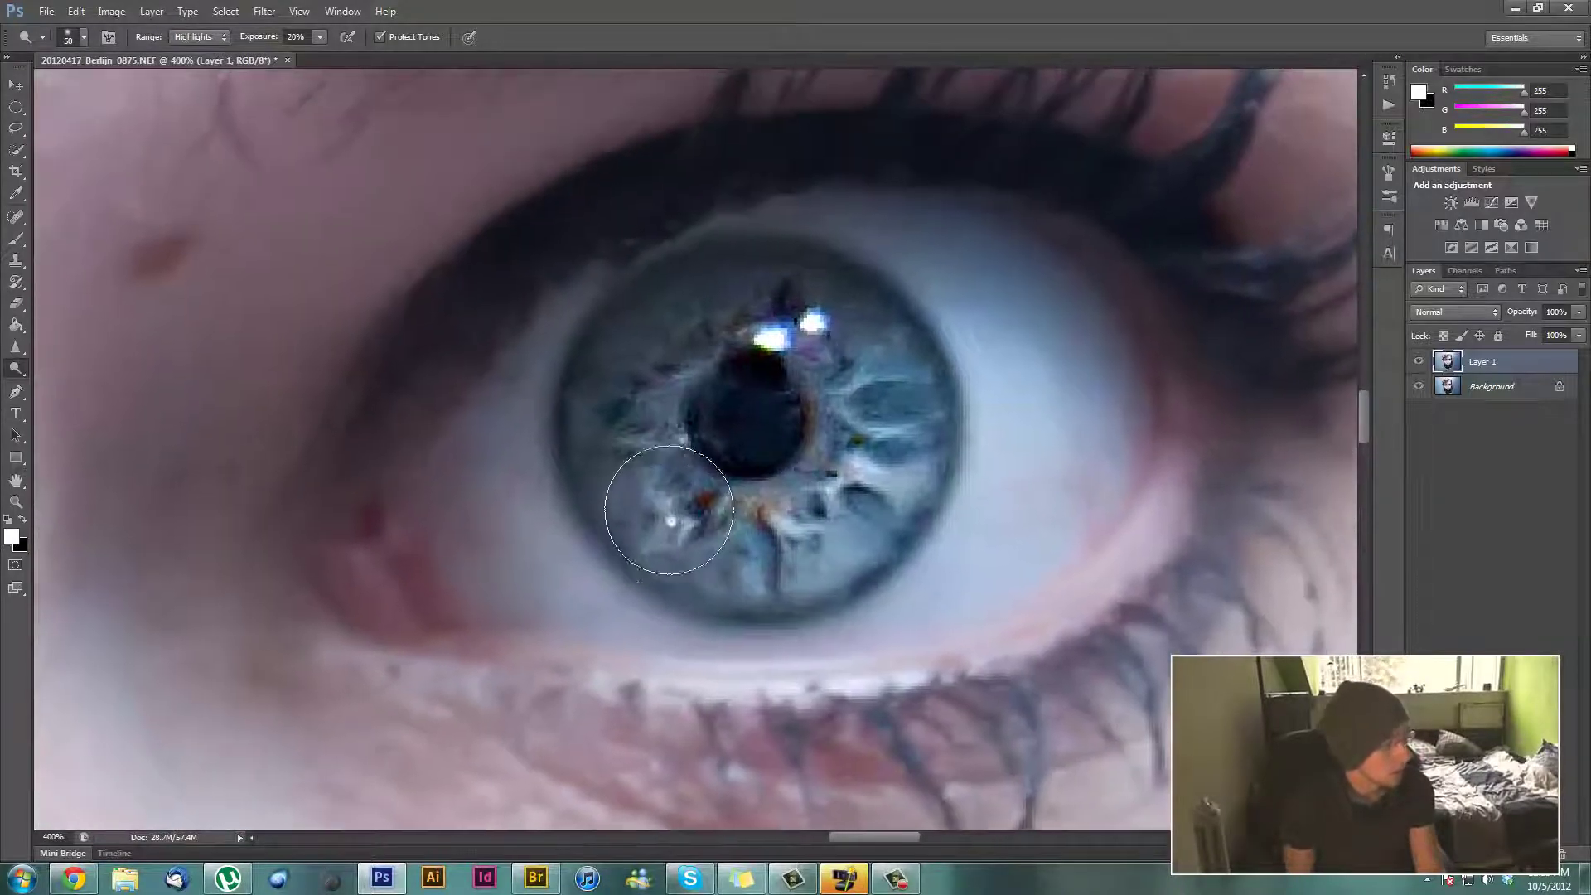
mouse_move(669, 509)
left_mouse_down()
mouse_move(796, 497)
mouse_move(828, 539)
mouse_move(884, 485)
left_mouse_up()
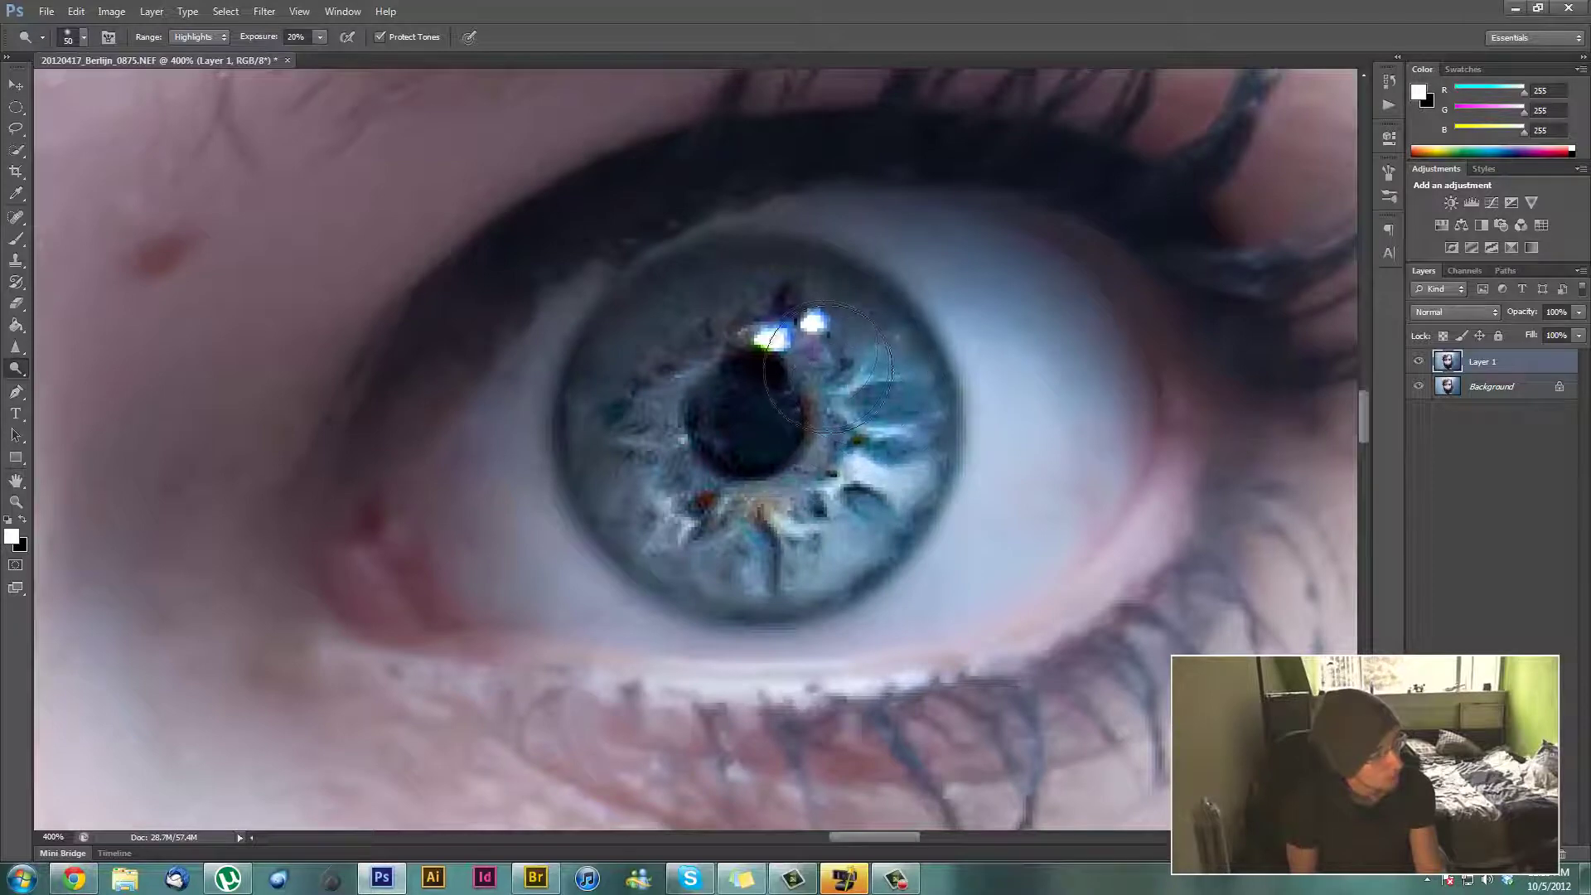
- Finish dodging the subject's left iris and darken its outer rim and pupil using Burn, Shadows range, 15% exposure, brush size 50
left_click_drag(828, 367, 797, 338)
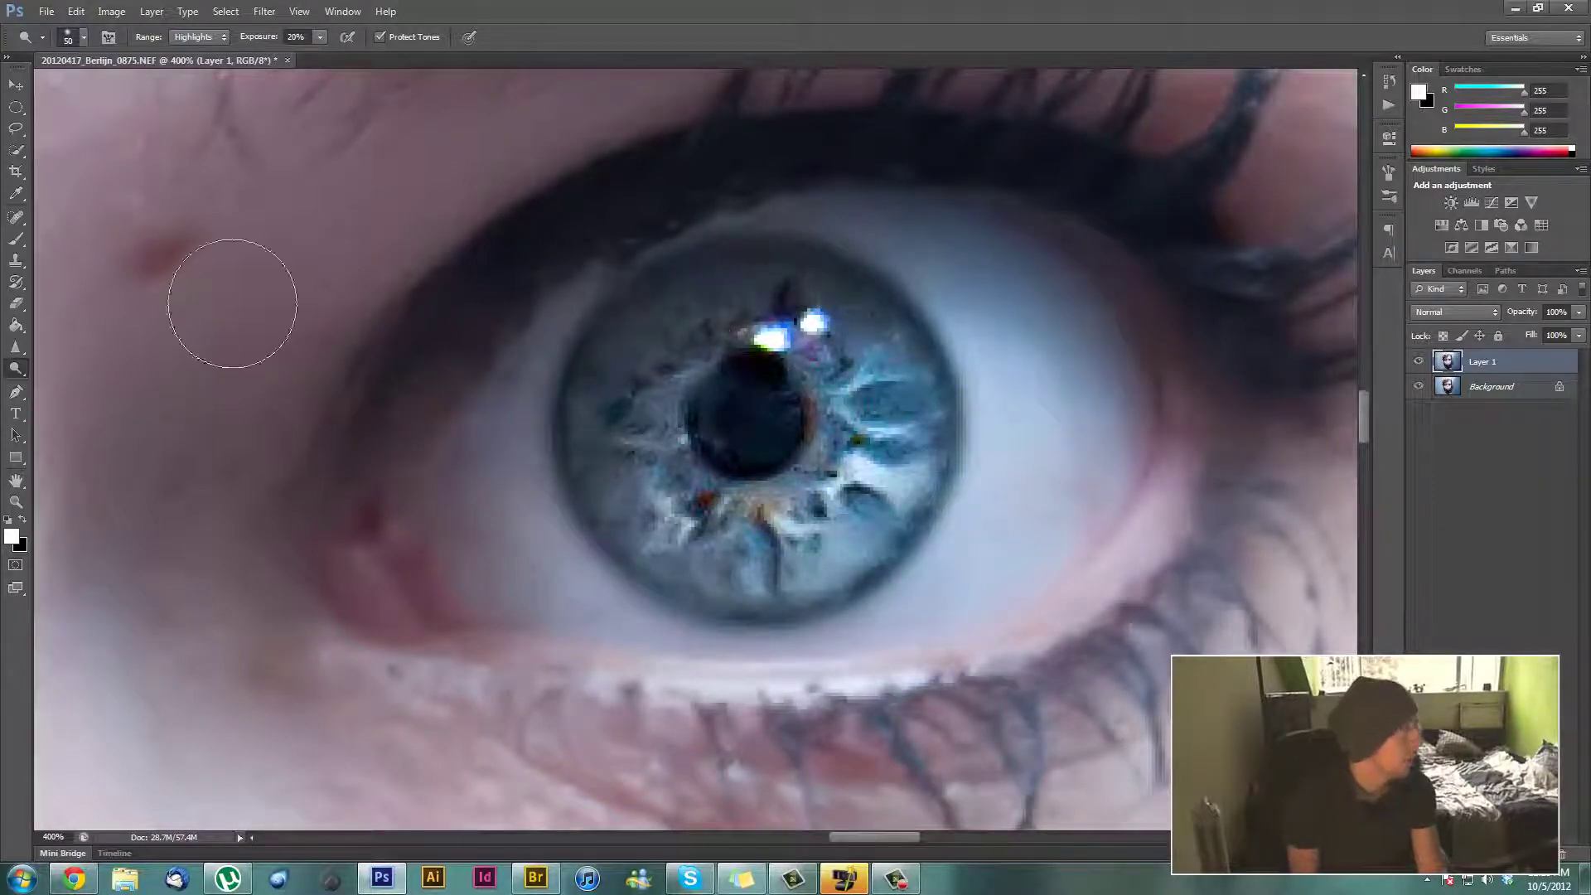
left_click(16, 369)
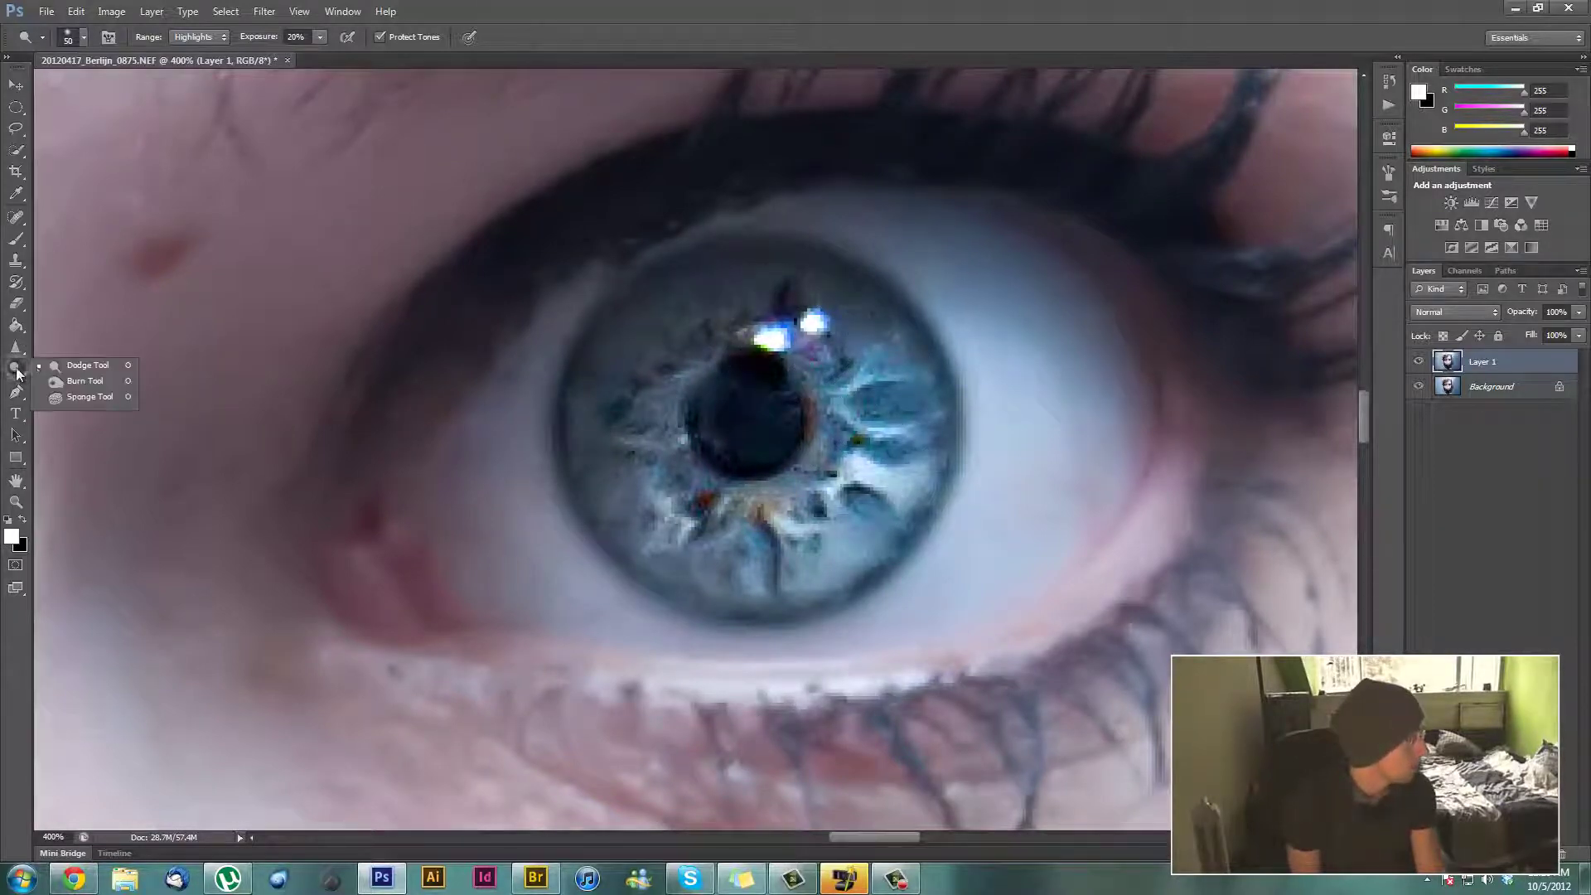
left_click(81, 380)
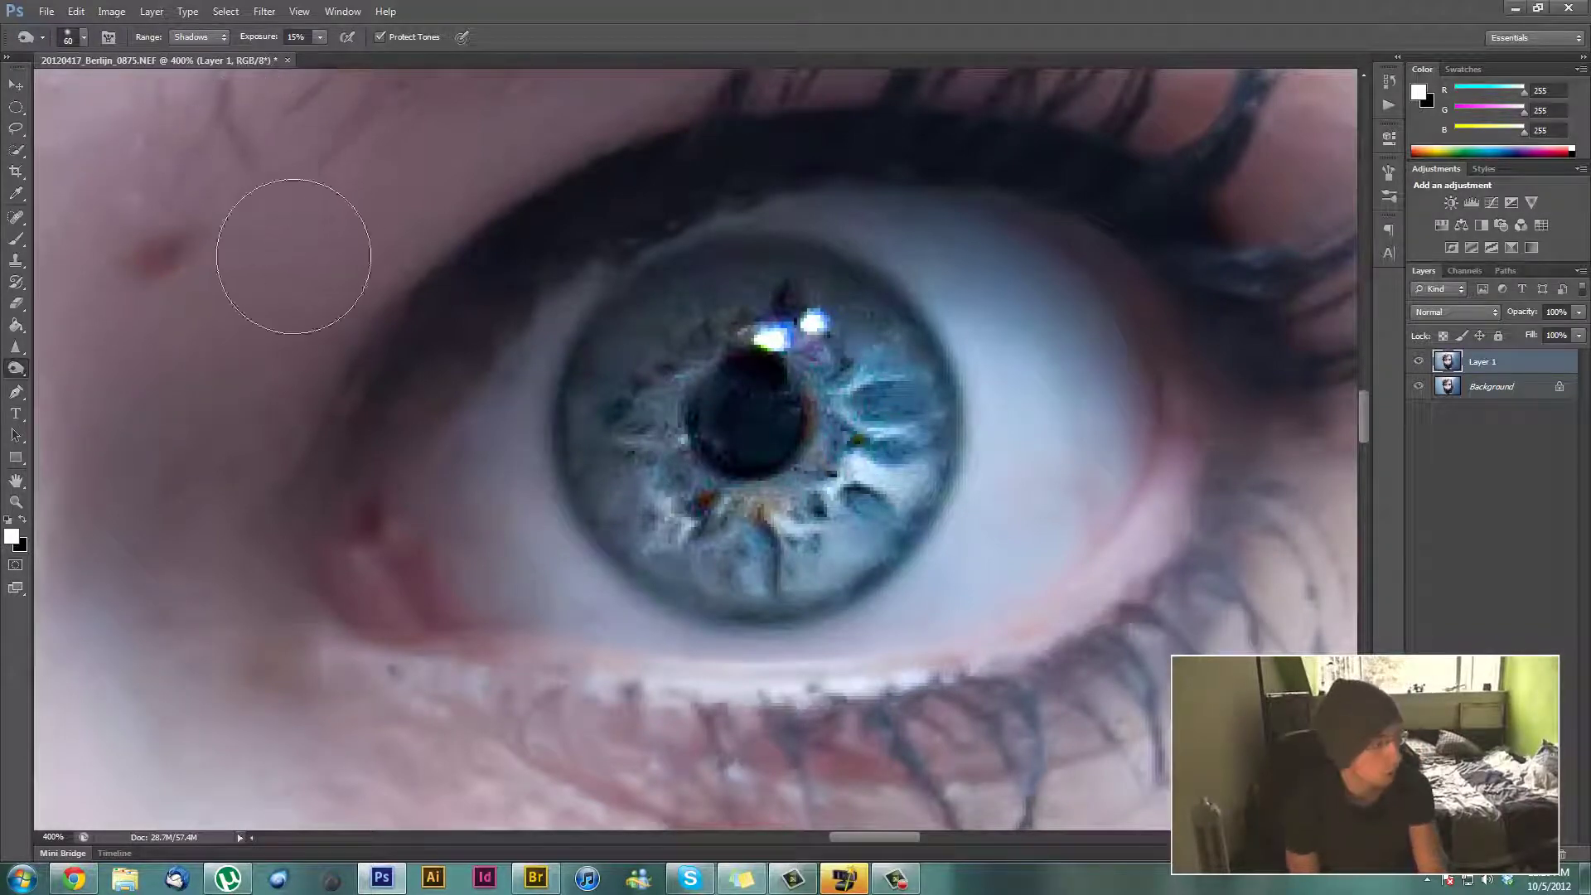
key("bracketleft")
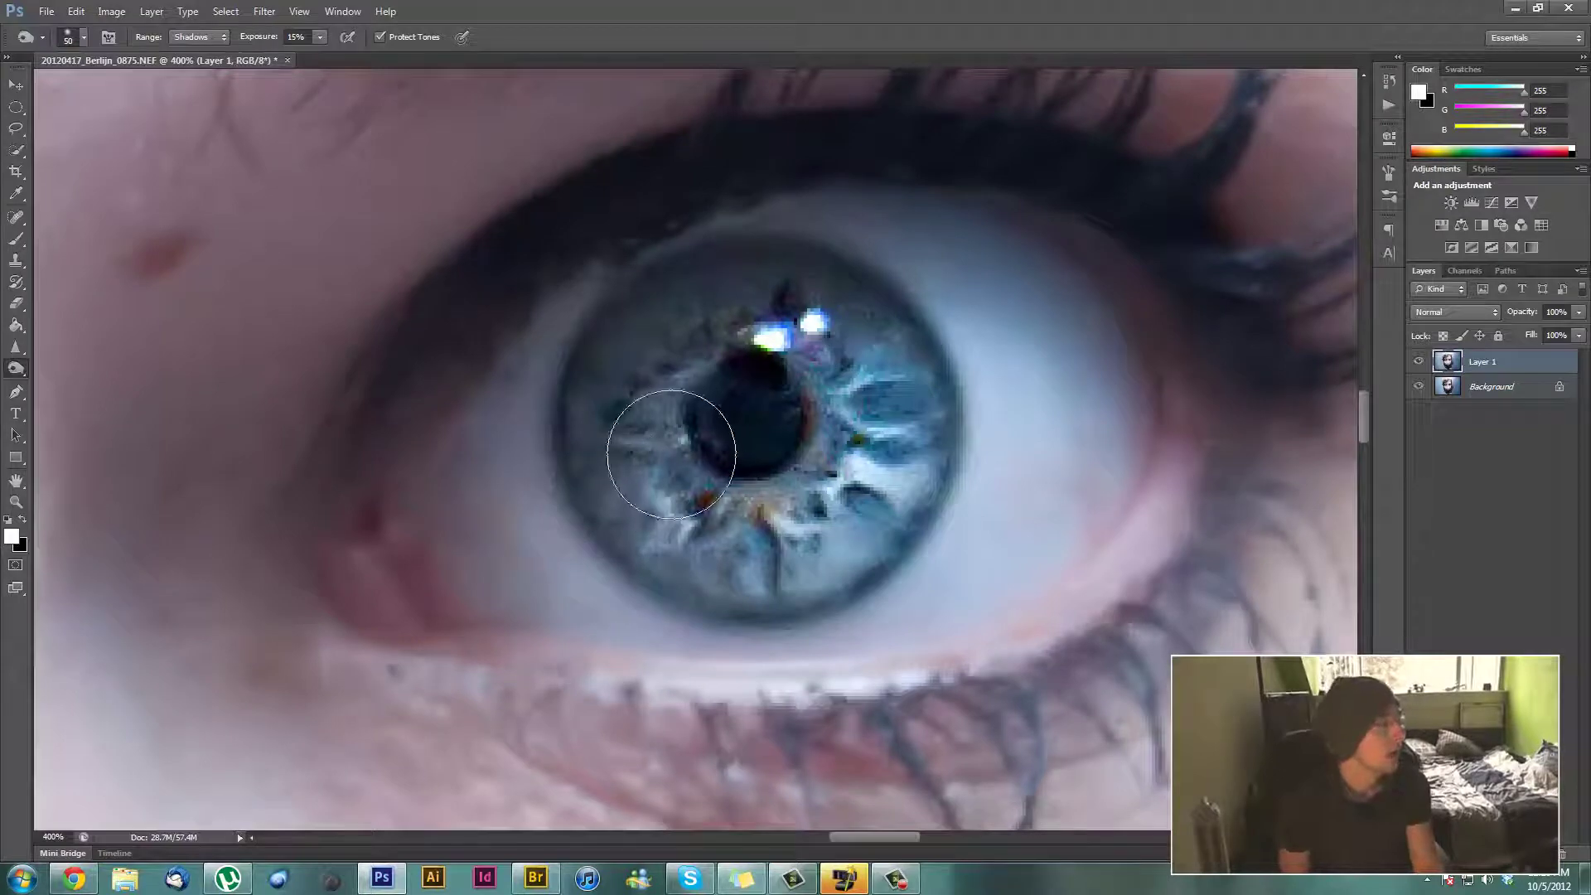
left_click_drag(671, 455, 651, 506)
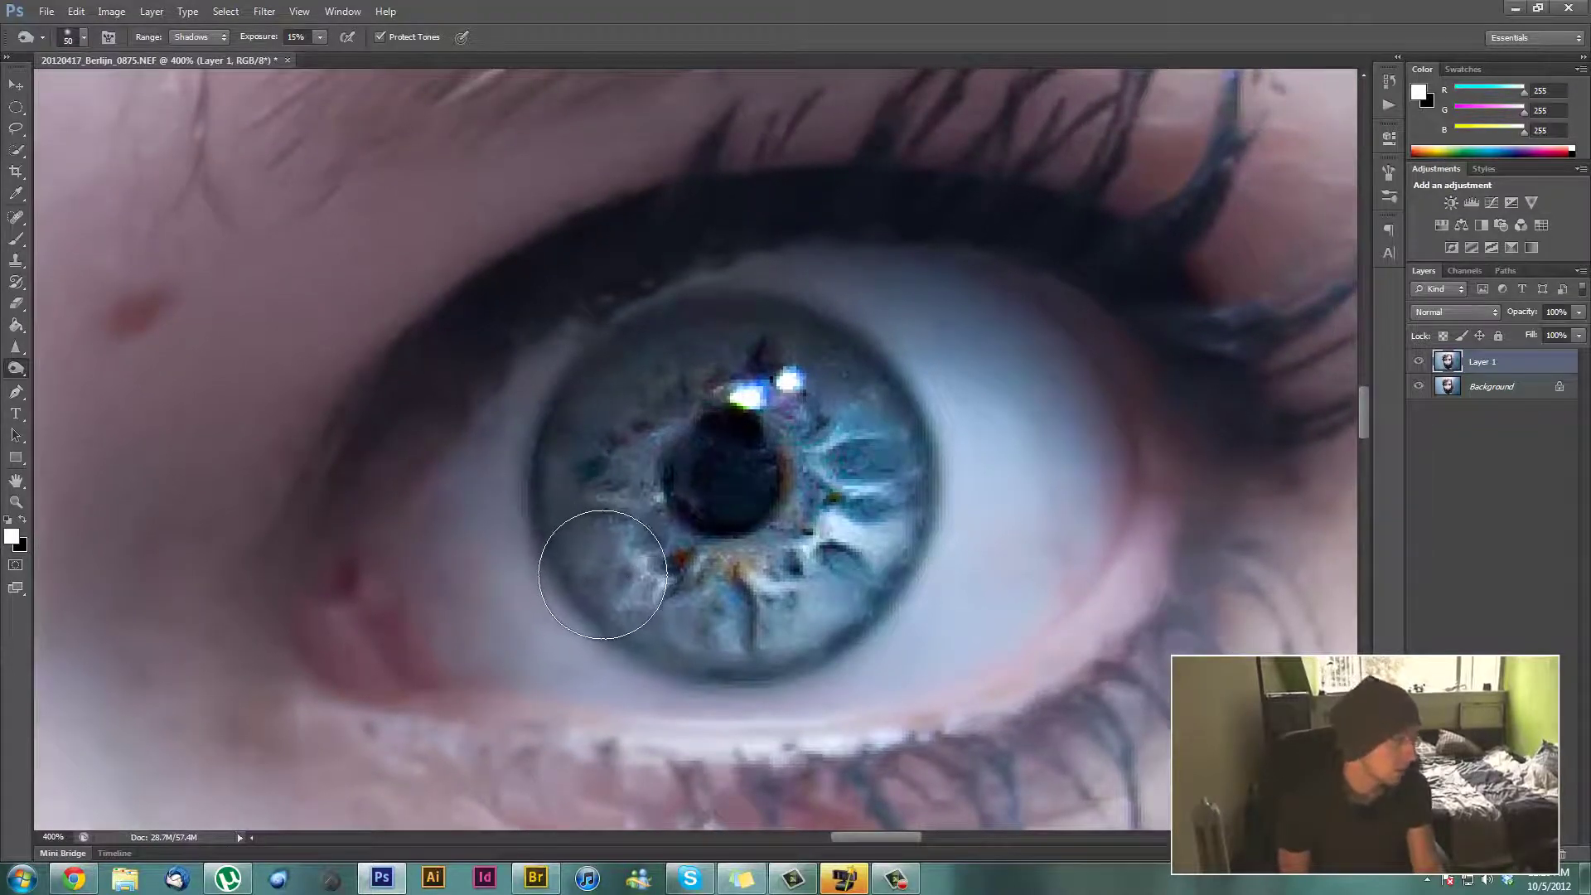
mouse_move(602, 574)
left_mouse_down()
mouse_move(569, 524)
mouse_move(567, 456)
mouse_move(596, 394)
mouse_move(640, 354)
mouse_move(774, 323)
mouse_move(849, 340)
mouse_move(912, 411)
mouse_move(915, 520)
mouse_move(873, 597)
mouse_move(762, 654)
mouse_move(652, 645)
mouse_move(584, 577)
mouse_move(553, 527)
mouse_move(550, 376)
mouse_move(594, 417)
mouse_move(627, 393)
mouse_move(598, 367)
mouse_move(700, 332)
mouse_move(923, 396)
mouse_move(931, 502)
mouse_move(802, 640)
left_mouse_up()
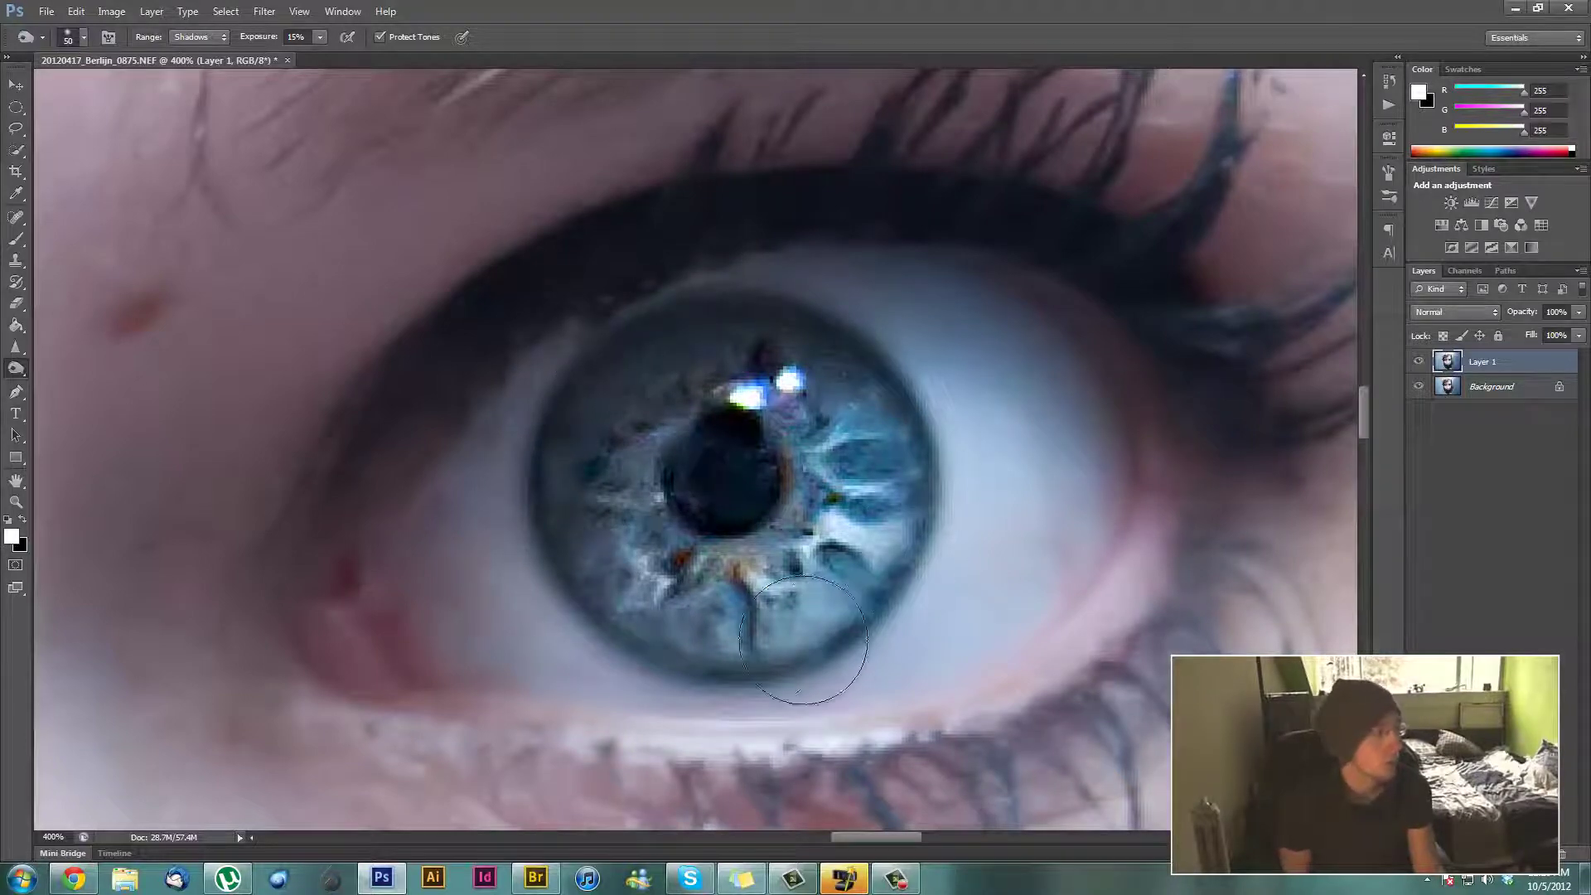
mouse_move(691, 638)
left_mouse_down()
mouse_move(627, 347)
mouse_move(708, 590)
mouse_move(800, 670)
mouse_move(760, 594)
left_mouse_up()
mouse_move(723, 483)
left_mouse_down()
mouse_move(758, 468)
mouse_move(803, 428)
mouse_move(848, 462)
left_mouse_up()
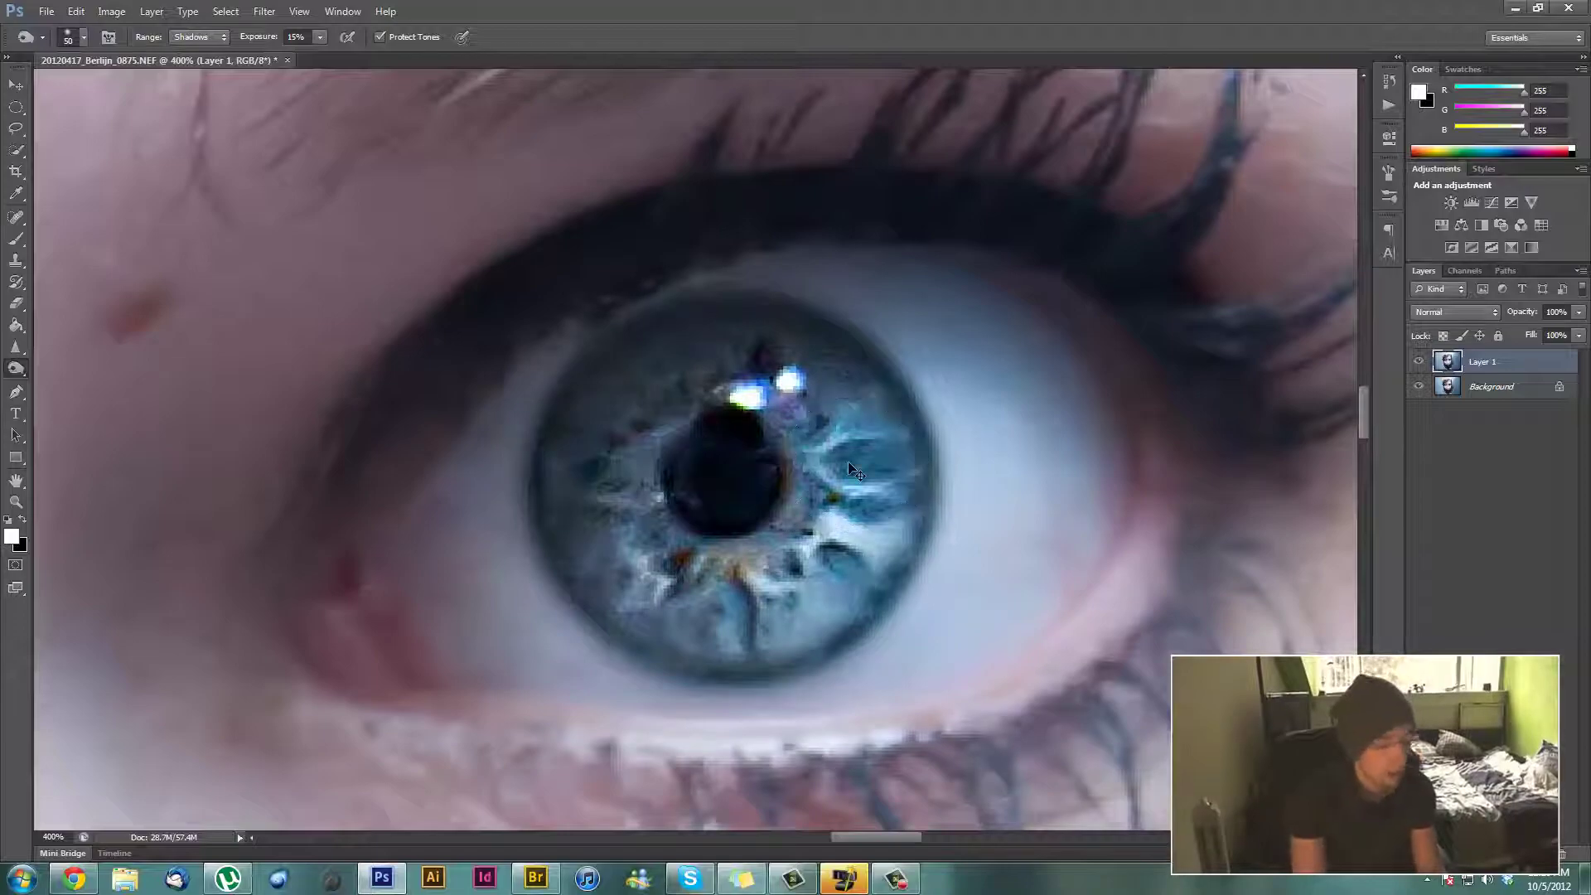
- Burn the small dark details around the pupil of the subject's left eye with a fine brush of size 15
key("ctrl+plus")
key("ctrl+plus")
key("ctrl+minus")
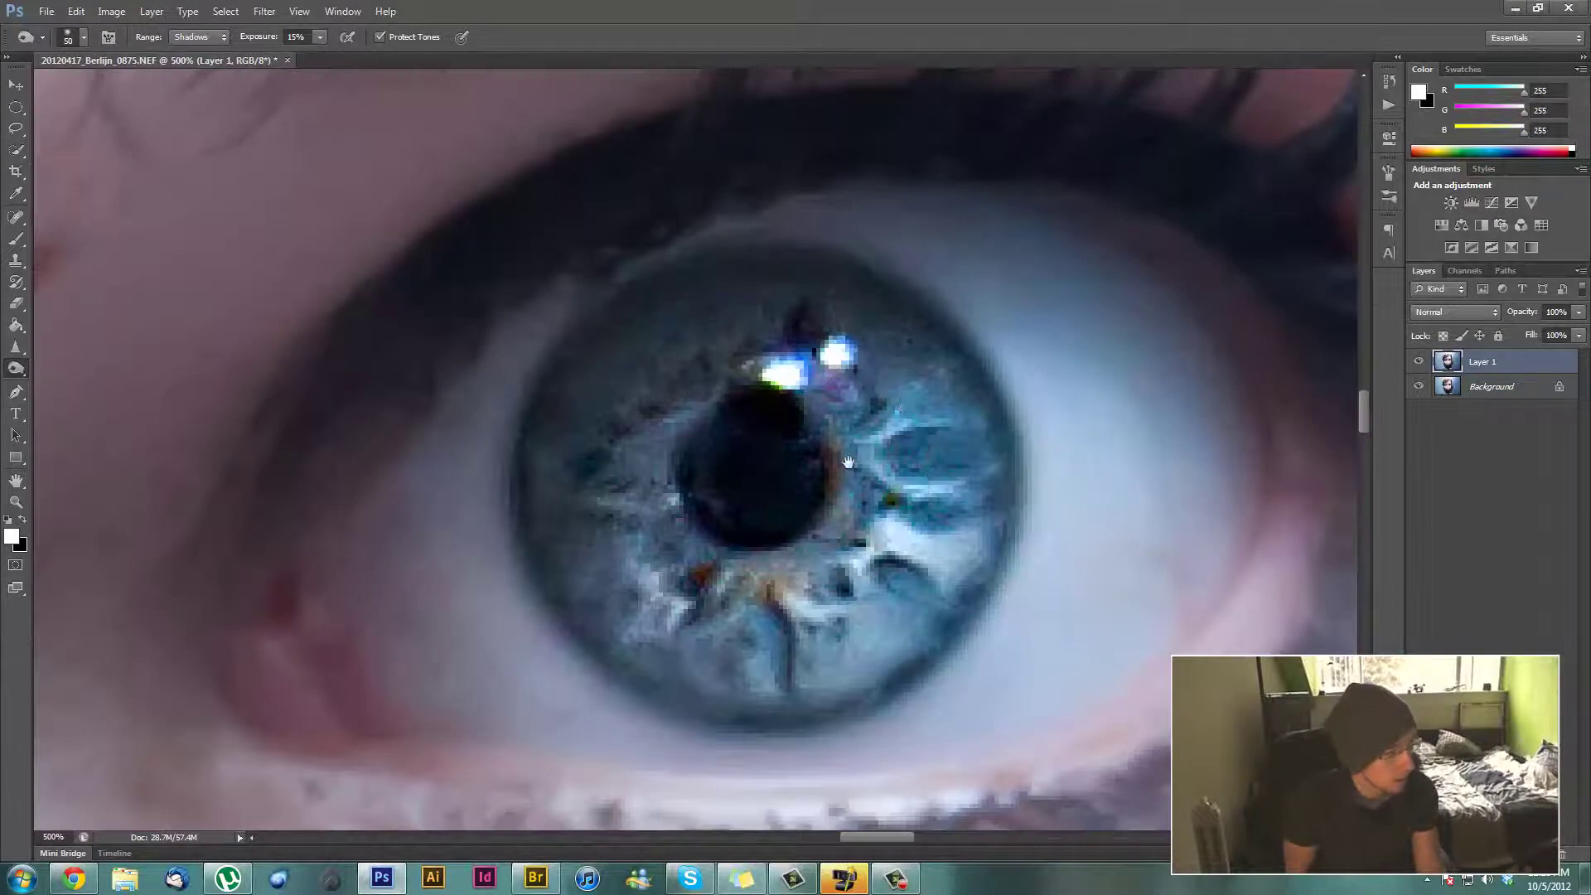
left_click_drag(855, 437, 636, 453)
key("bracketleft")
key("bracketleft")
mouse_move(927, 430)
left_mouse_down()
mouse_move(738, 430)
mouse_move(702, 474)
mouse_move(691, 461)
left_mouse_up()
key("bracketleft")
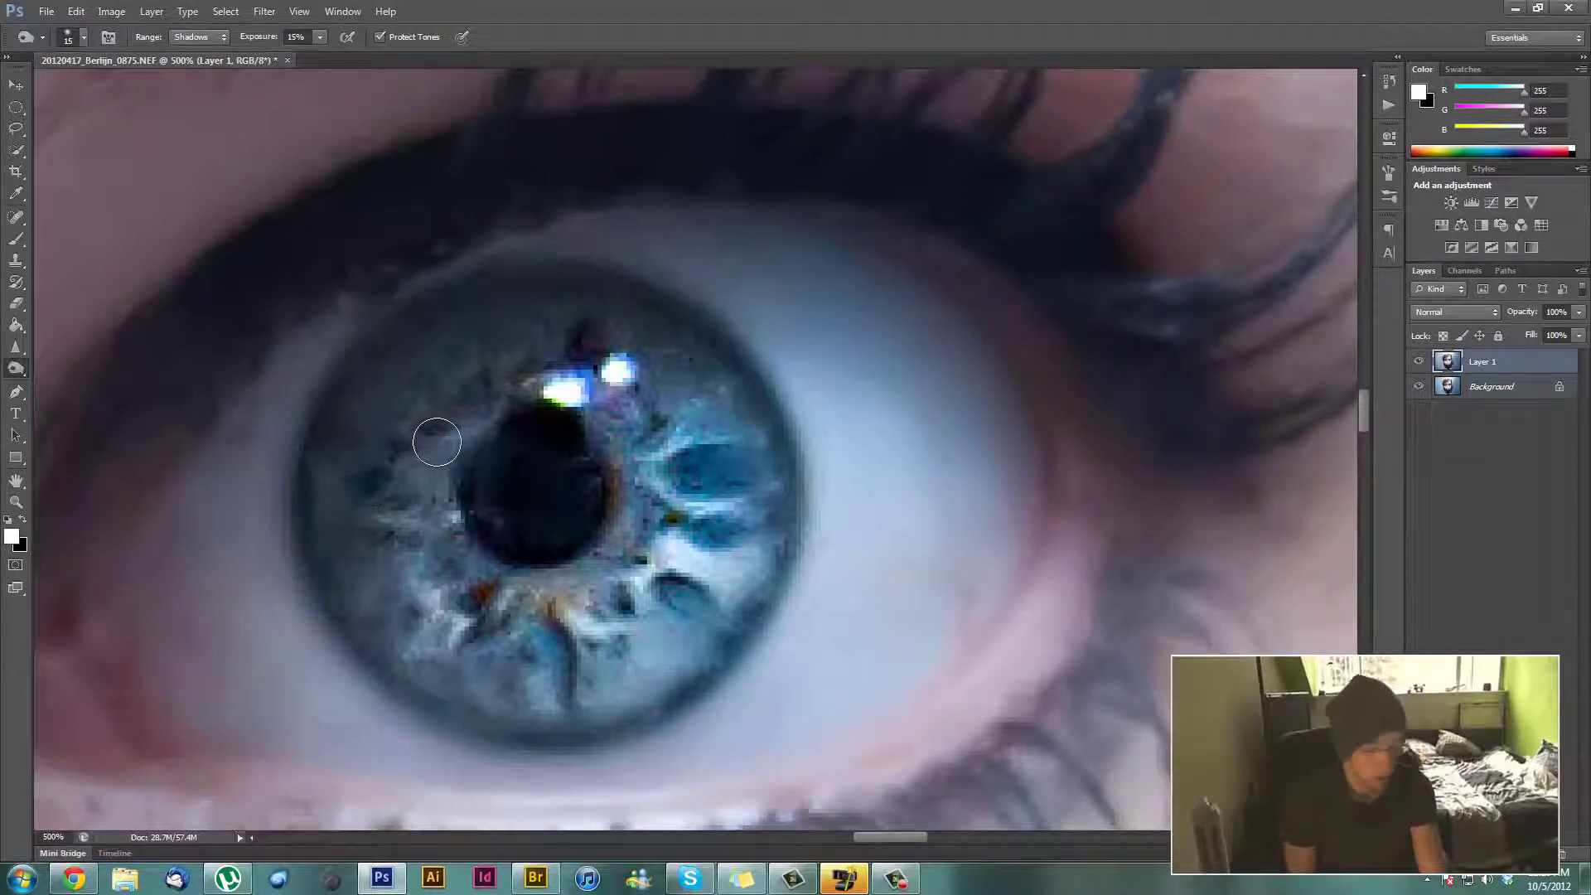
- Deepen the outer area of the subject's left iris with the Burn tool at brush size 60
key("bracketright")
key("bracketright")
key("bracketright")
key("bracketright")
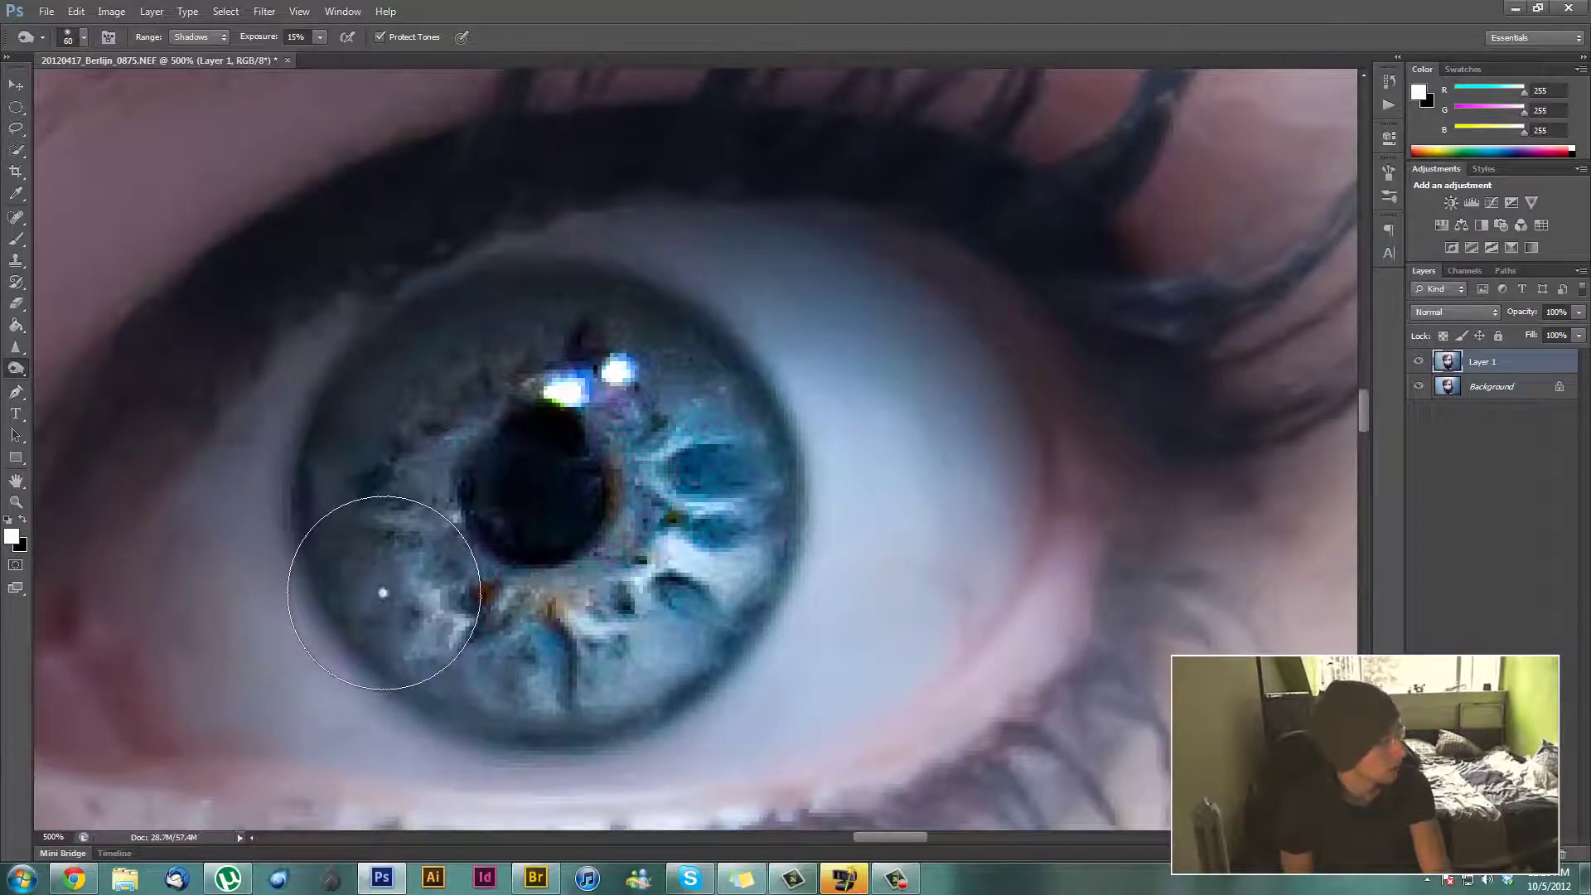
mouse_move(362, 550)
left_mouse_down()
mouse_move(356, 439)
mouse_move(403, 387)
mouse_move(505, 338)
mouse_move(591, 332)
mouse_move(729, 415)
mouse_move(726, 387)
mouse_move(658, 440)
mouse_move(671, 462)
mouse_move(521, 508)
mouse_move(639, 457)
mouse_move(437, 535)
mouse_move(740, 457)
mouse_move(646, 454)
left_mouse_up()
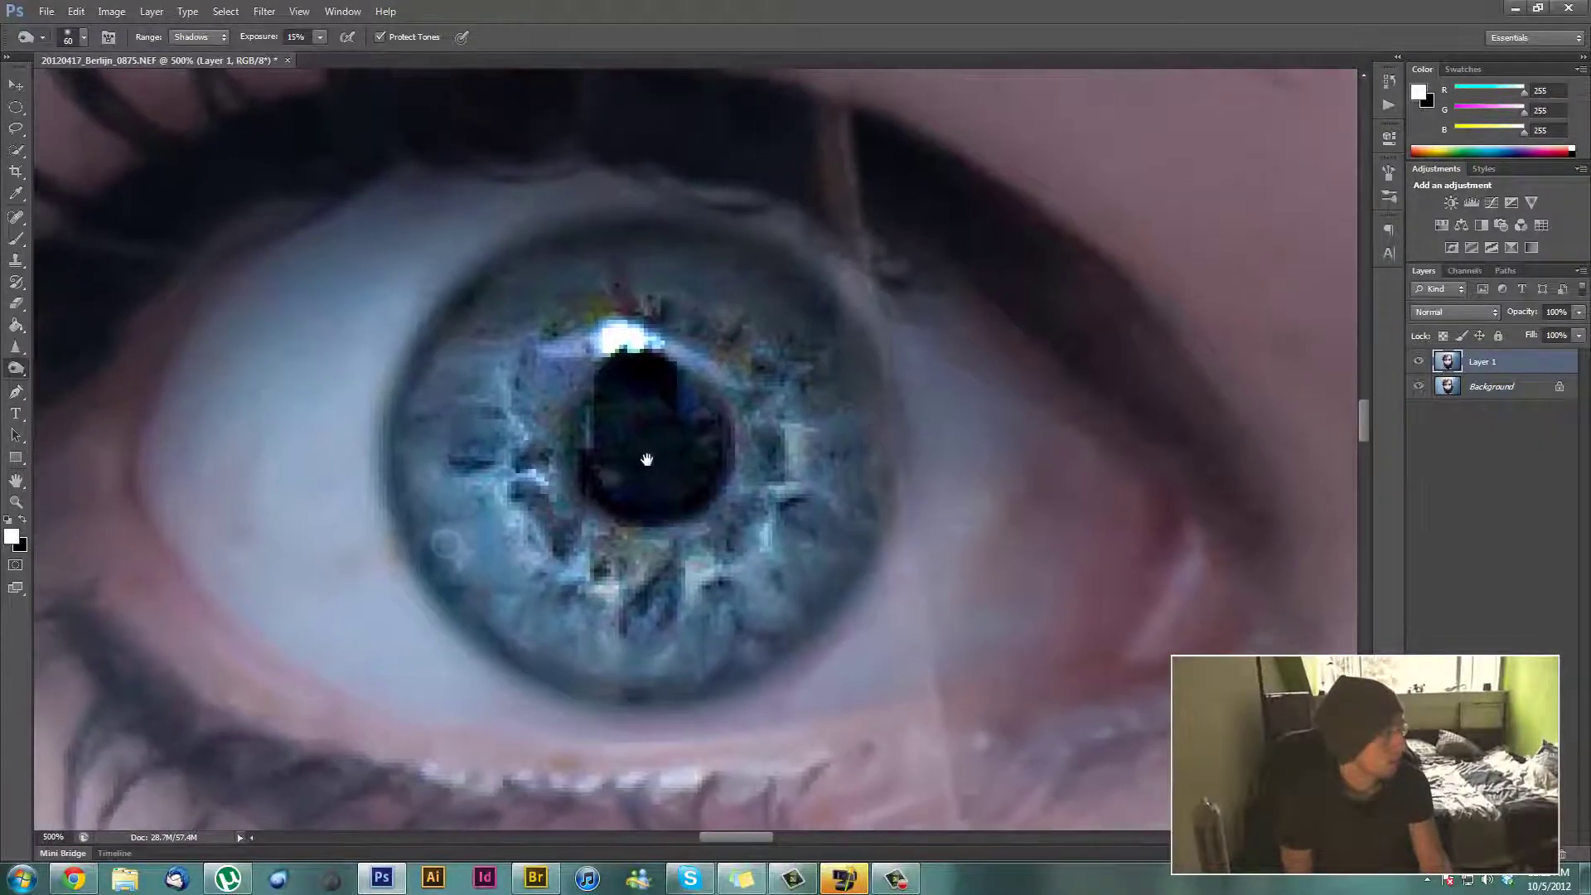
- Darken the outer rim of the iris of the subject's right eye with Burn strokes at brush sizes 40 and 60
key("bracketleft")
key("bracketleft")
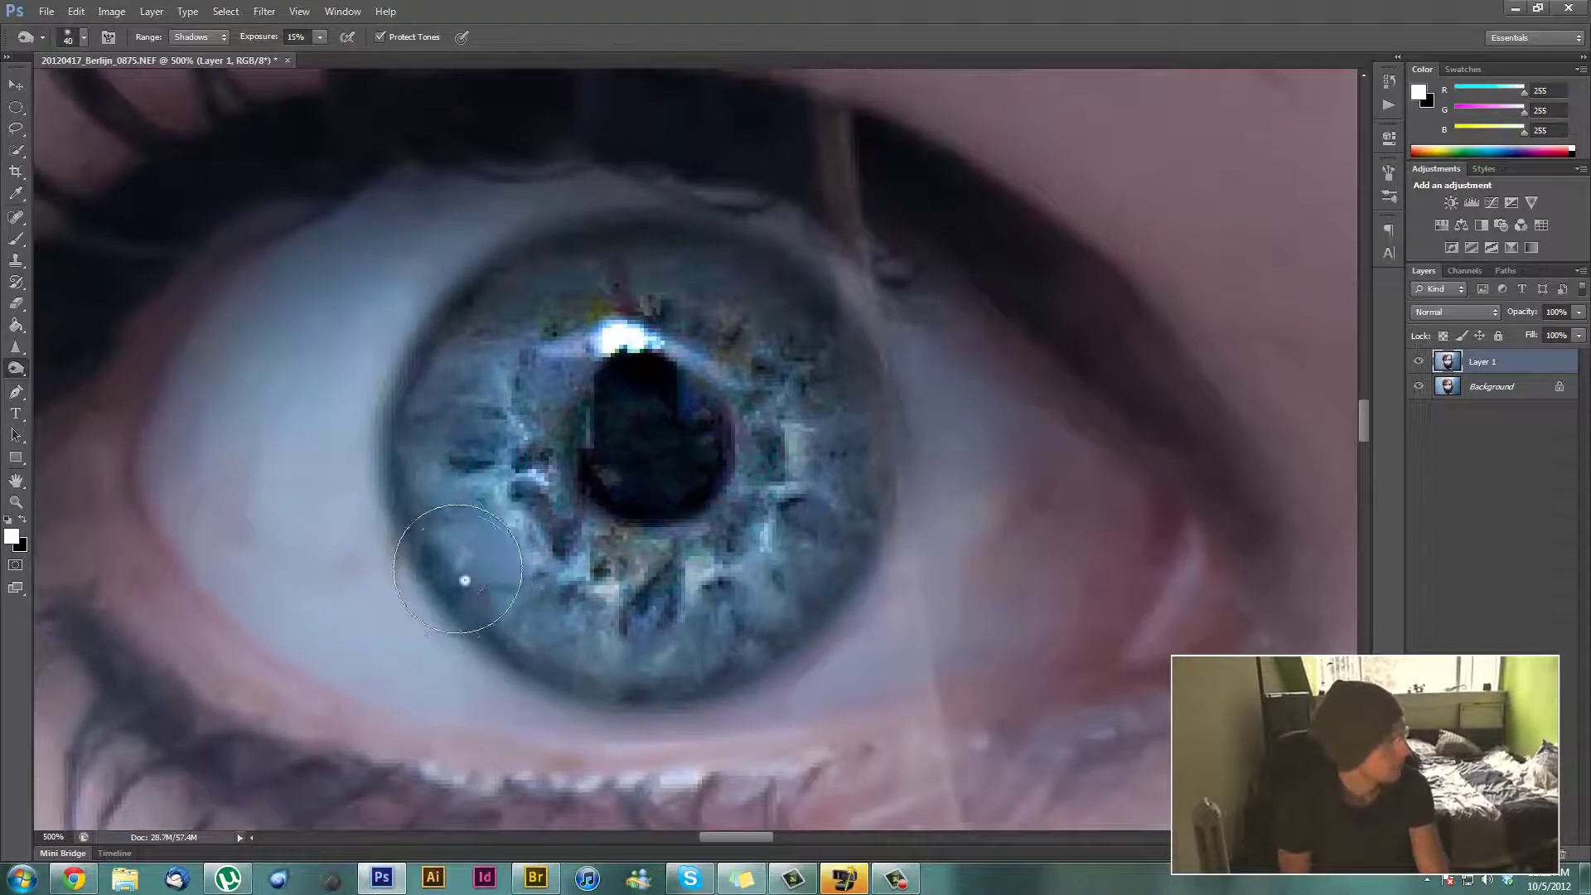
mouse_move(404, 496)
left_mouse_down()
mouse_move(399, 434)
mouse_move(462, 329)
mouse_move(578, 269)
mouse_move(702, 247)
mouse_move(814, 291)
mouse_move(869, 395)
mouse_move(880, 515)
mouse_move(834, 576)
mouse_move(789, 615)
mouse_move(656, 667)
mouse_move(513, 651)
mouse_move(466, 615)
mouse_move(423, 505)
mouse_move(411, 541)
mouse_move(506, 533)
mouse_move(459, 479)
mouse_move(463, 456)
mouse_move(499, 525)
mouse_move(492, 395)
mouse_move(535, 341)
mouse_move(593, 309)
left_mouse_up()
key("bracketright")
key("bracketright")
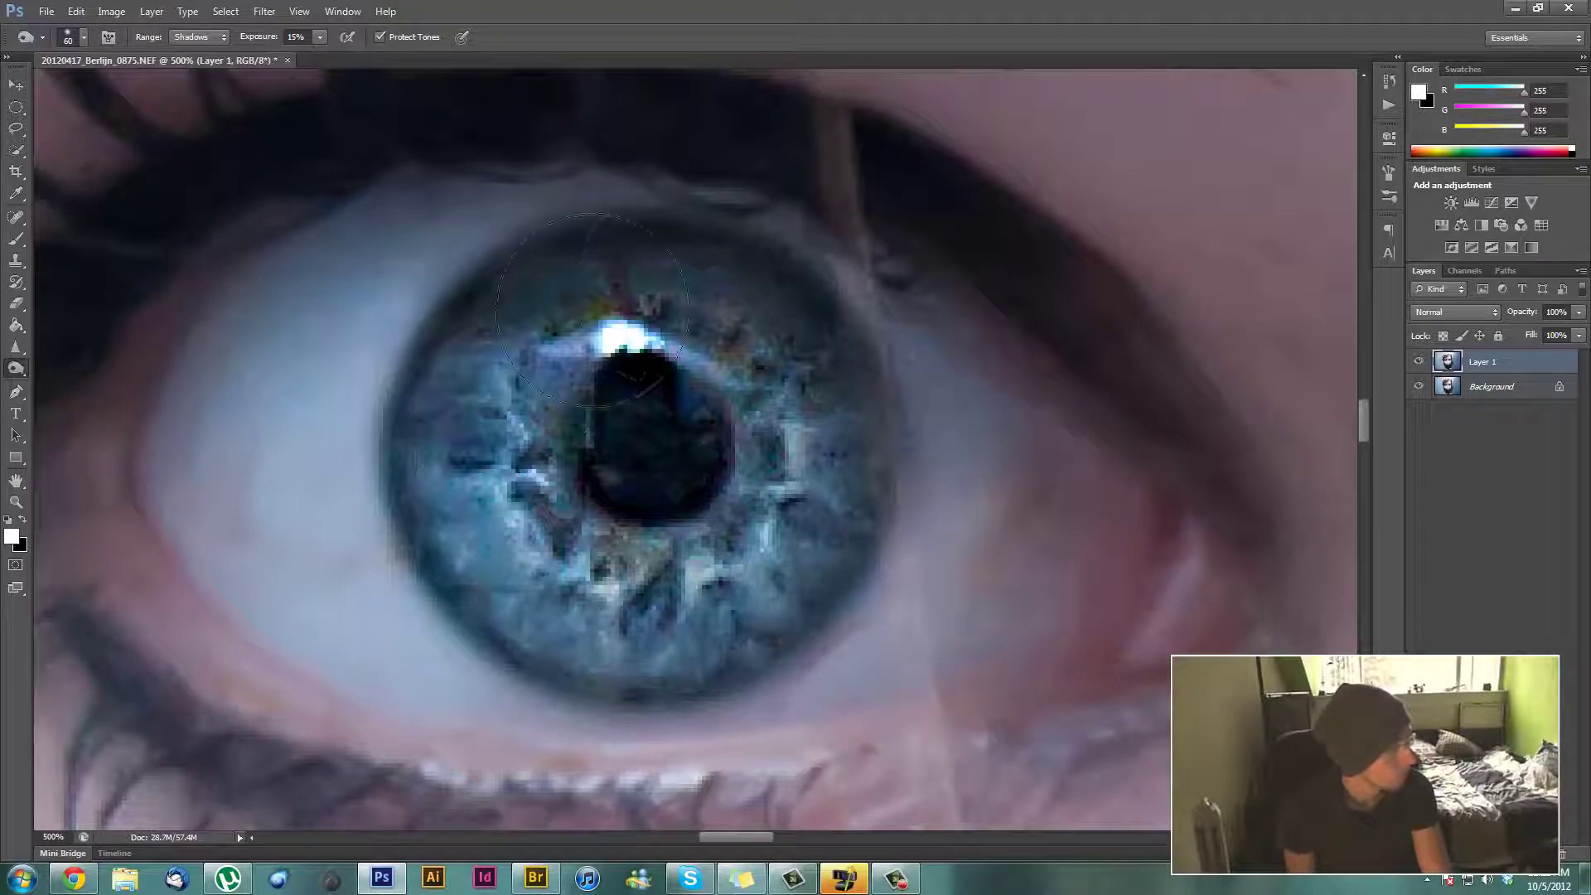
- Burn the dark iris details and the pupil of the subject's right eye using brush sizes 20 and 25
key("bracketleft")
key("bracketleft")
key("bracketleft")
key("bracketleft")
key("bracketleft")
key("bracketleft")
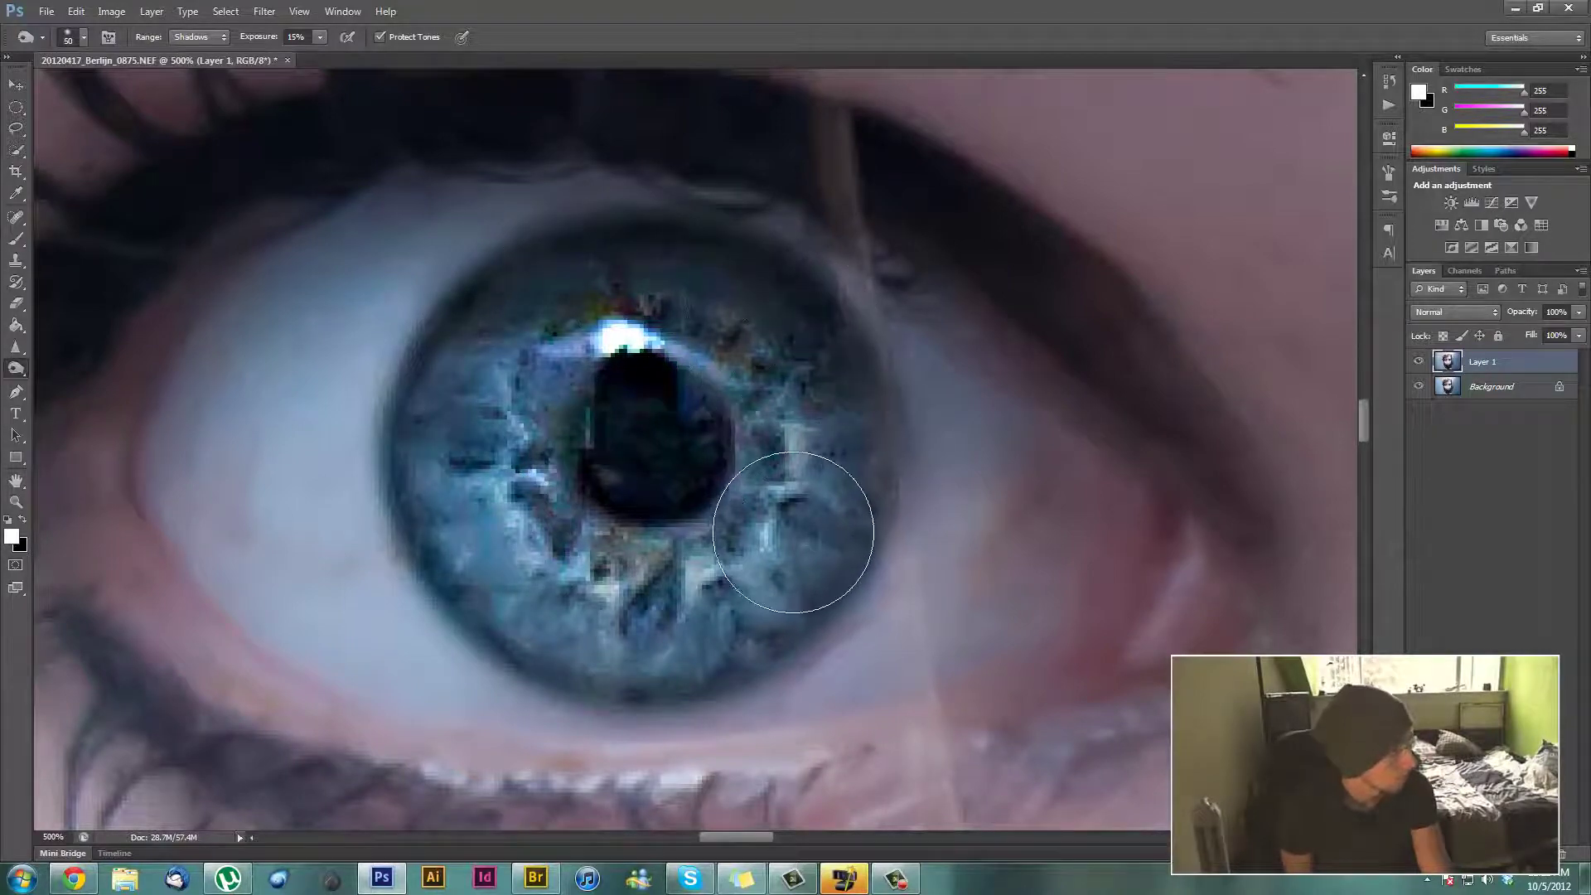
left_click_drag(815, 536, 795, 537)
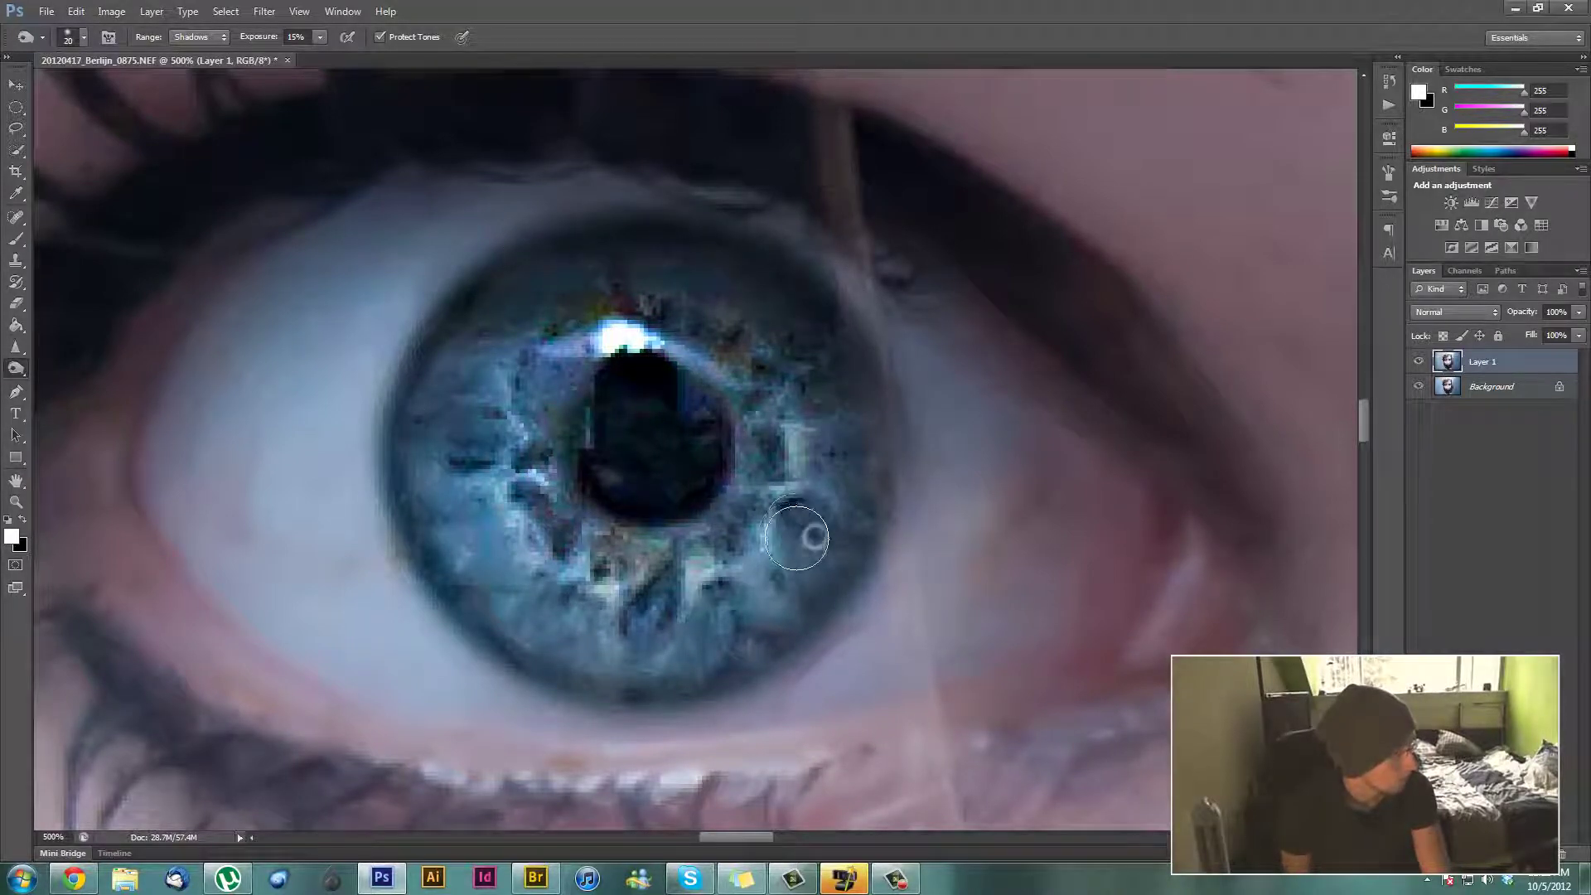
mouse_move(705, 608)
left_mouse_down()
mouse_move(642, 607)
mouse_move(649, 622)
mouse_move(663, 582)
mouse_move(634, 629)
mouse_move(583, 596)
left_mouse_up()
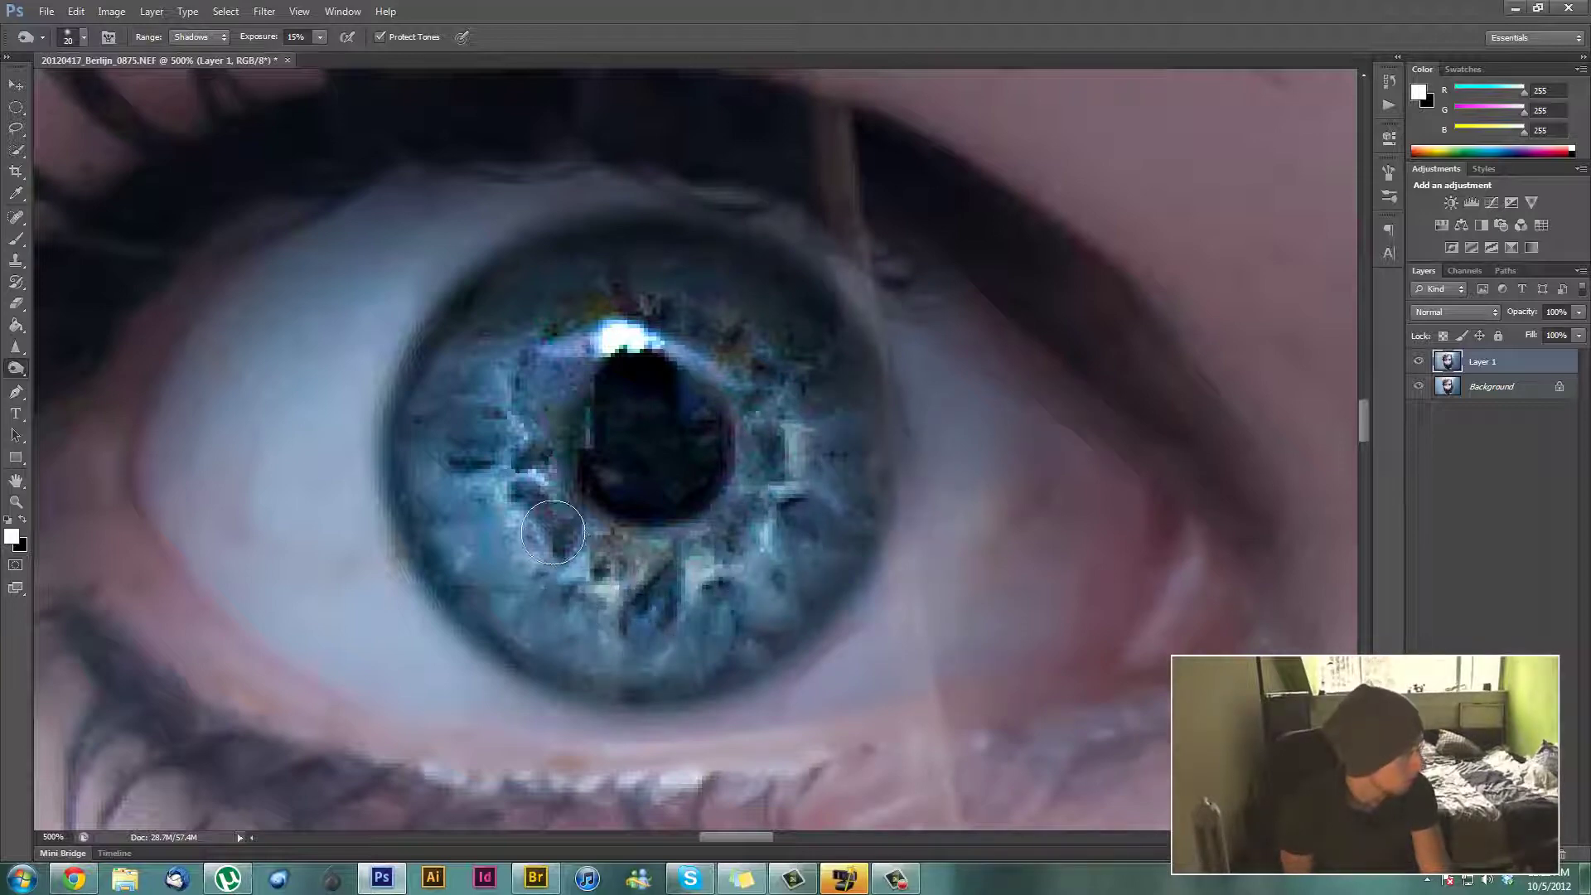
mouse_move(552, 533)
left_mouse_down()
mouse_move(531, 498)
mouse_move(577, 500)
mouse_move(609, 444)
mouse_move(623, 474)
mouse_move(619, 425)
mouse_move(677, 409)
mouse_move(618, 469)
left_mouse_up()
key("bracketright")
mouse_move(678, 418)
left_mouse_down()
mouse_move(620, 467)
mouse_move(669, 463)
mouse_move(624, 446)
mouse_move(700, 432)
mouse_move(575, 442)
mouse_move(562, 424)
mouse_move(569, 448)
mouse_move(563, 383)
mouse_move(605, 364)
mouse_move(612, 393)
mouse_move(639, 377)
mouse_move(781, 445)
mouse_move(641, 401)
mouse_move(688, 472)
left_mouse_up()
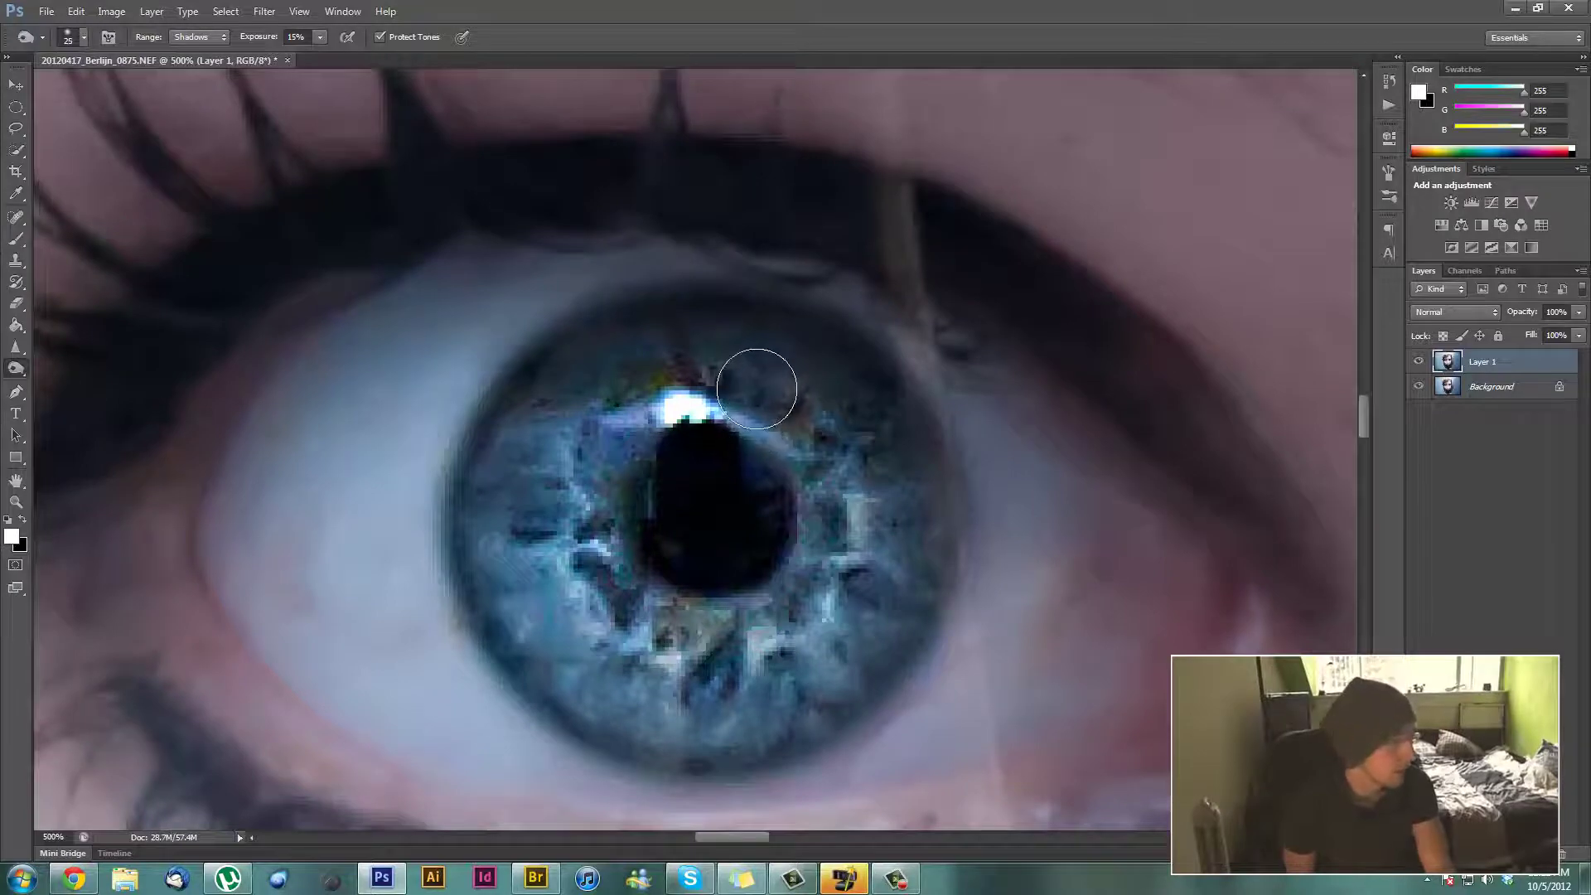
mouse_move(745, 386)
left_mouse_down()
mouse_move(732, 373)
mouse_move(767, 390)
mouse_move(814, 460)
mouse_move(817, 522)
mouse_move(842, 519)
mouse_move(810, 539)
mouse_move(793, 611)
mouse_move(767, 604)
mouse_move(787, 571)
mouse_move(795, 602)
left_mouse_up()
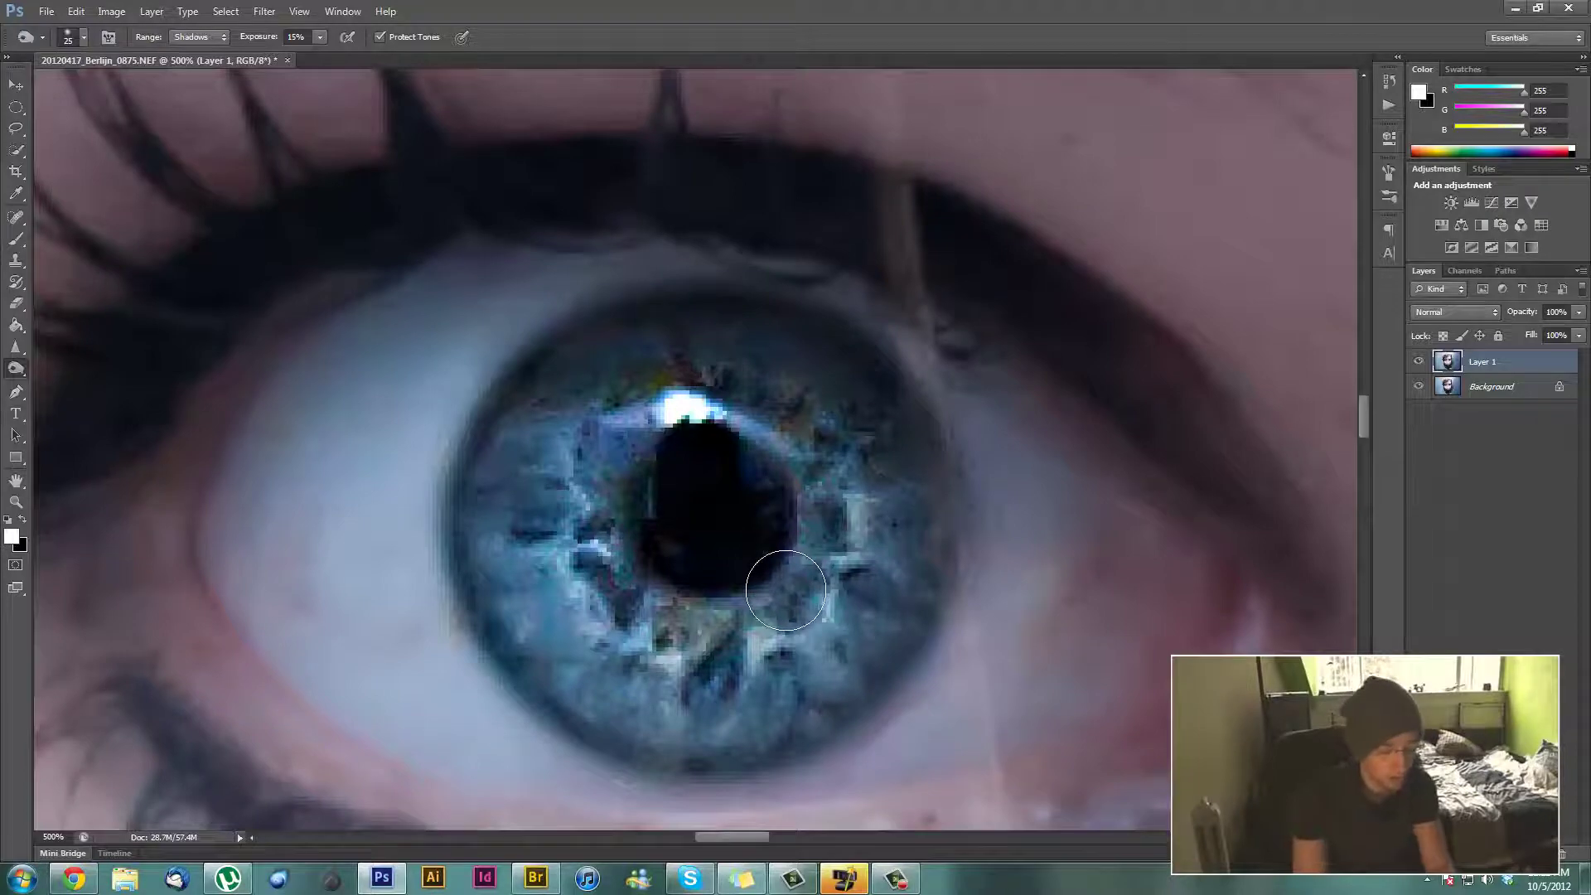
- Check the burned irises of both eyes in the full view of the photo
key("ctrl+minus")
key("ctrl+minus")
key("ctrl+minus")
key("ctrl+minus")
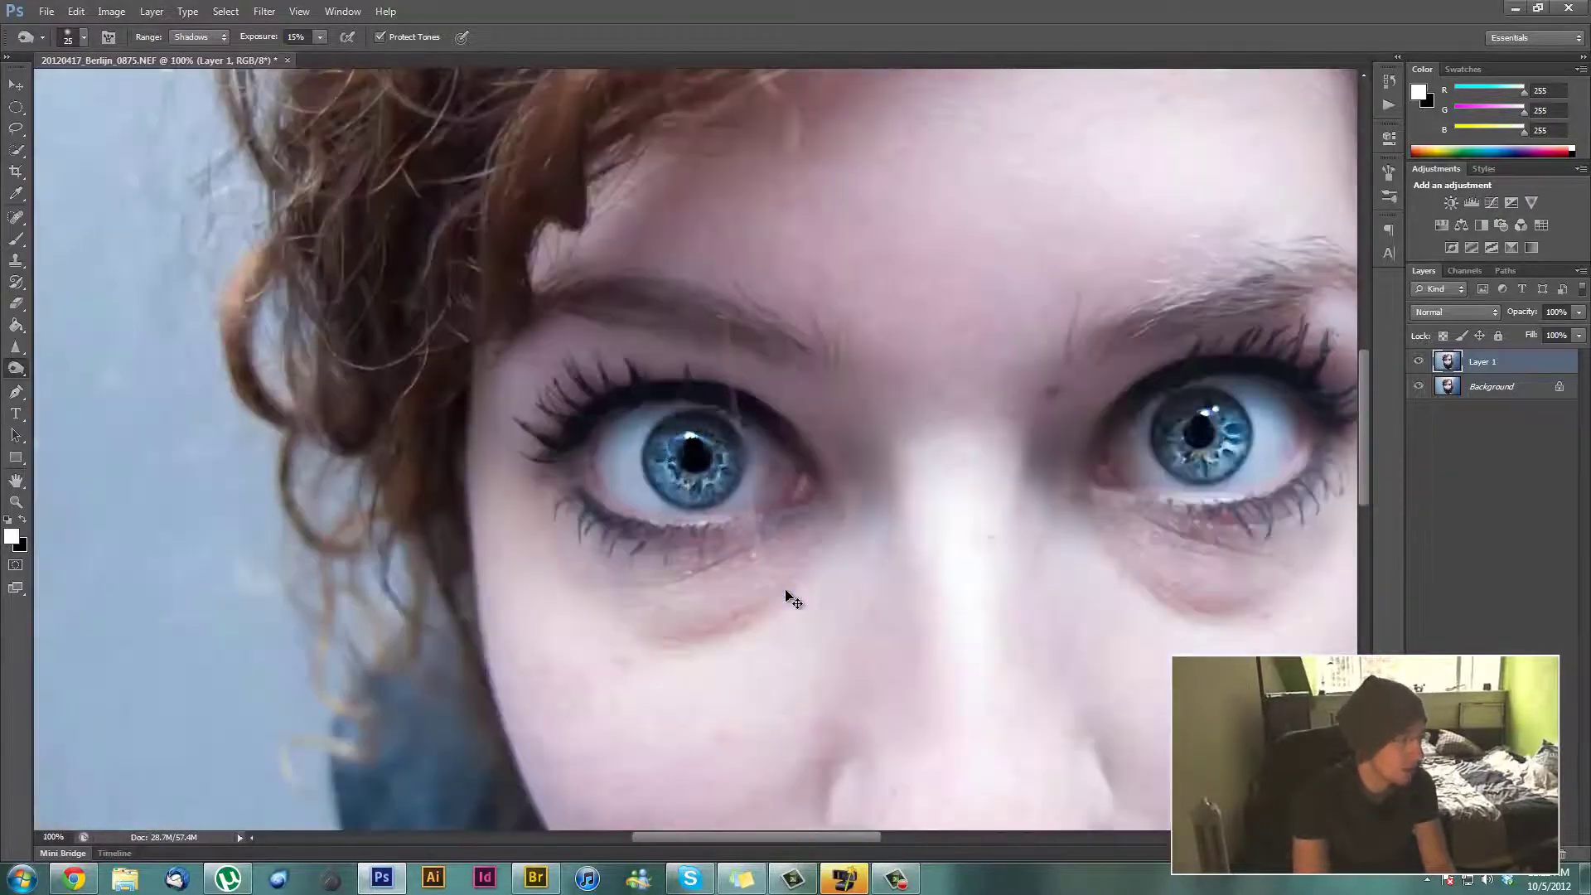
key("ctrl+minus")
key("ctrl+minus")
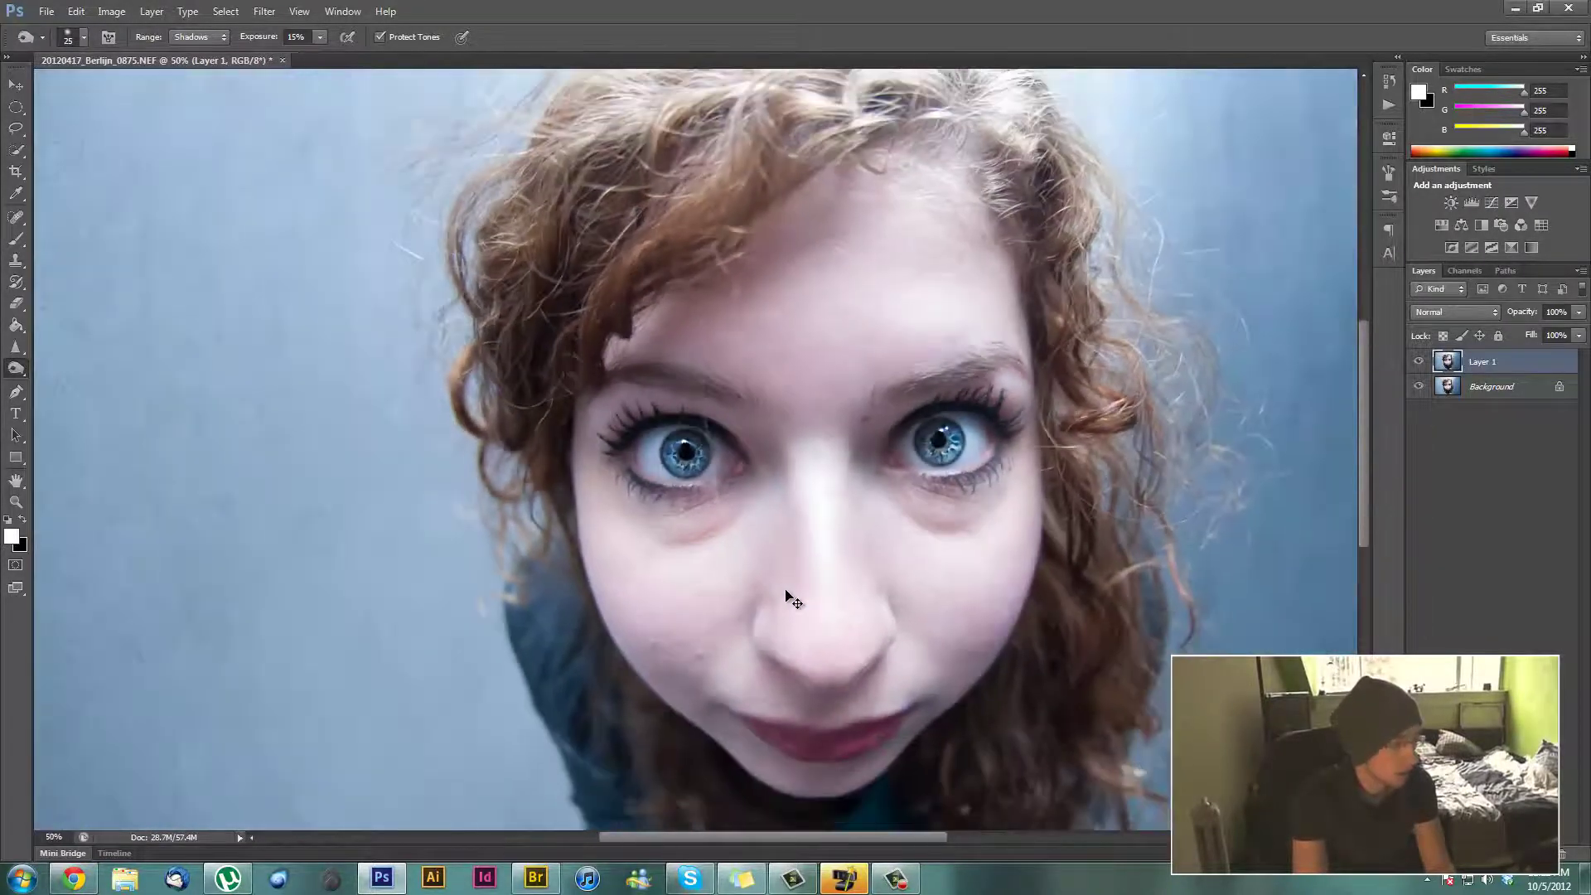
key("ctrl+minus")
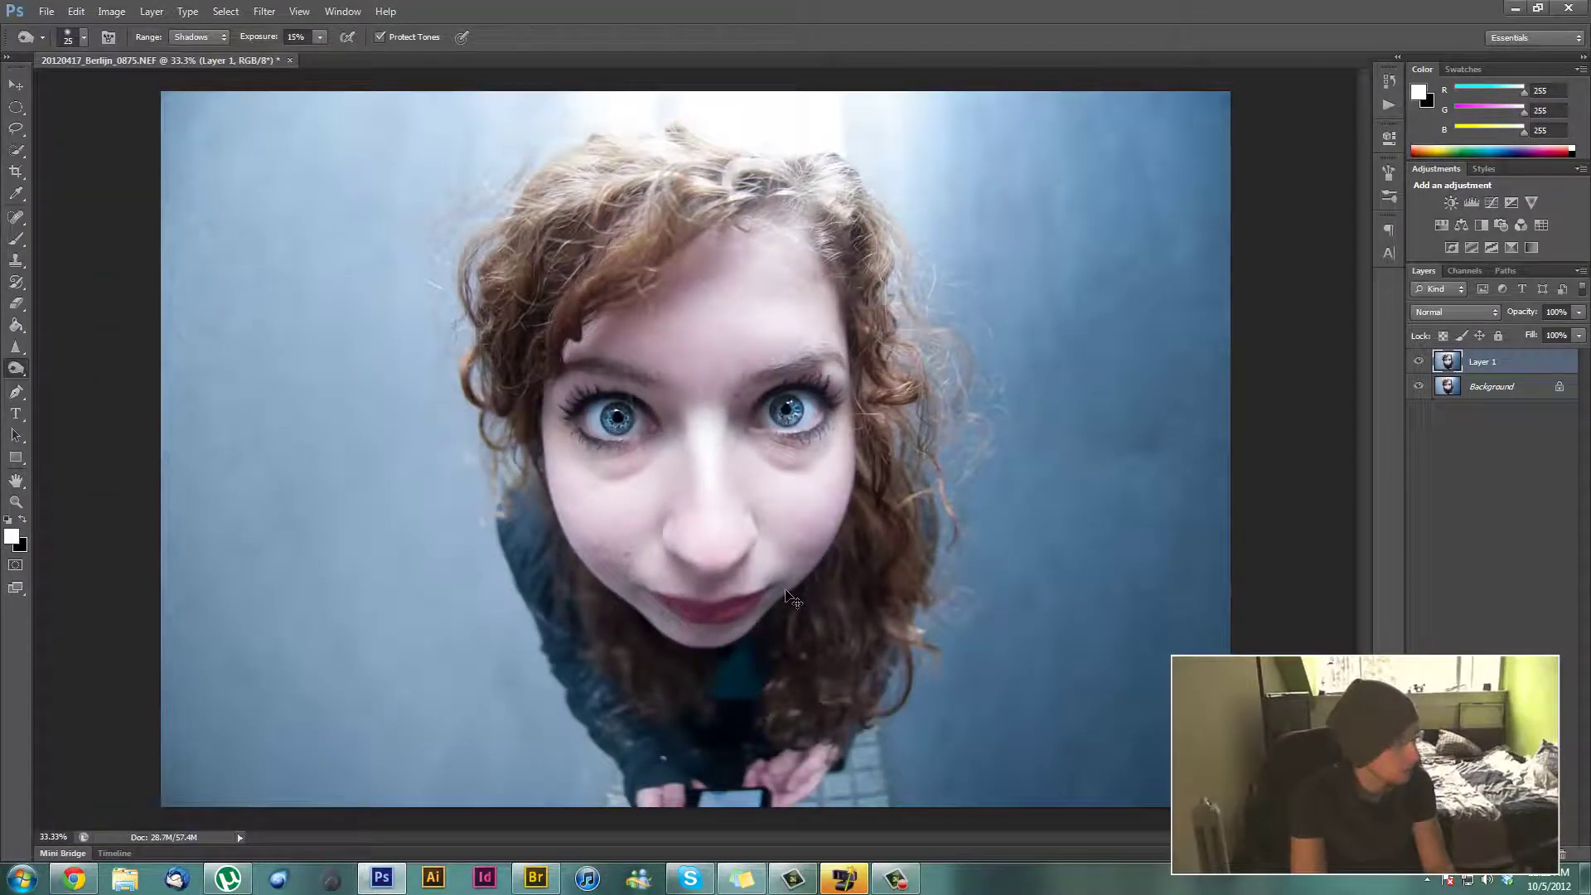
- Darken the edges and corners around the white of the subject's right eye with the Burn tool at brush size 60
key("ctrl+plus")
key("ctrl+plus")
key("ctrl+plus")
key("ctrl+plus")
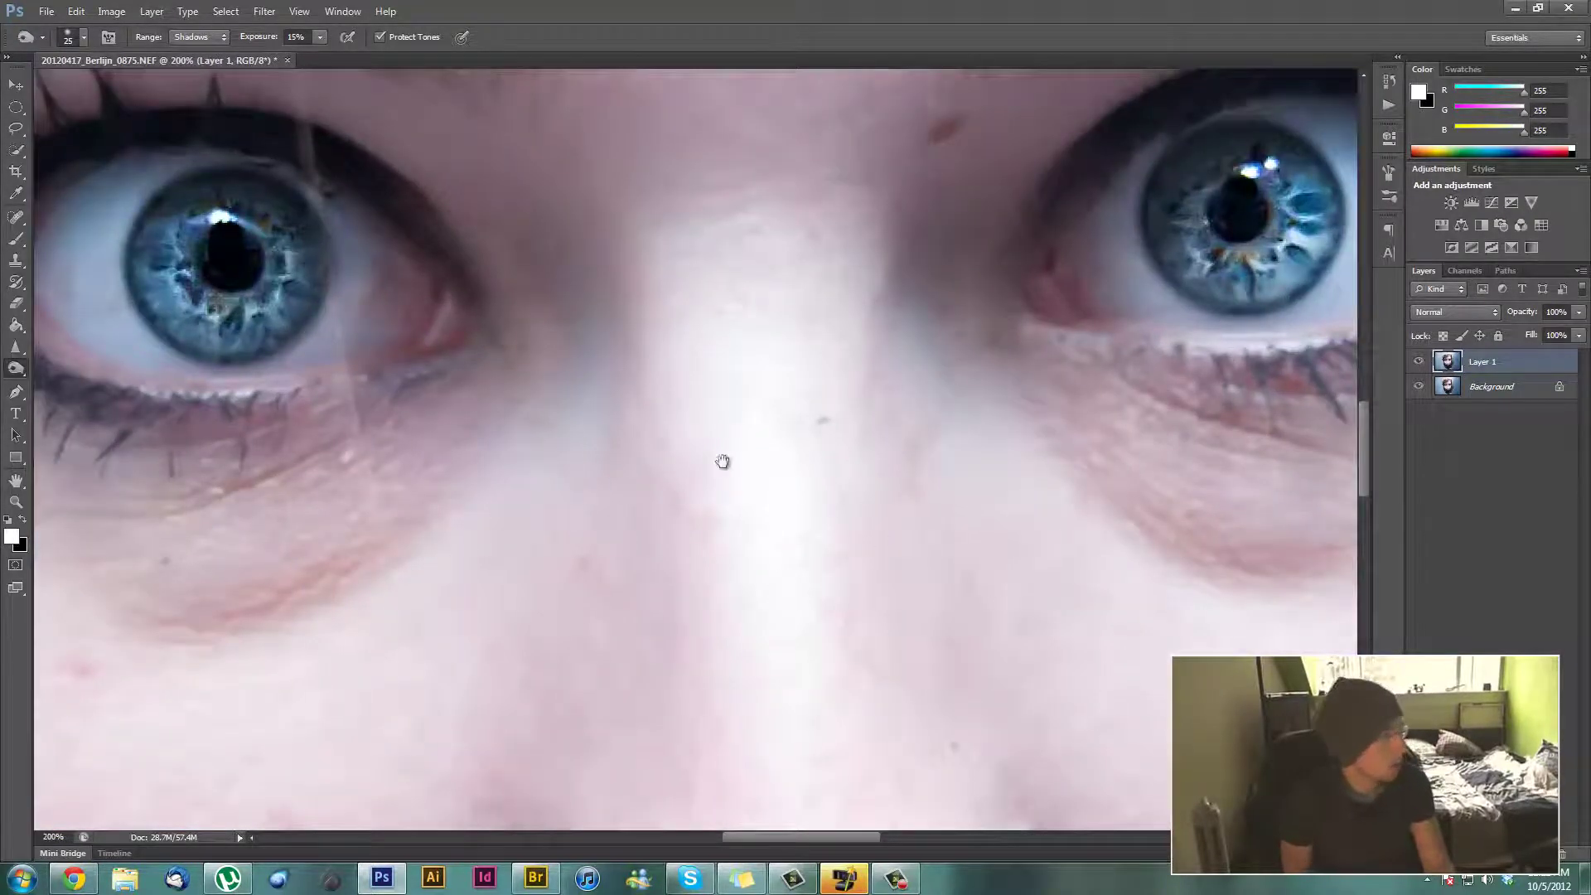
left_click_drag(723, 462, 837, 530)
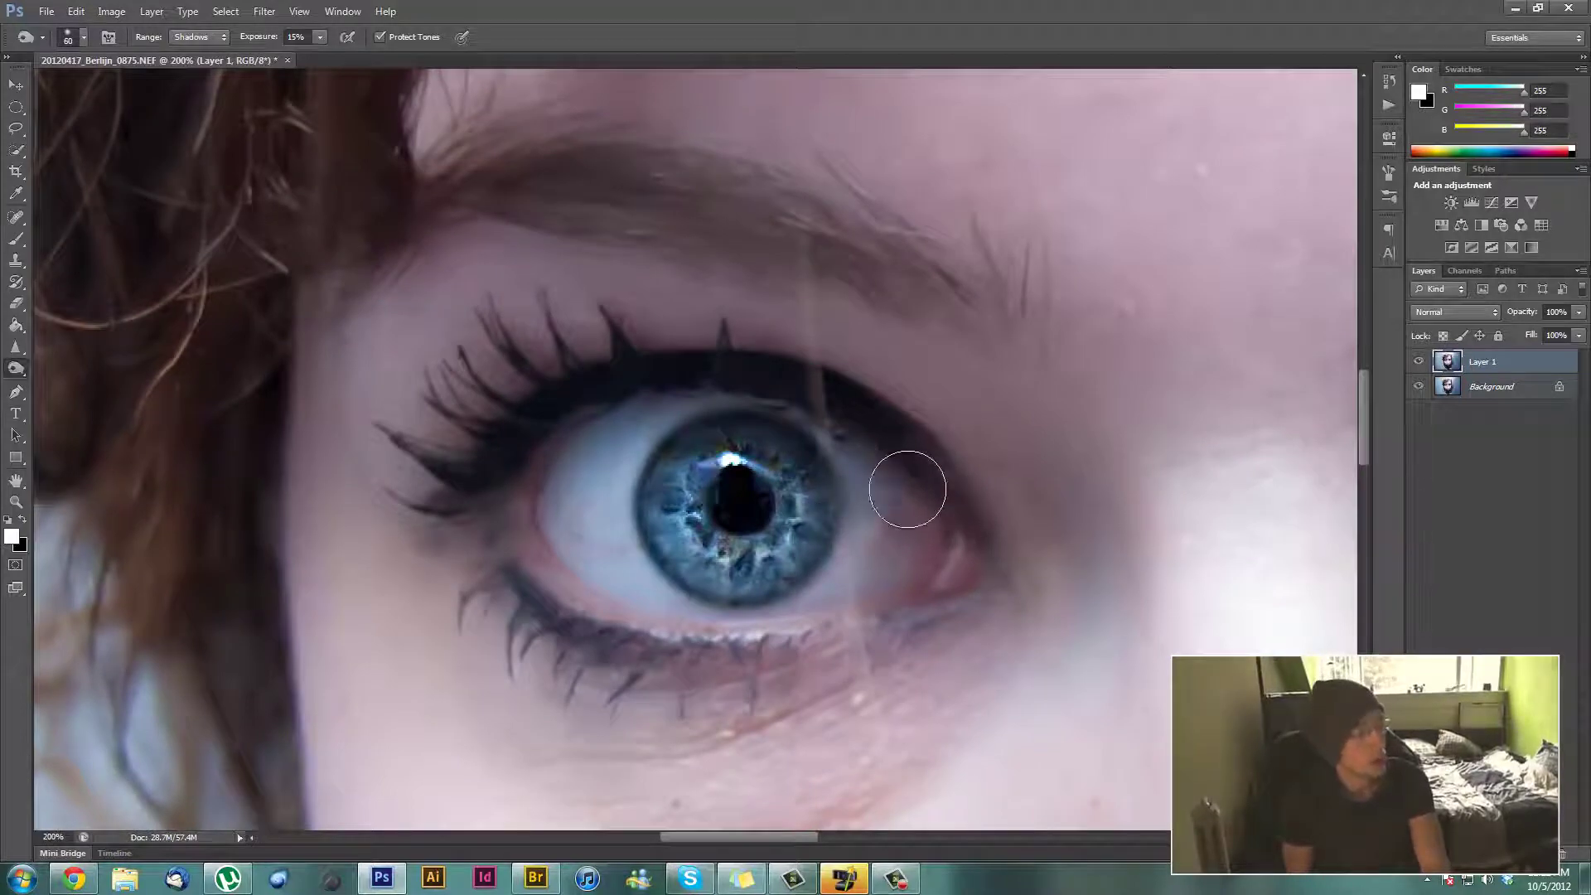
mouse_move(924, 512)
left_mouse_down()
mouse_move(844, 428)
mouse_move(690, 393)
mouse_move(586, 431)
mouse_move(551, 493)
mouse_move(555, 522)
mouse_move(557, 476)
left_mouse_up()
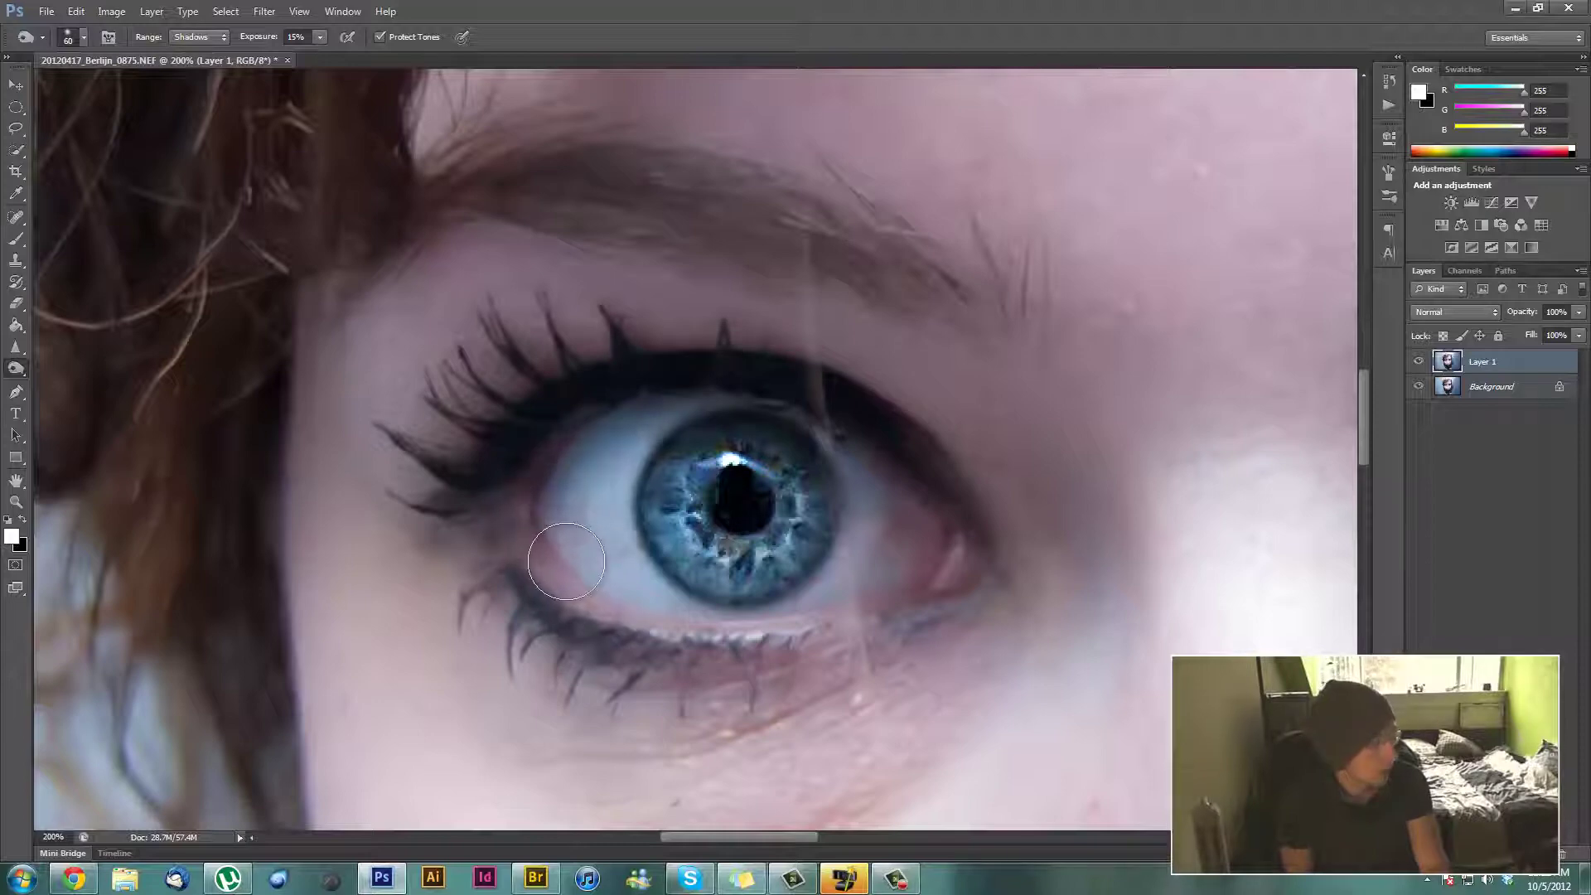
left_click_drag(566, 562, 617, 592)
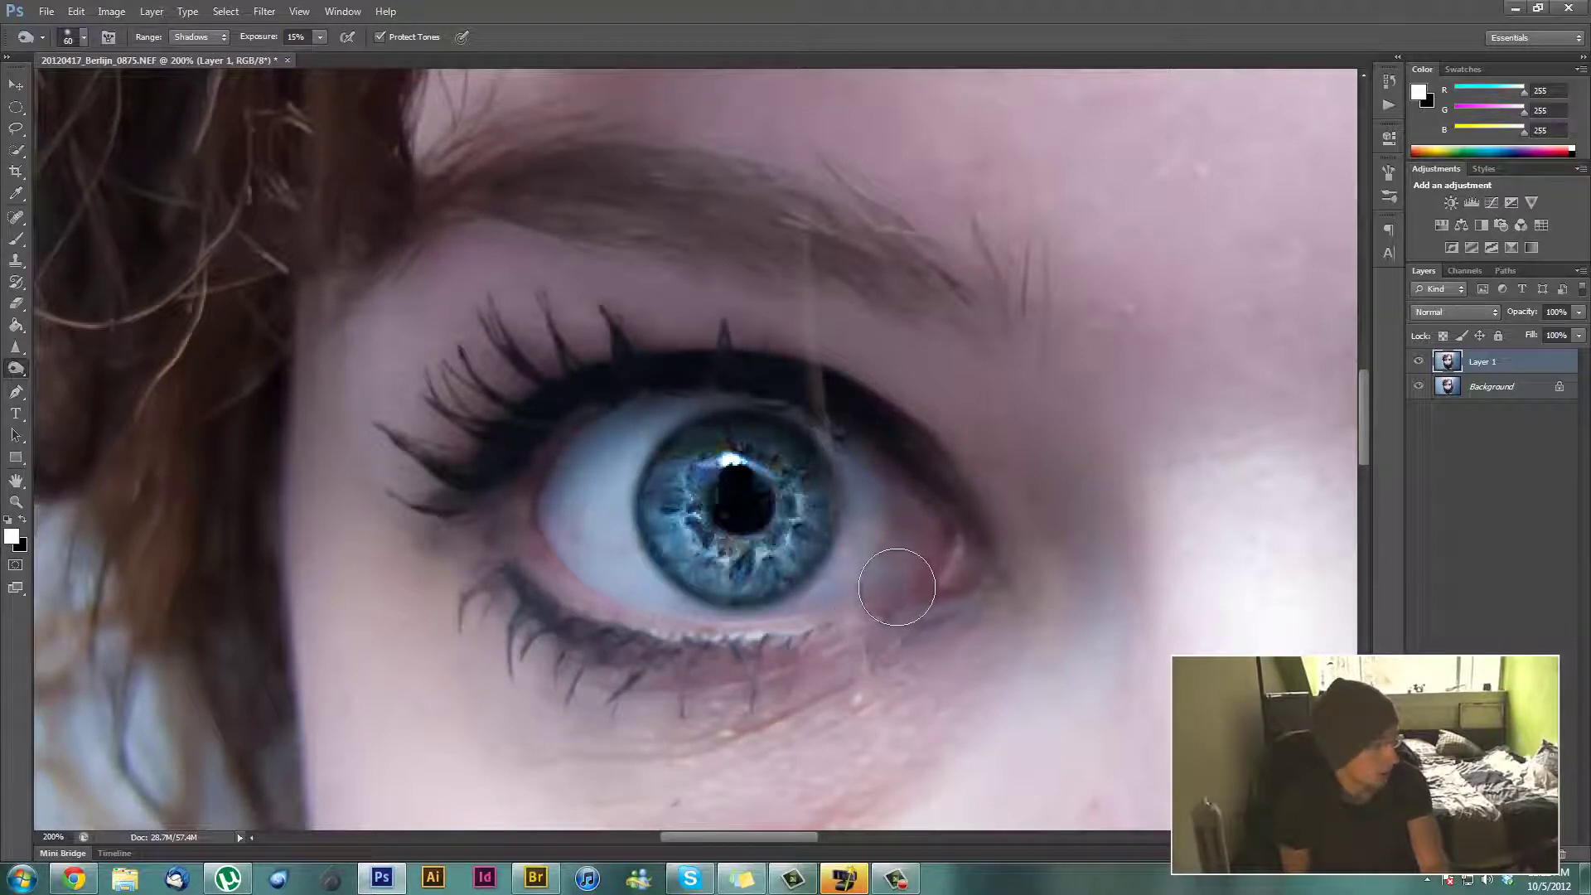
mouse_move(898, 556)
left_mouse_down()
mouse_move(960, 565)
mouse_move(913, 547)
mouse_move(842, 457)
mouse_move(516, 488)
mouse_move(557, 516)
mouse_move(542, 519)
mouse_move(564, 480)
mouse_move(618, 440)
left_mouse_up()
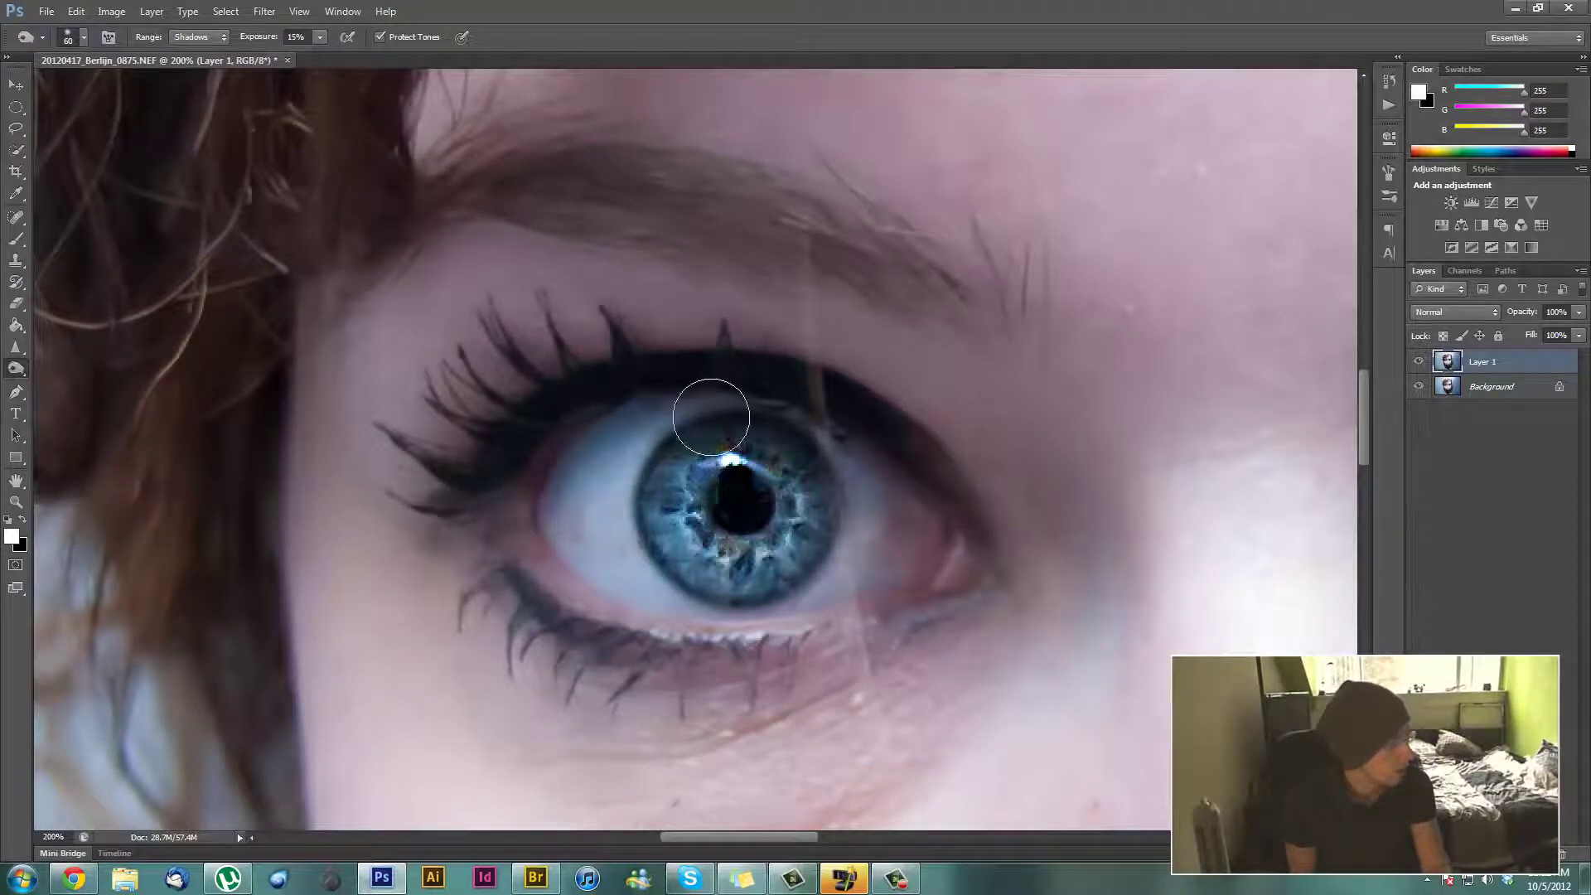
- Darken the edges and corners around the white of the subject's left eye with the same Burn brush
scroll(984, 533, "right", 10)
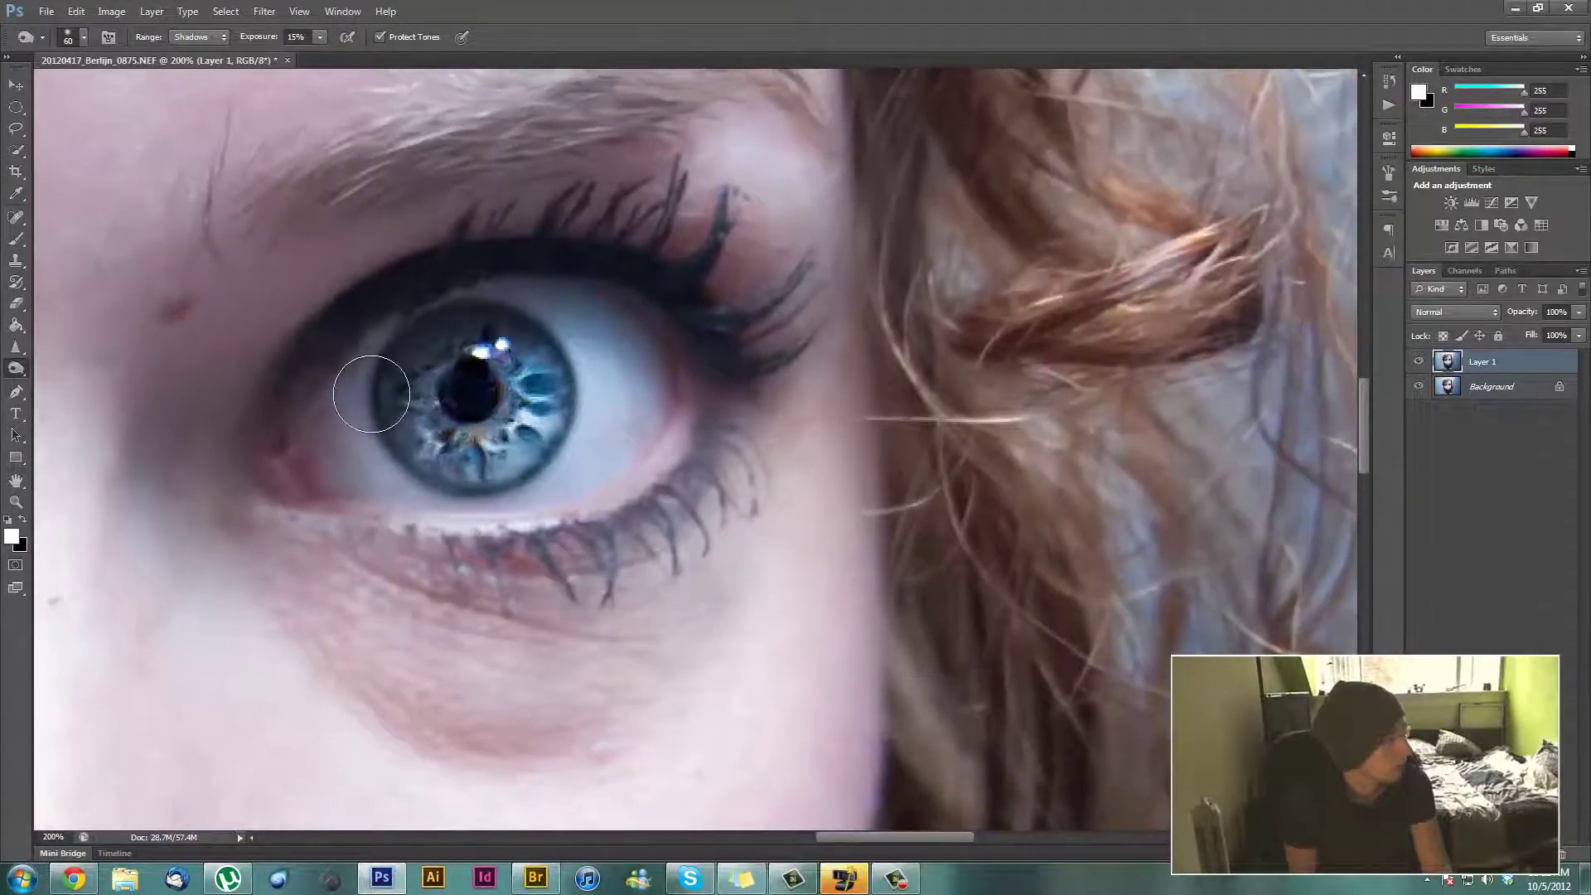
mouse_move(328, 393)
left_mouse_down()
mouse_move(393, 326)
mouse_move(458, 301)
mouse_move(581, 285)
mouse_move(629, 305)
mouse_move(687, 384)
mouse_move(651, 340)
mouse_move(563, 291)
mouse_move(643, 454)
mouse_move(563, 493)
left_mouse_up()
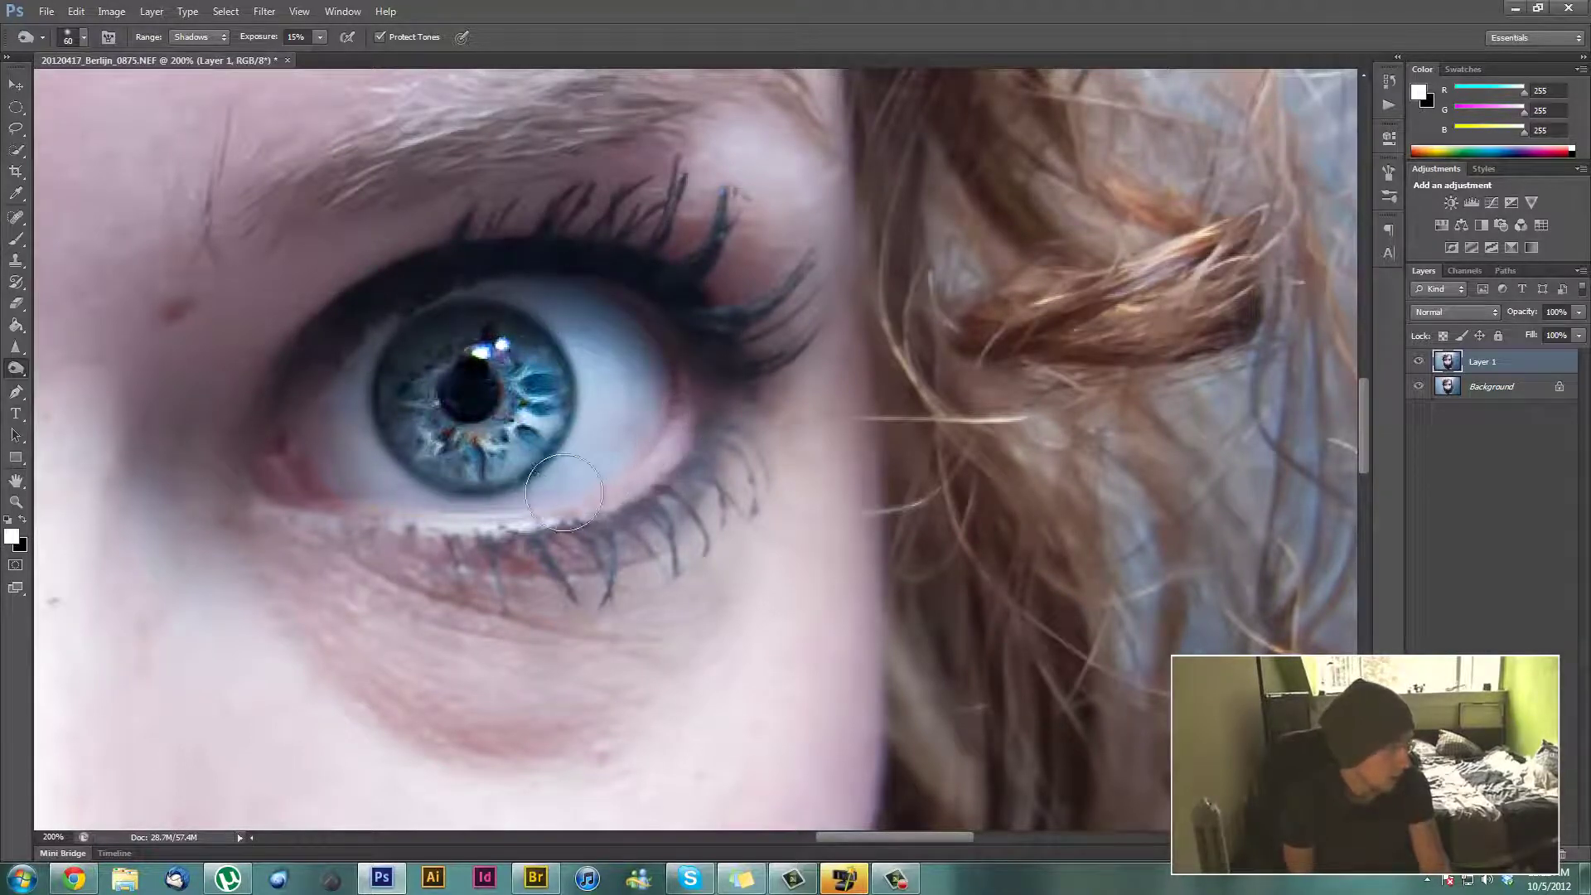
mouse_move(461, 502)
left_mouse_down()
mouse_move(326, 488)
mouse_move(537, 507)
mouse_move(554, 529)
mouse_move(626, 542)
left_mouse_up()
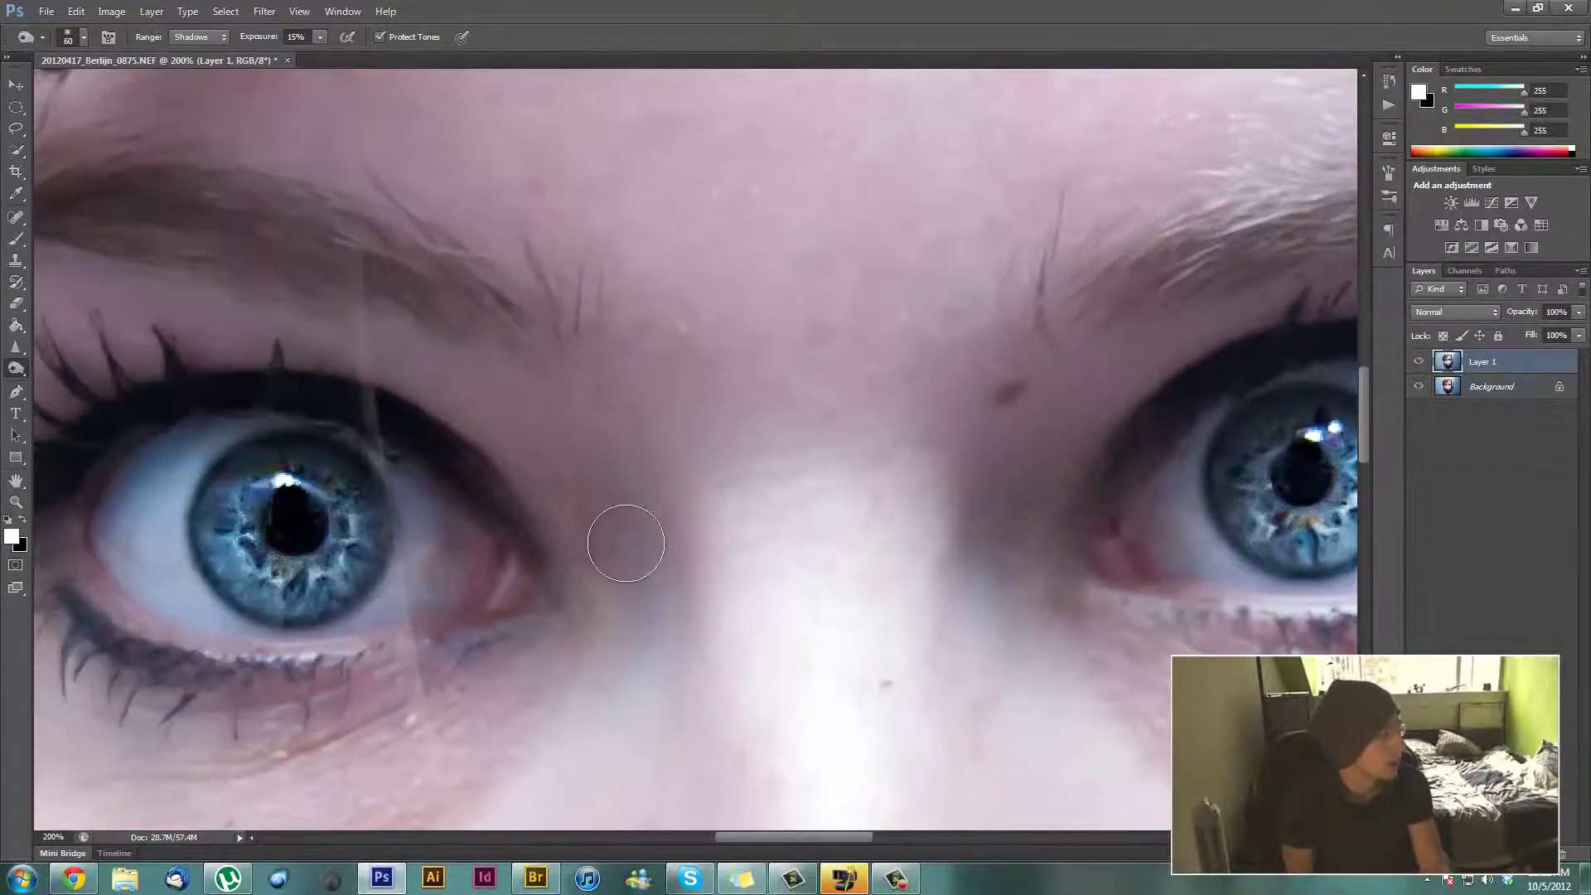
- Lighten the whites of both eyes using the Dodge tool with Highlights range, 20% exposure and brush size 70, and check the whole photo
left_click(16, 372)
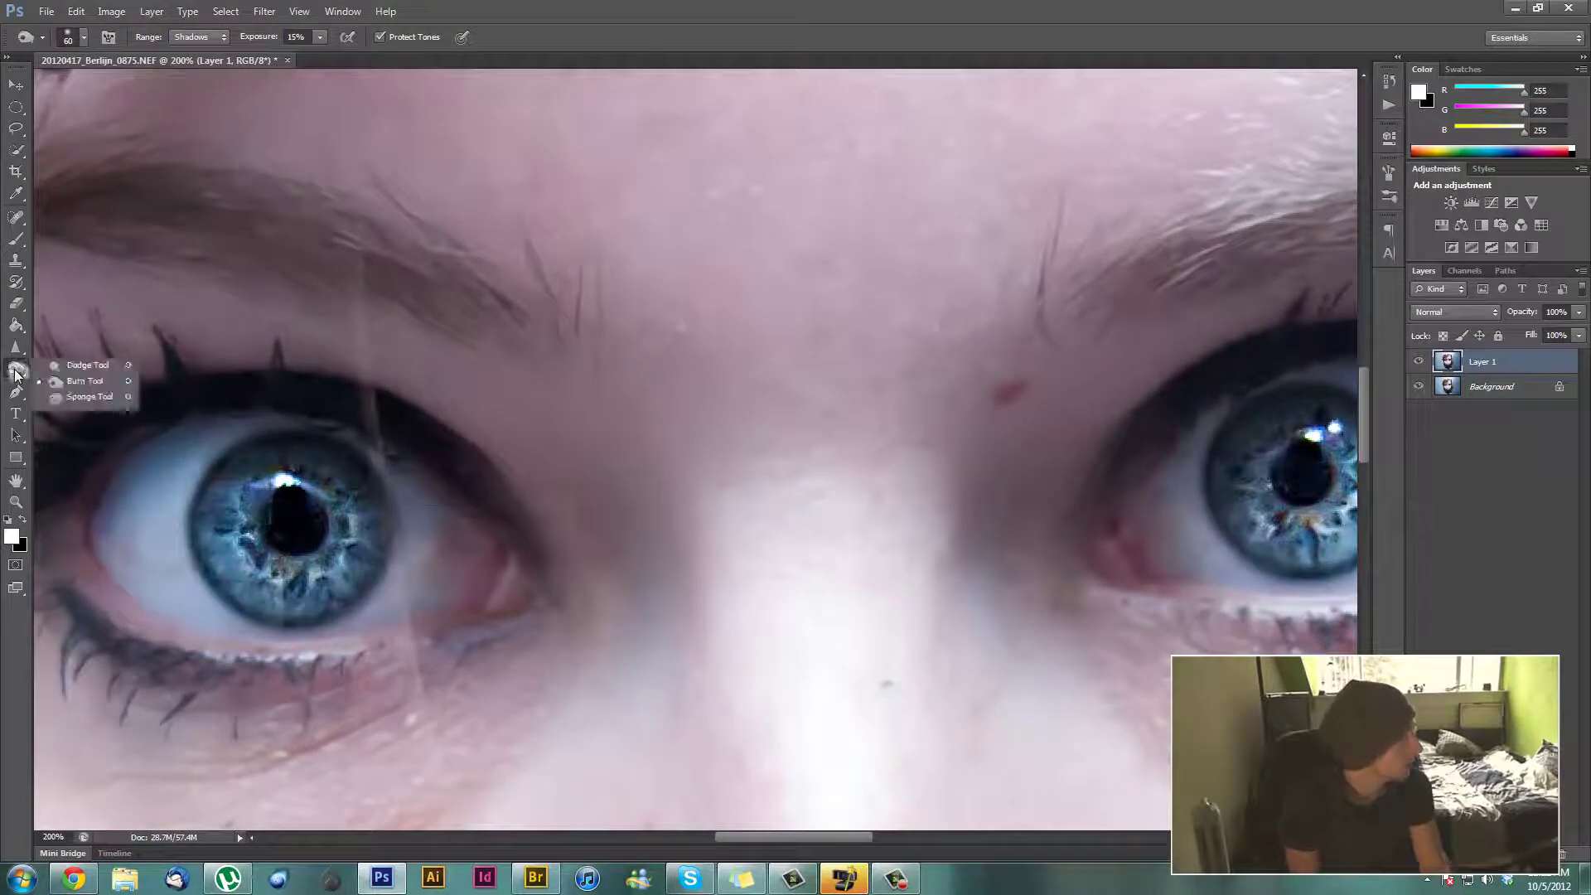
left_click(62, 367)
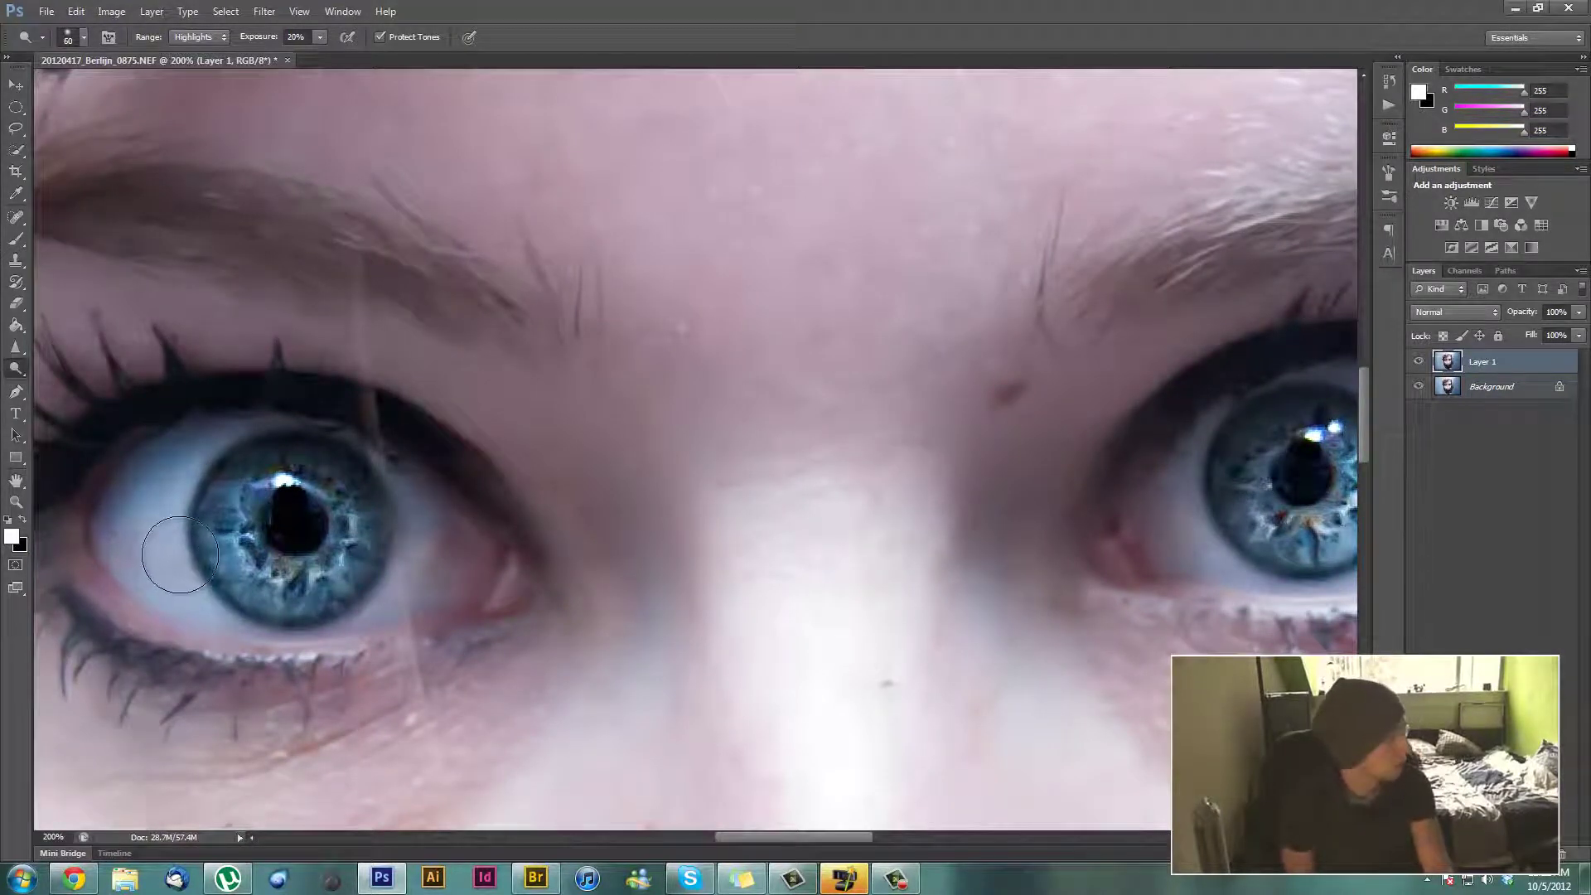
left_click_drag(172, 560, 164, 523)
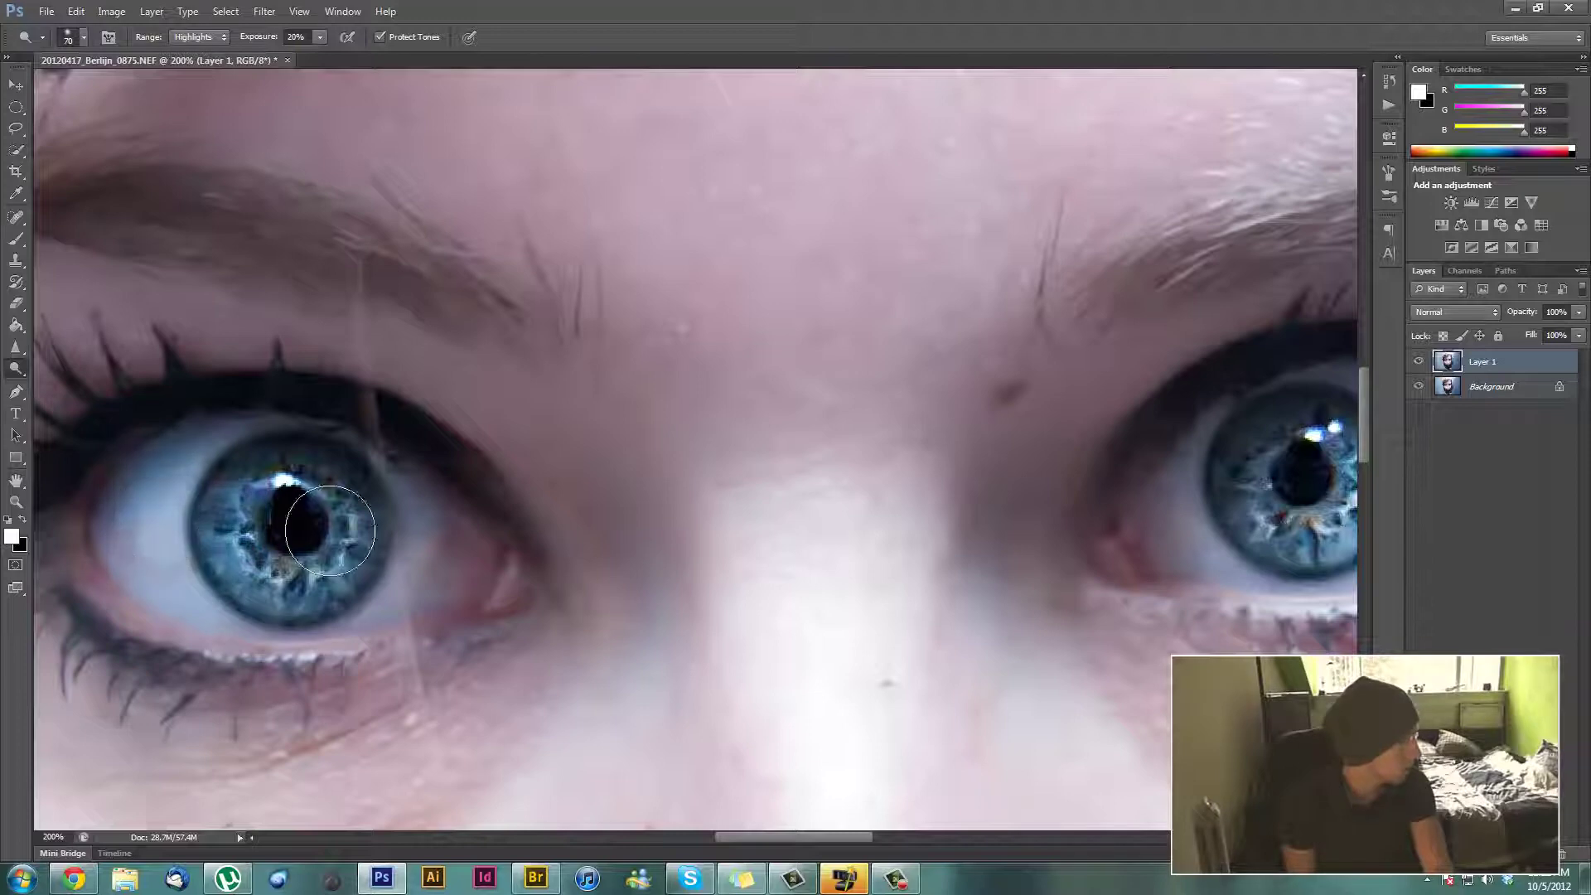
left_click_drag(932, 520, 667, 488)
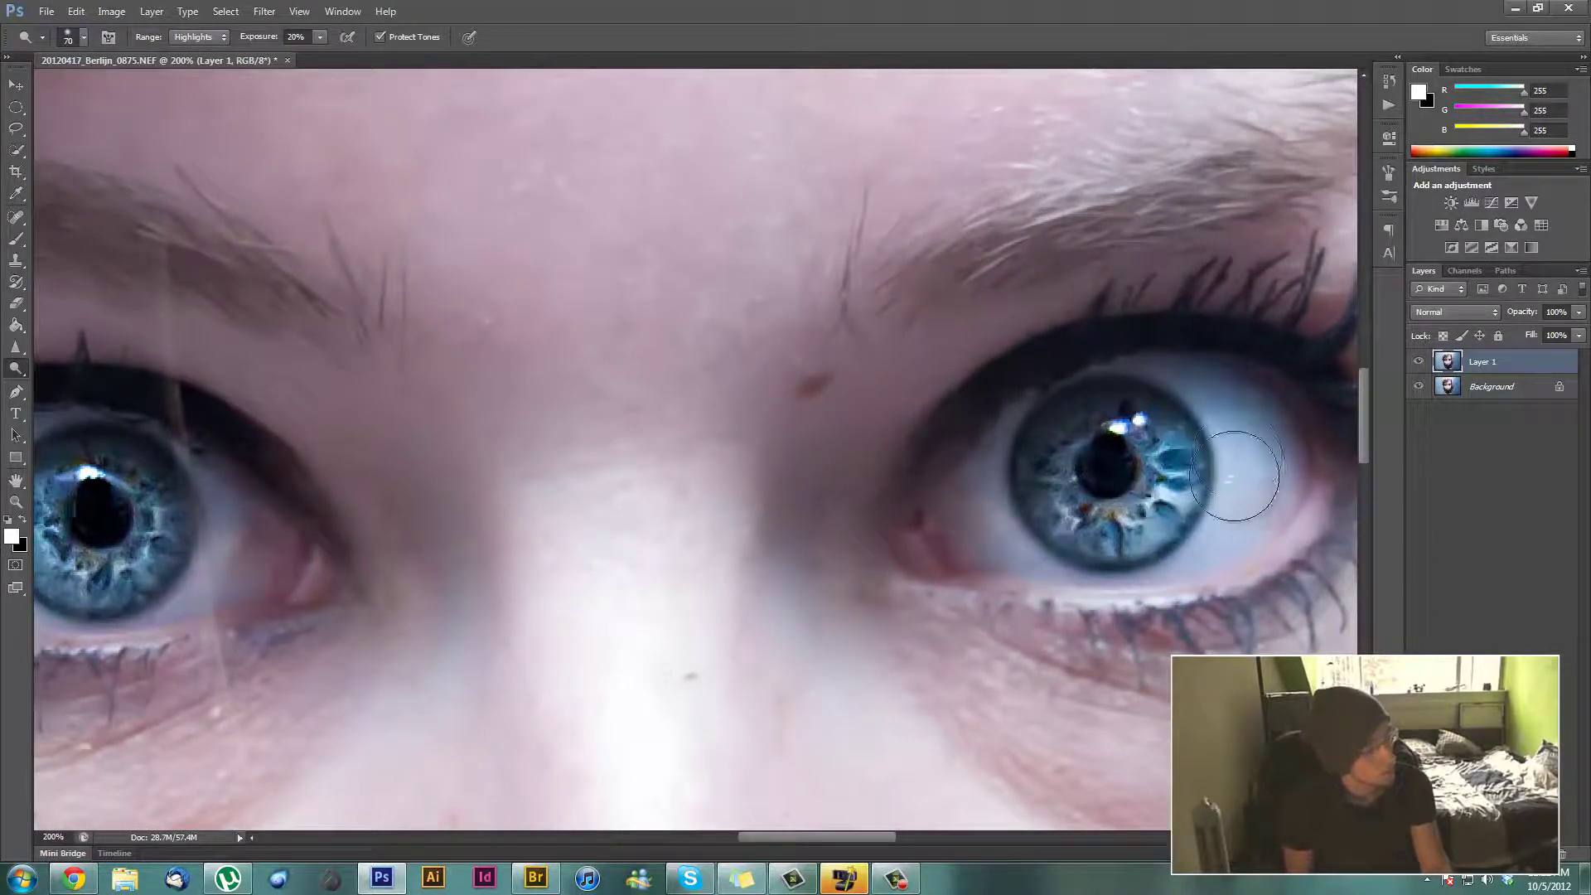
key("ctrl+minus")
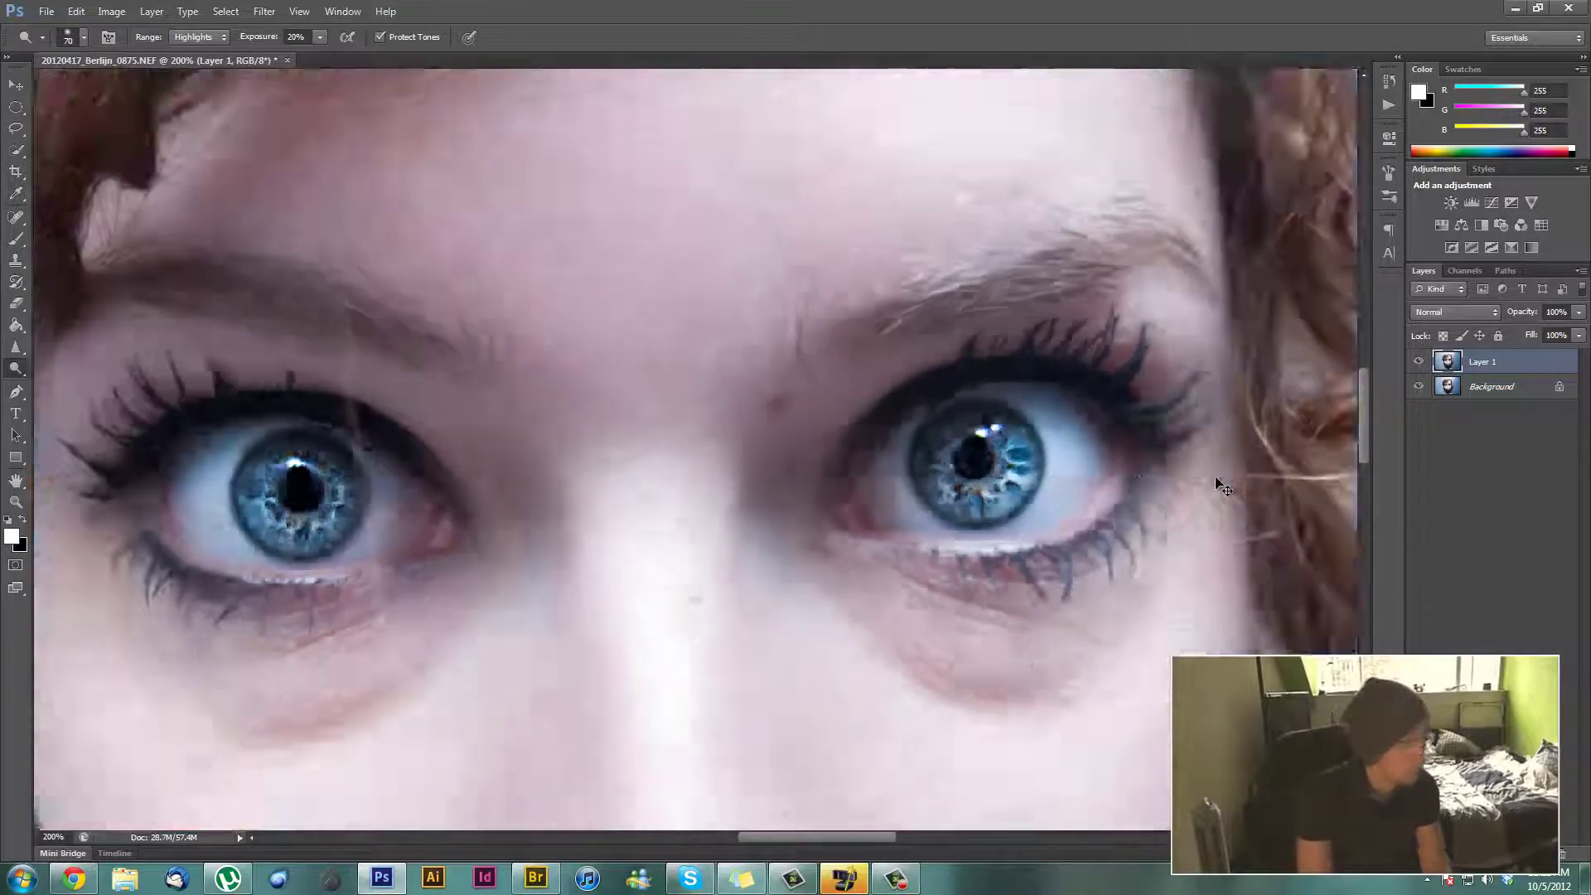
key("ctrl+minus")
key("ctrl+minus")
key("ctrl+minus")
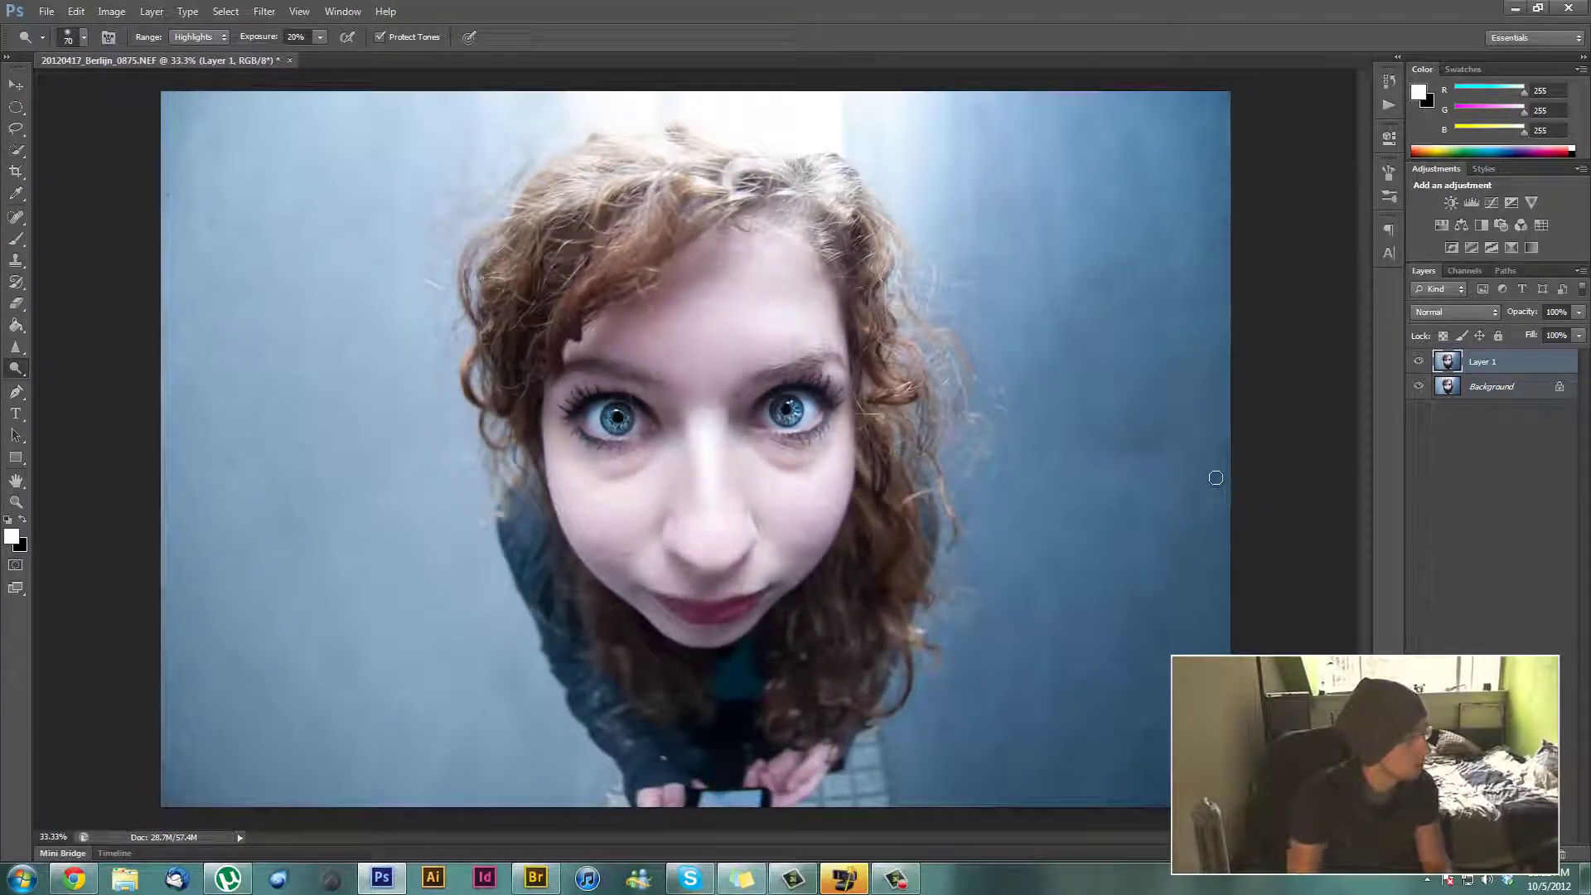
- Compare the photo with and without the retouched Layer 1 by switching its visibility
left_click(1419, 363)
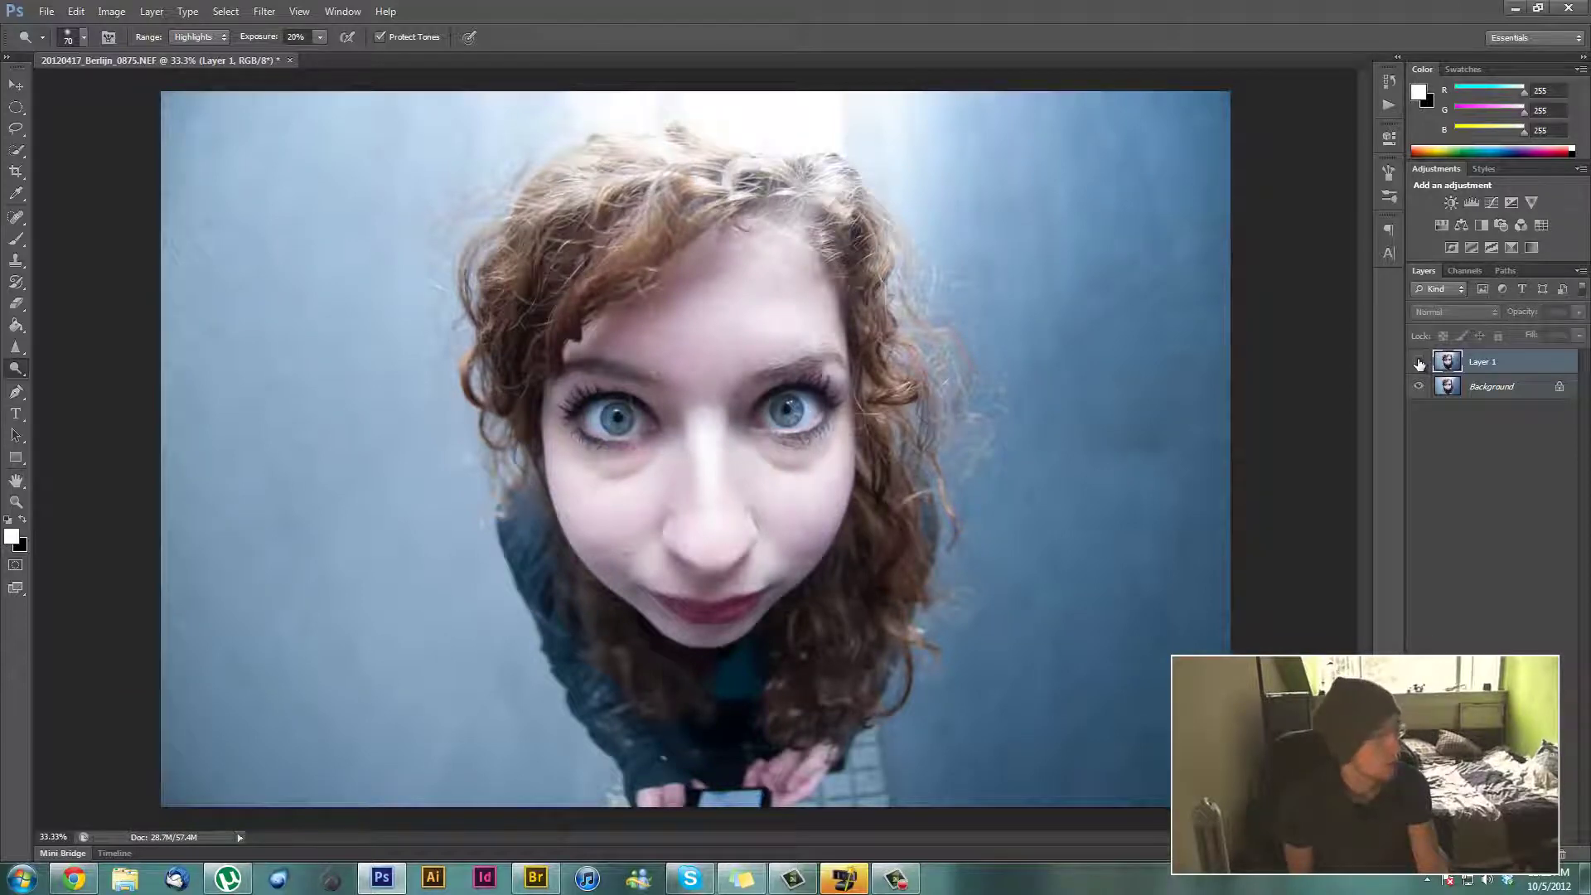
left_click(1419, 362)
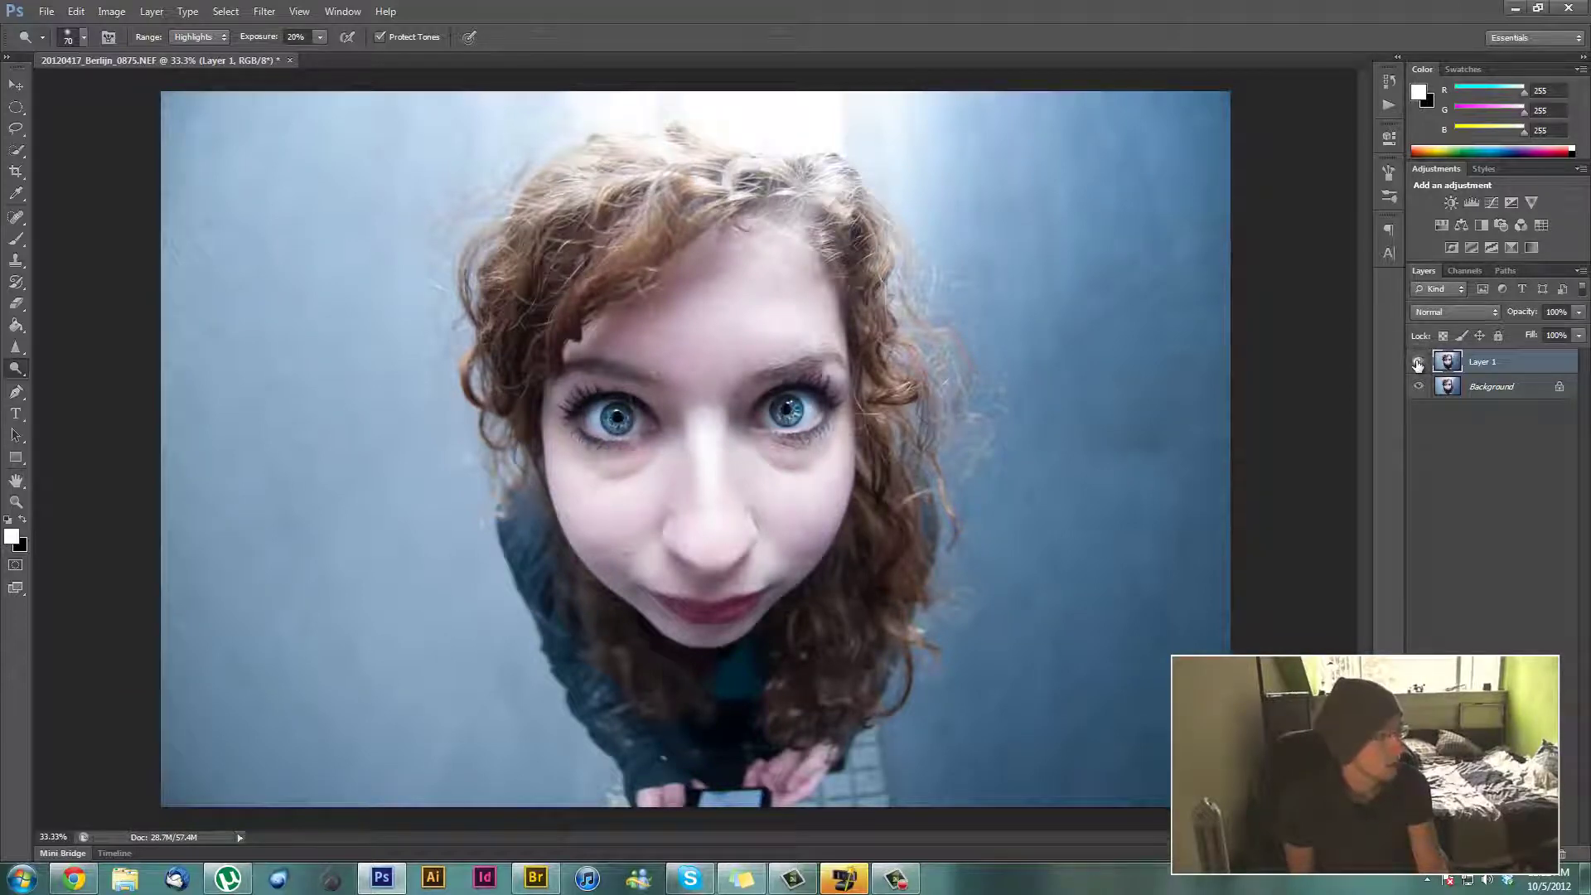
left_click(1418, 363)
left_click(1416, 363)
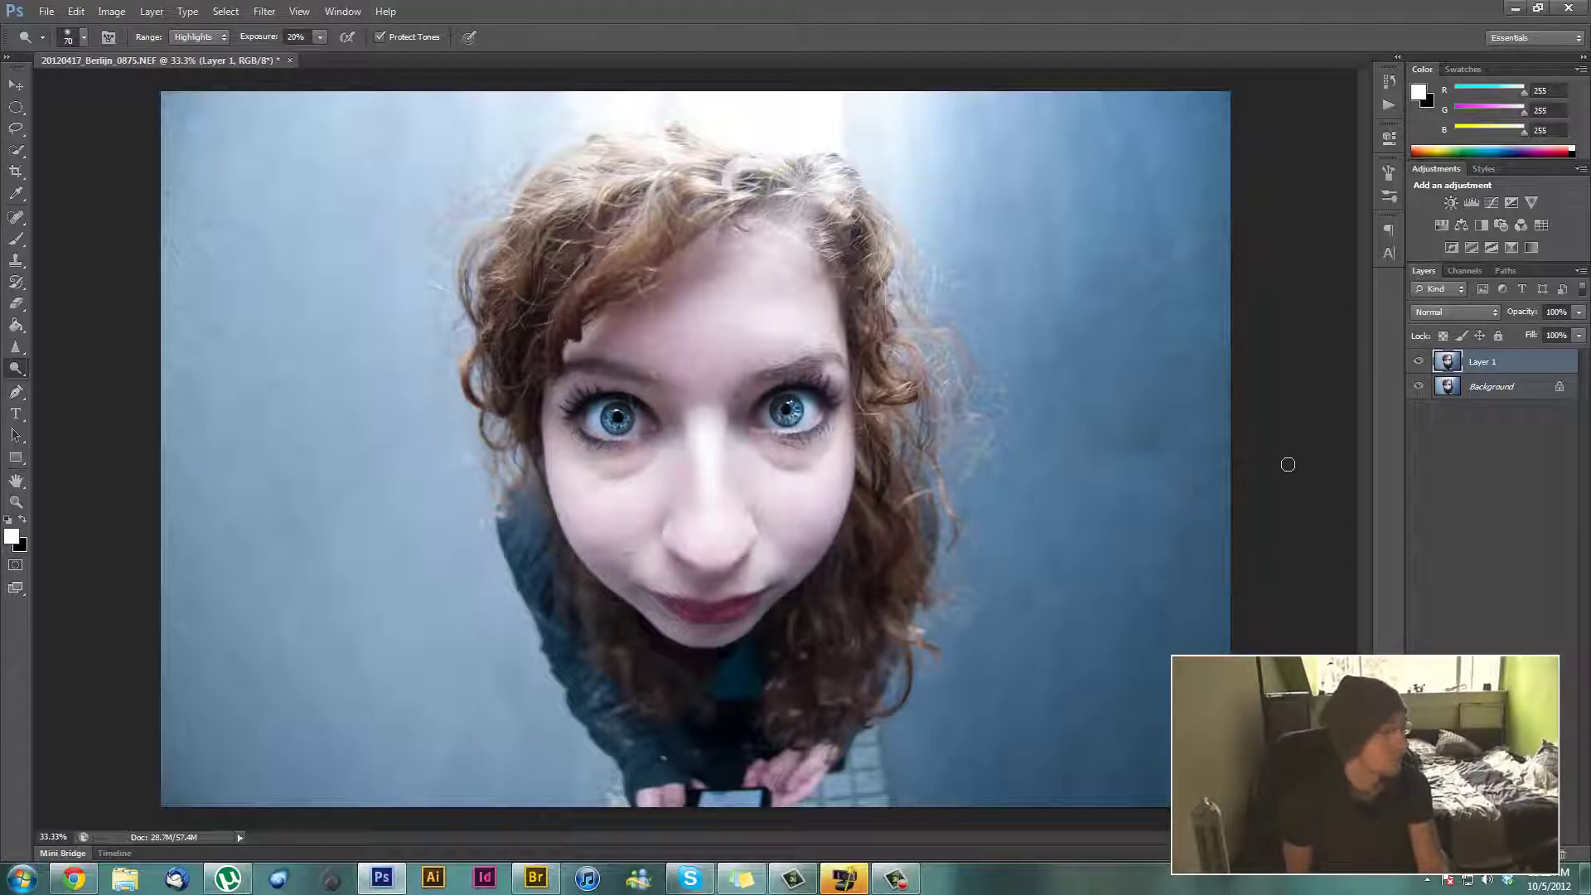
- Hide Layer 1 and duplicate the Background layer
left_click(1419, 363)
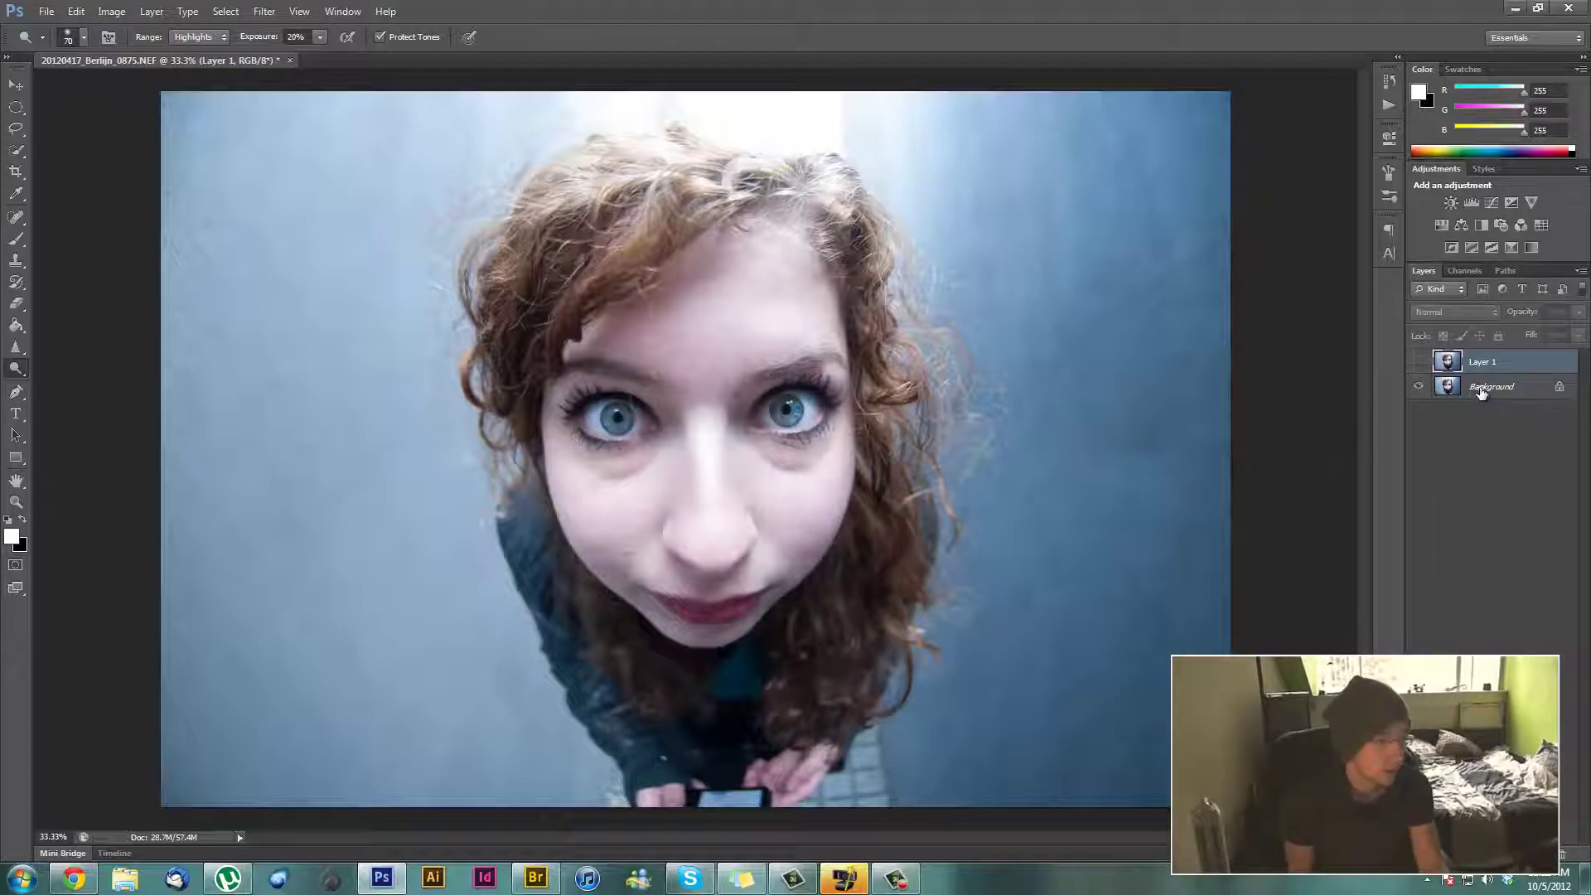
left_click(1481, 390)
key("ctrl+j")
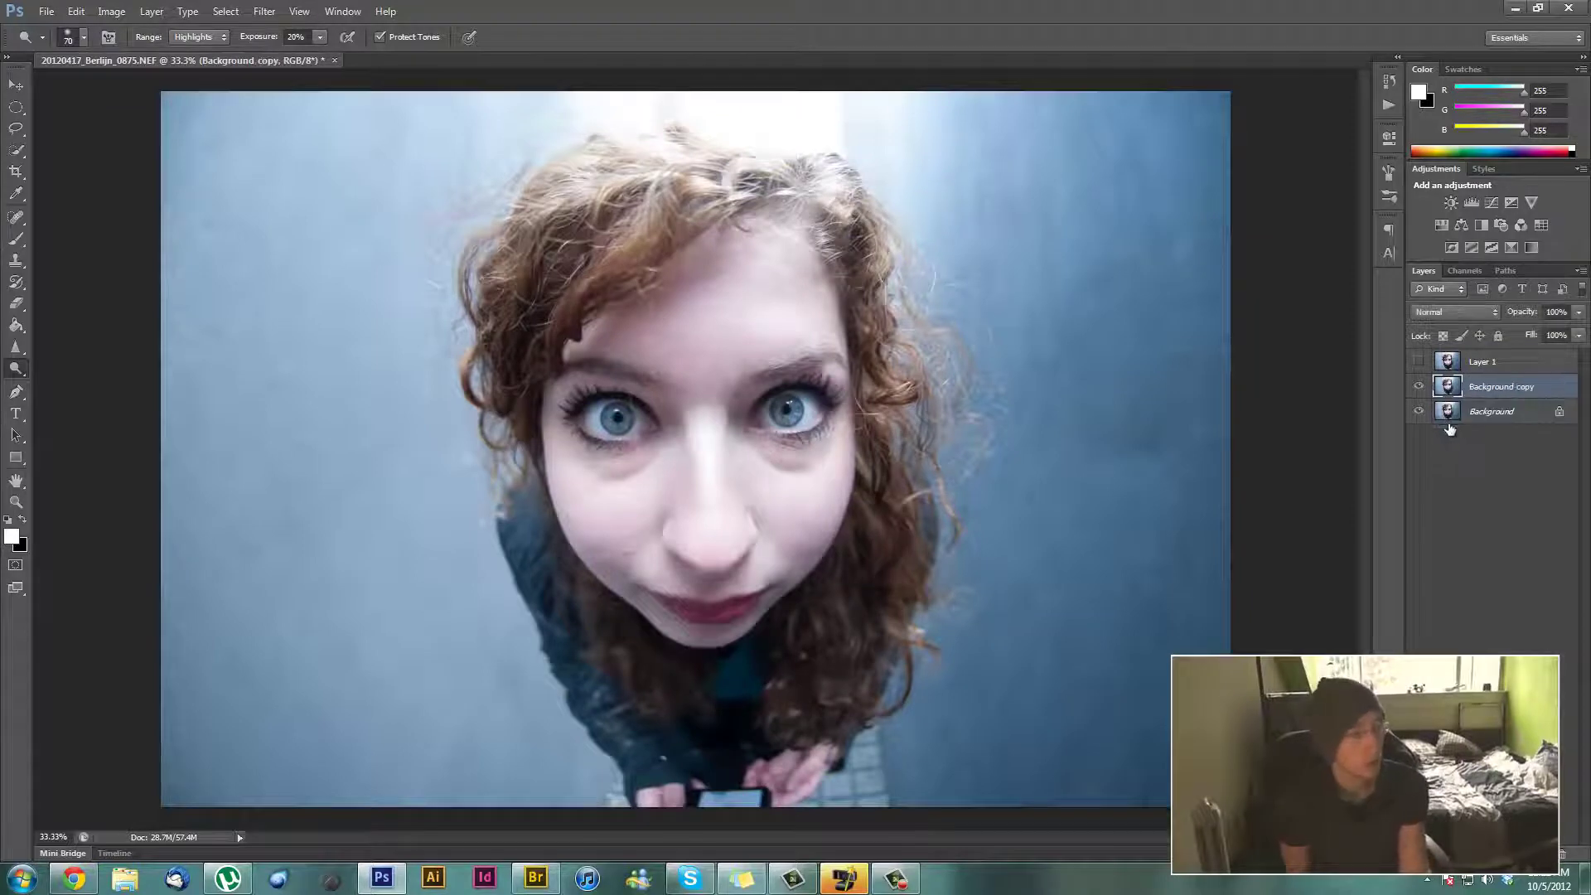
- Start the Alien Skin Exposure 4 filter on the Background copy layer and apply the Neutral preset
left_click(264, 12)
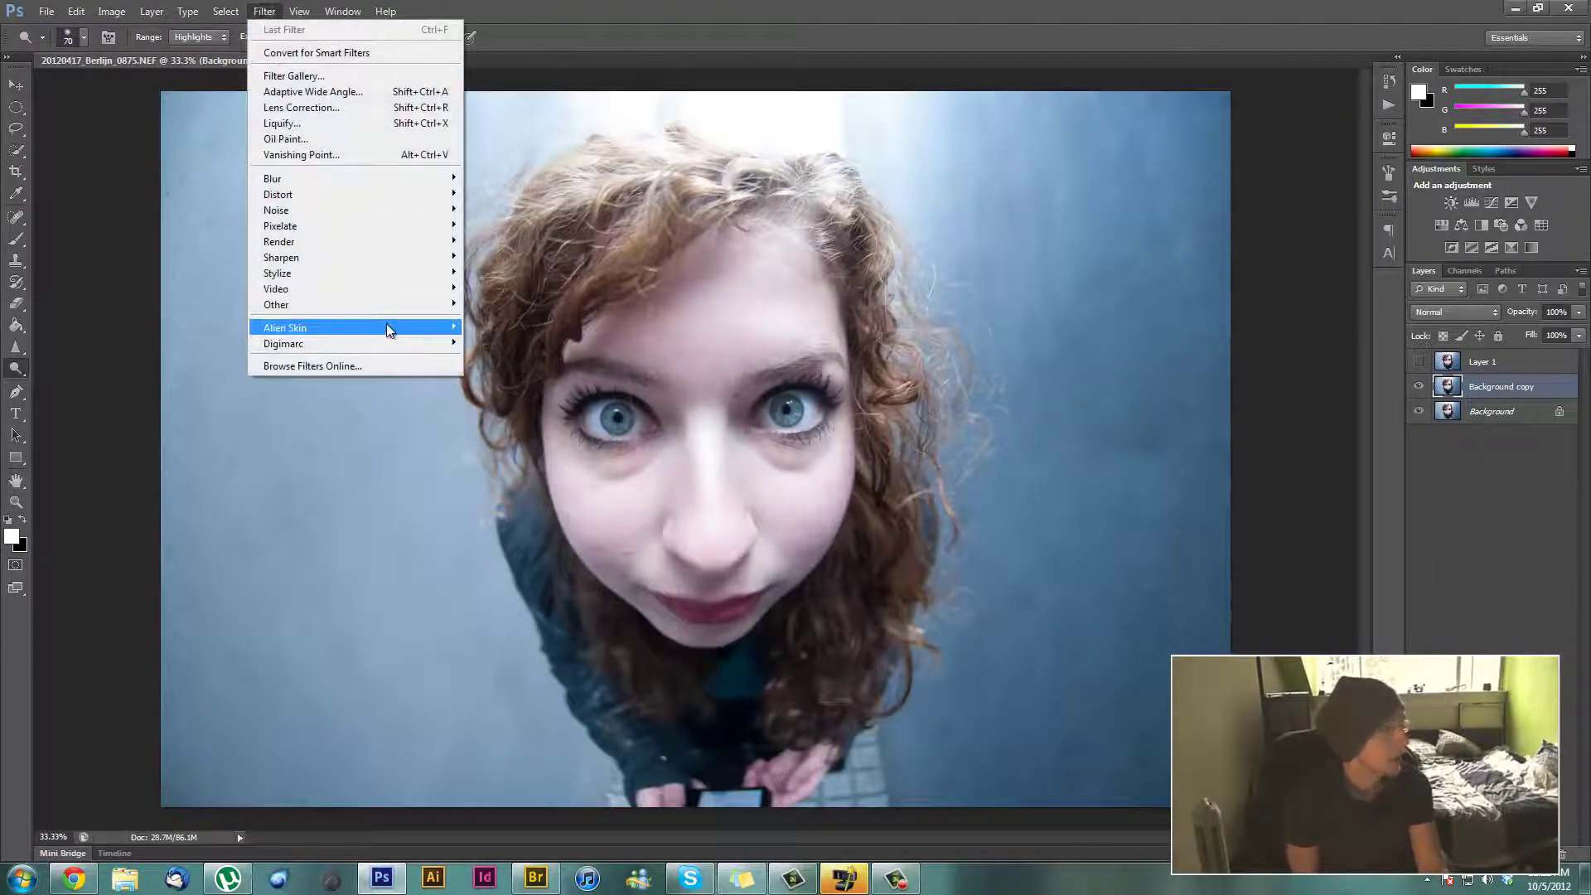
mouse_move(388, 326)
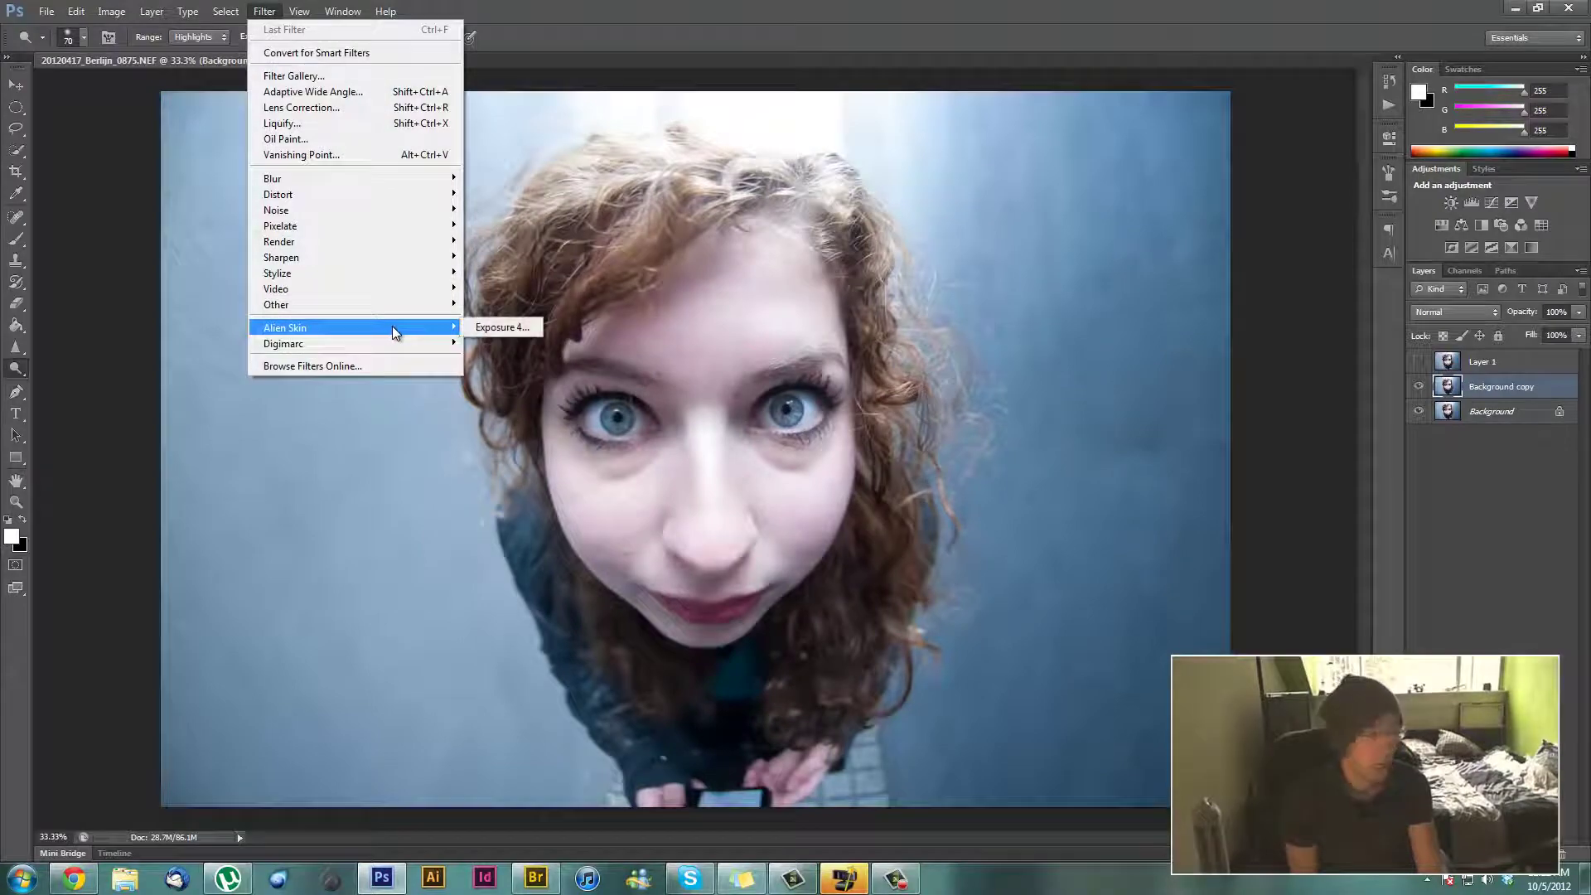
left_click(503, 327)
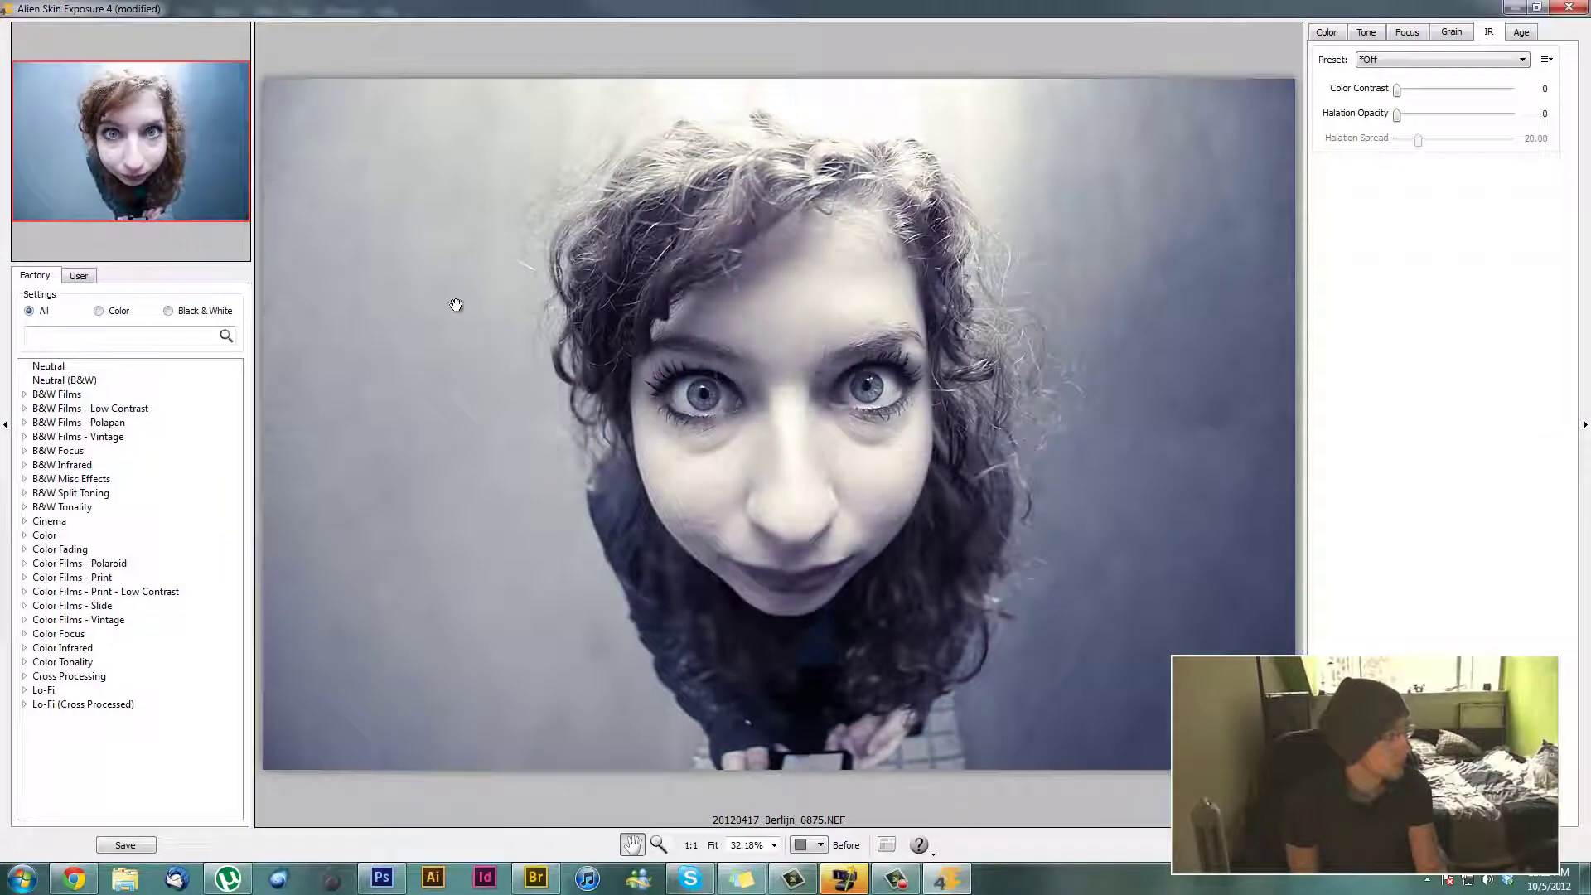
left_click(56, 369)
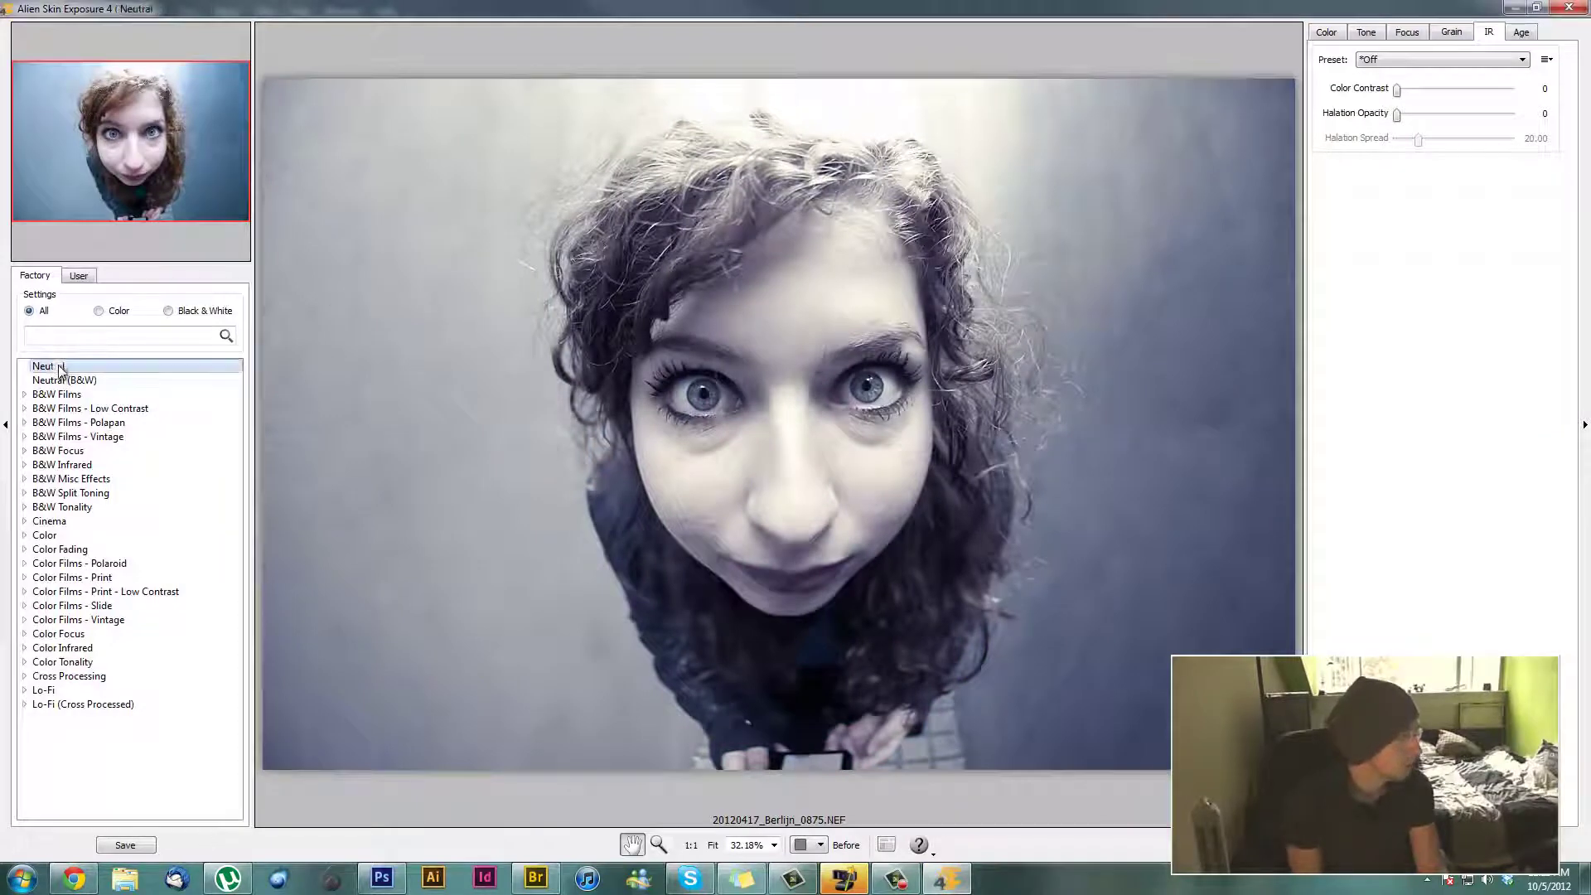
- Set the orange color filter's density to 16, and try a higher Reds saturation before resetting it
left_click(1328, 33)
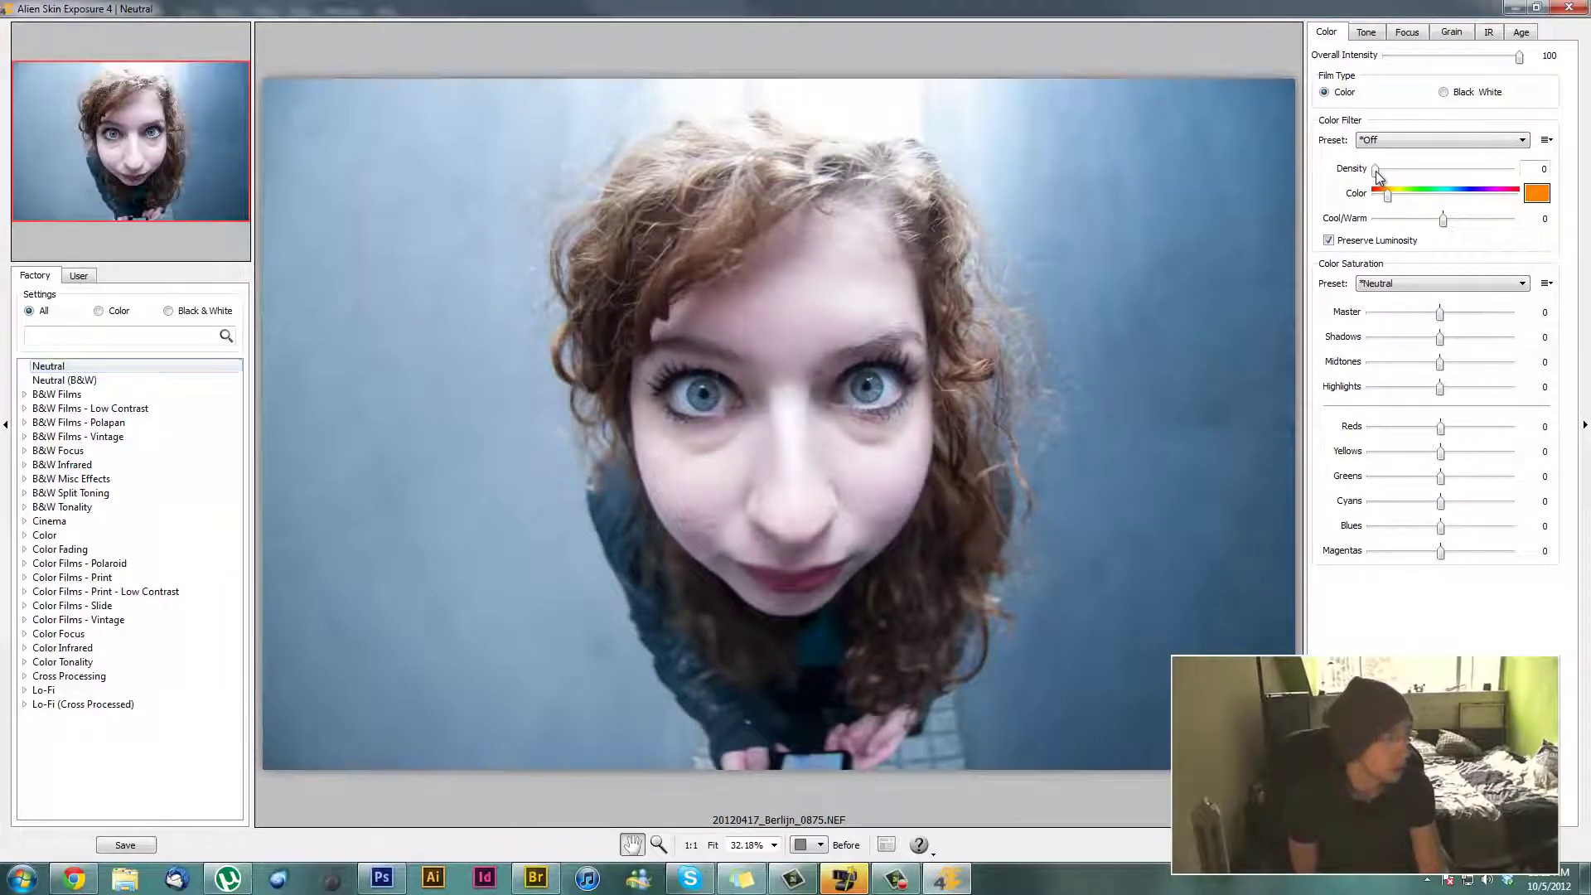
left_click_drag(1378, 175, 1399, 177)
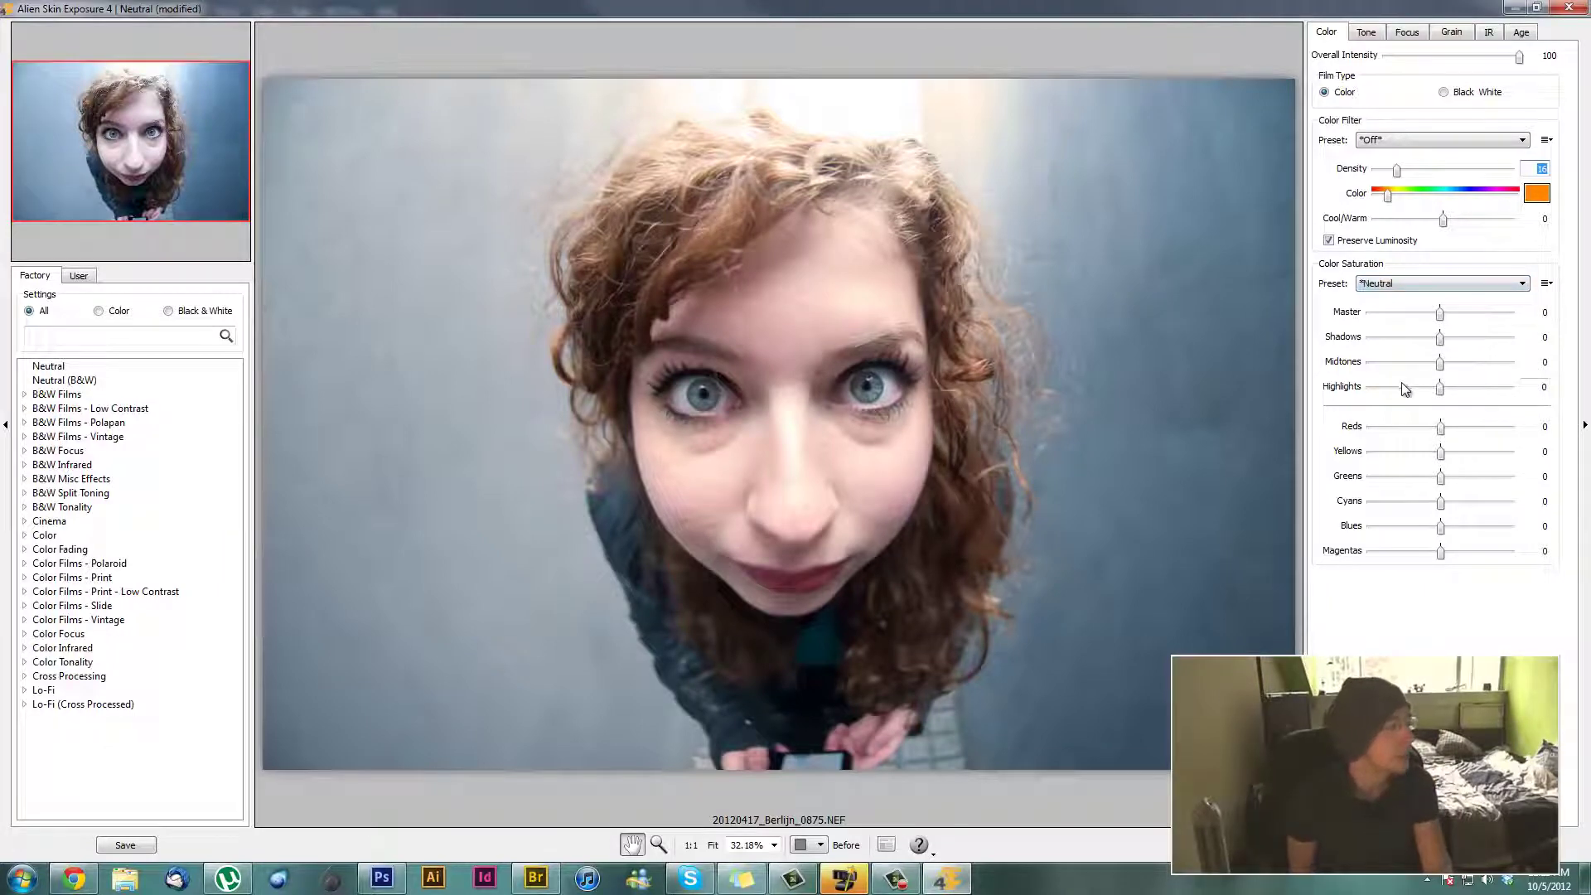
left_click_drag(1443, 430, 1456, 432)
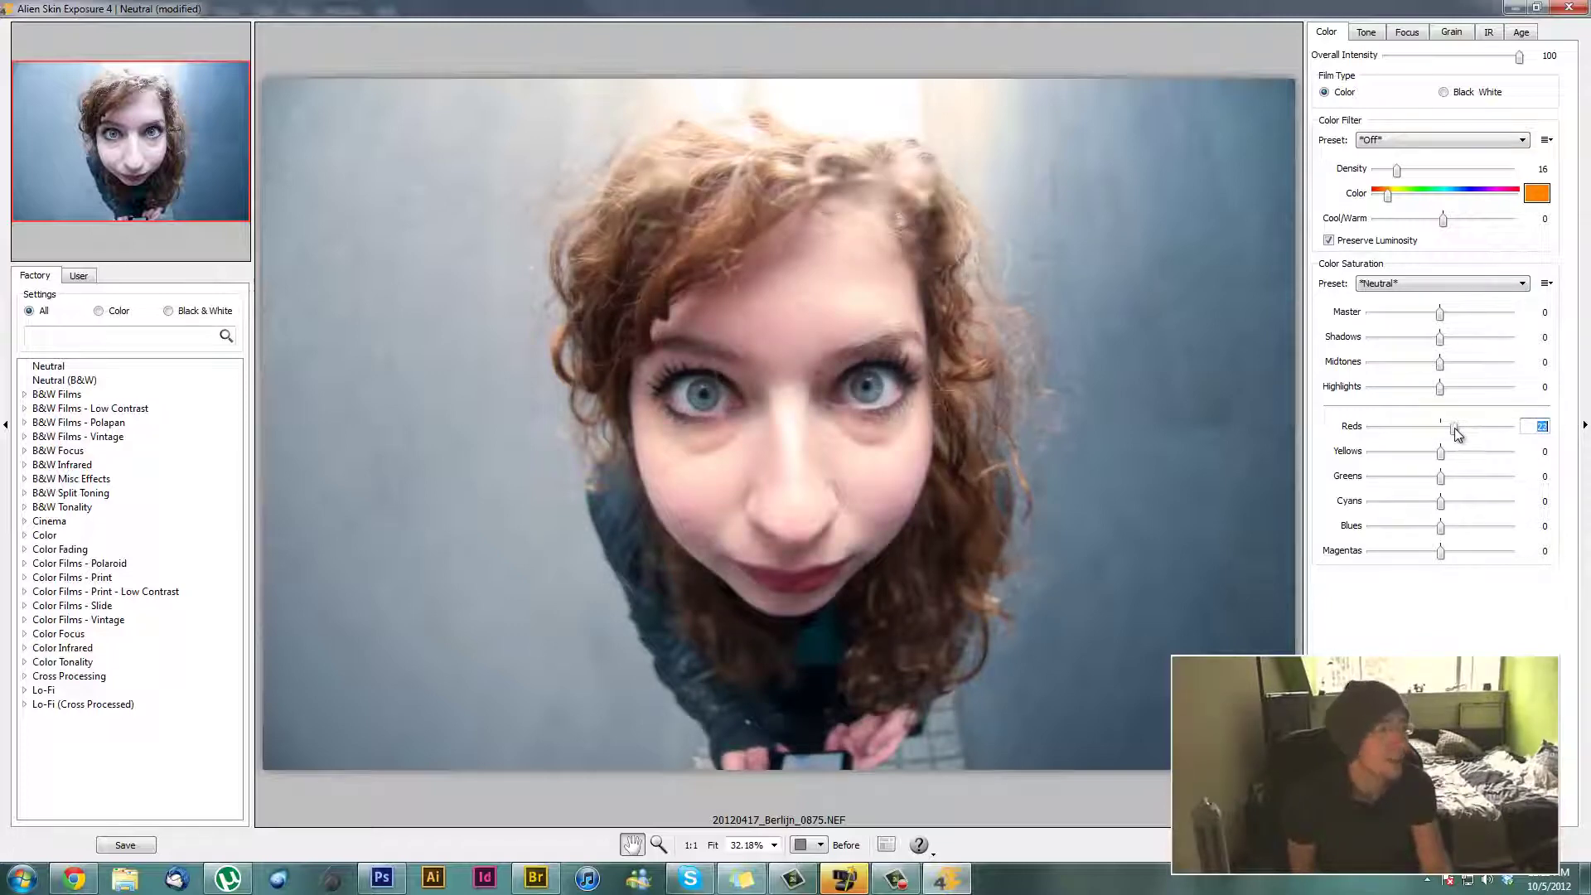
double_click(1457, 428)
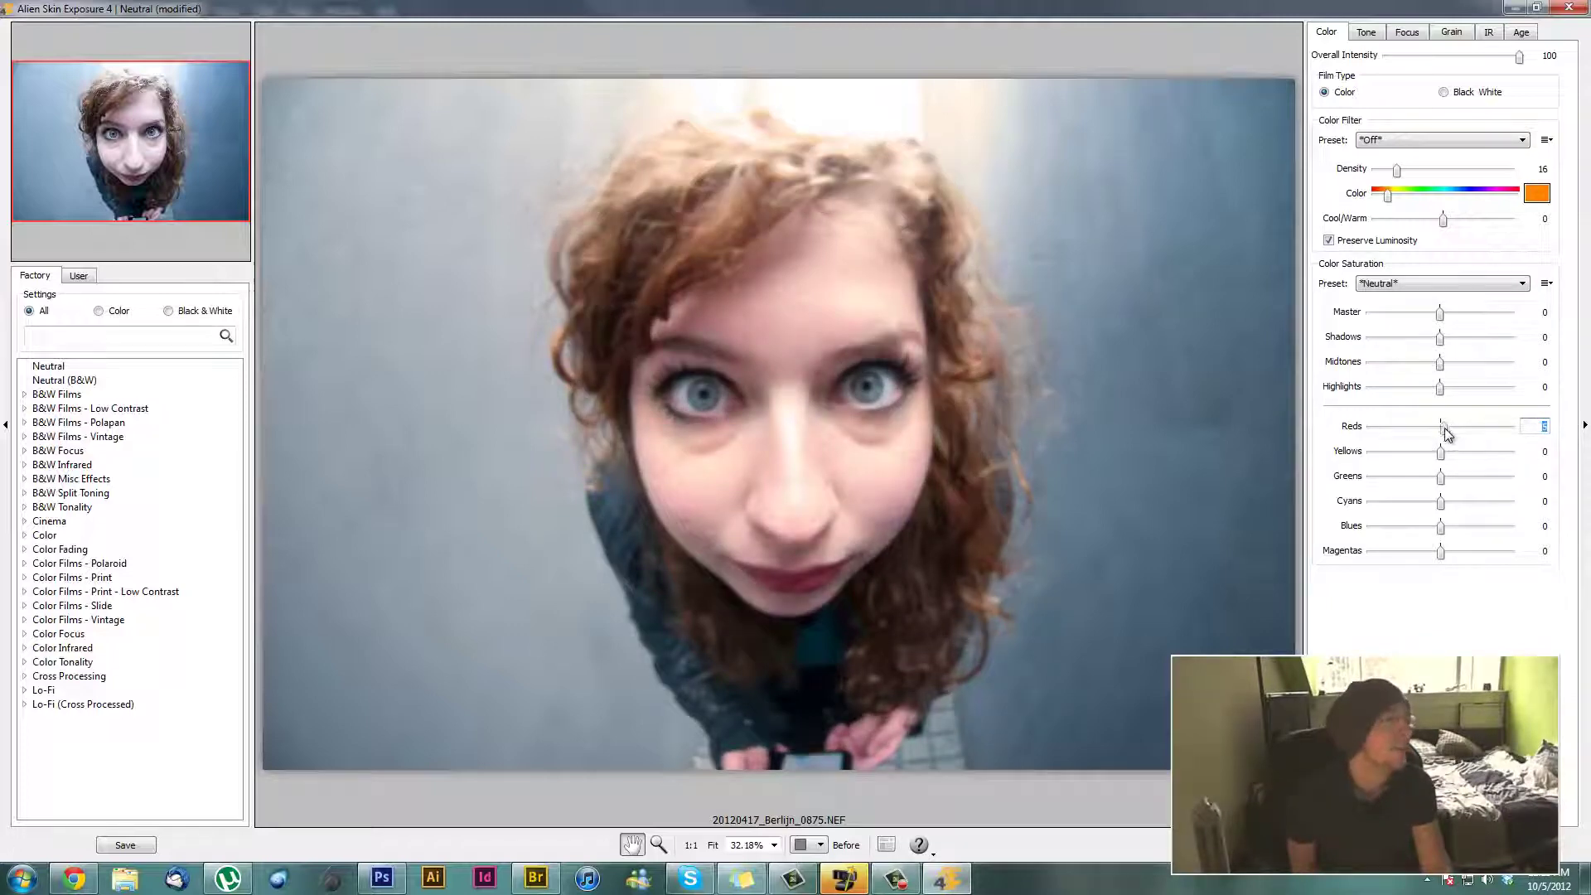
- Split-tone the photo with yellow Color 1 at strength 17 and dark blue Color 2 at strength about 60
left_click(1368, 33)
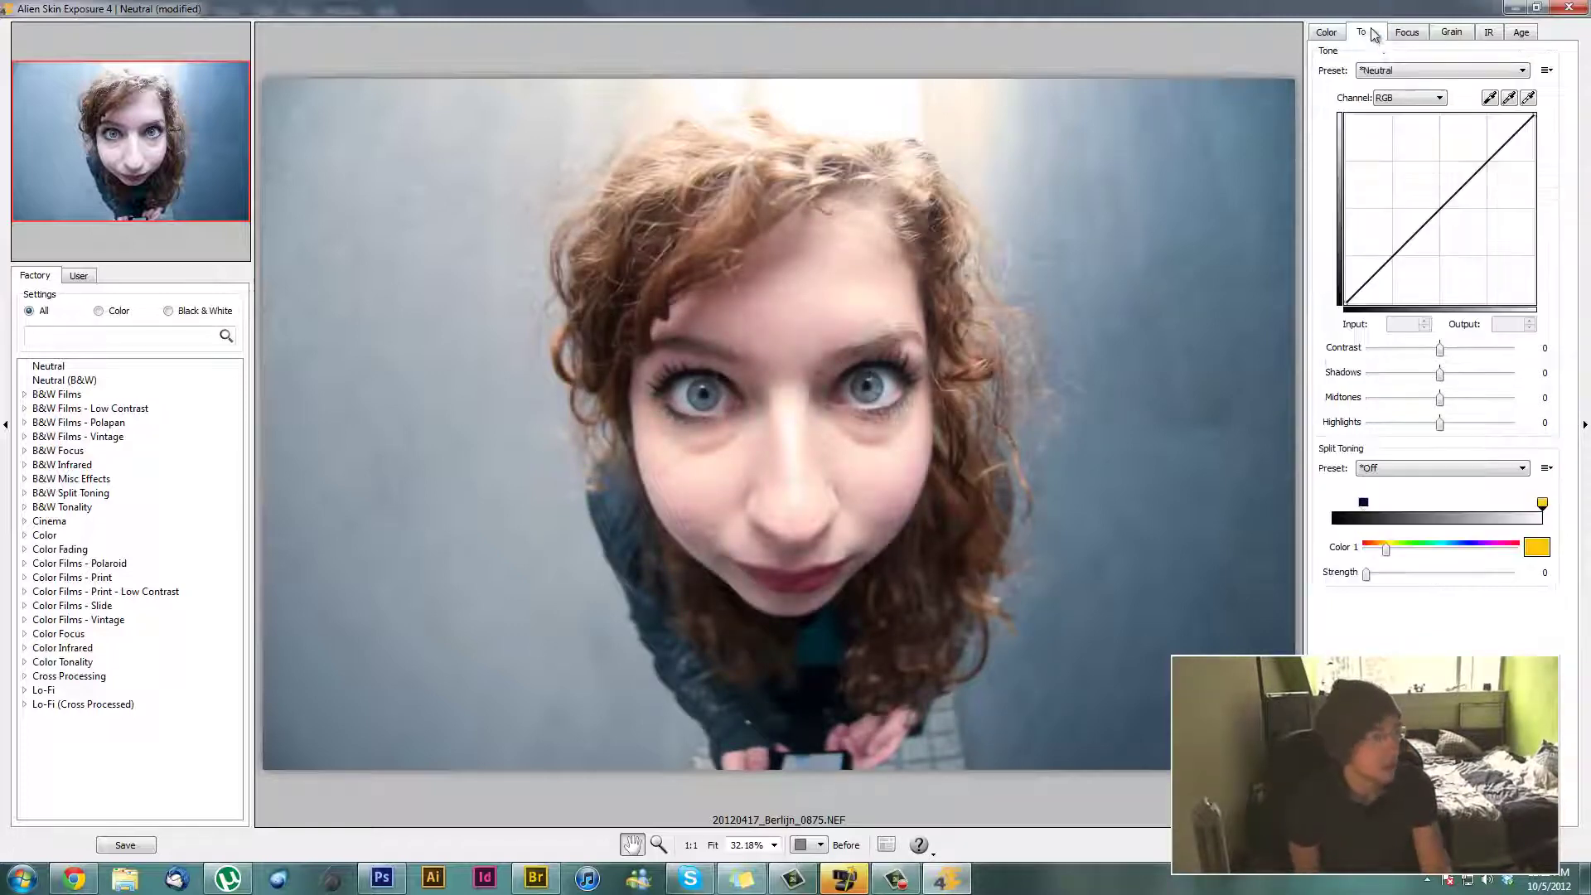
left_click(1367, 576)
left_click_drag(1388, 574, 1391, 574)
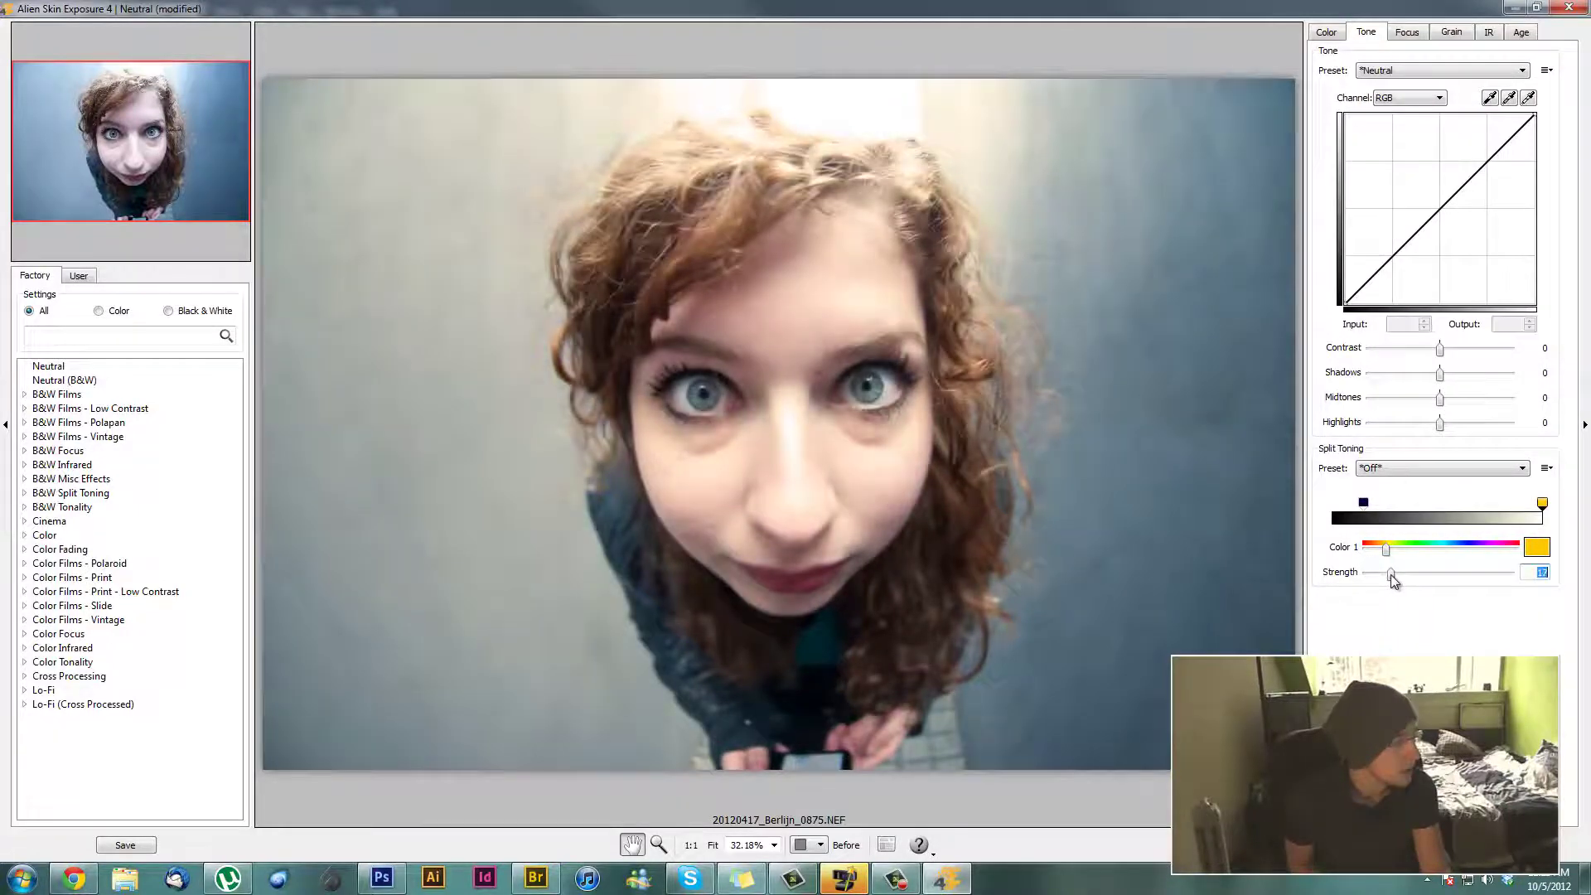
left_click(1364, 503)
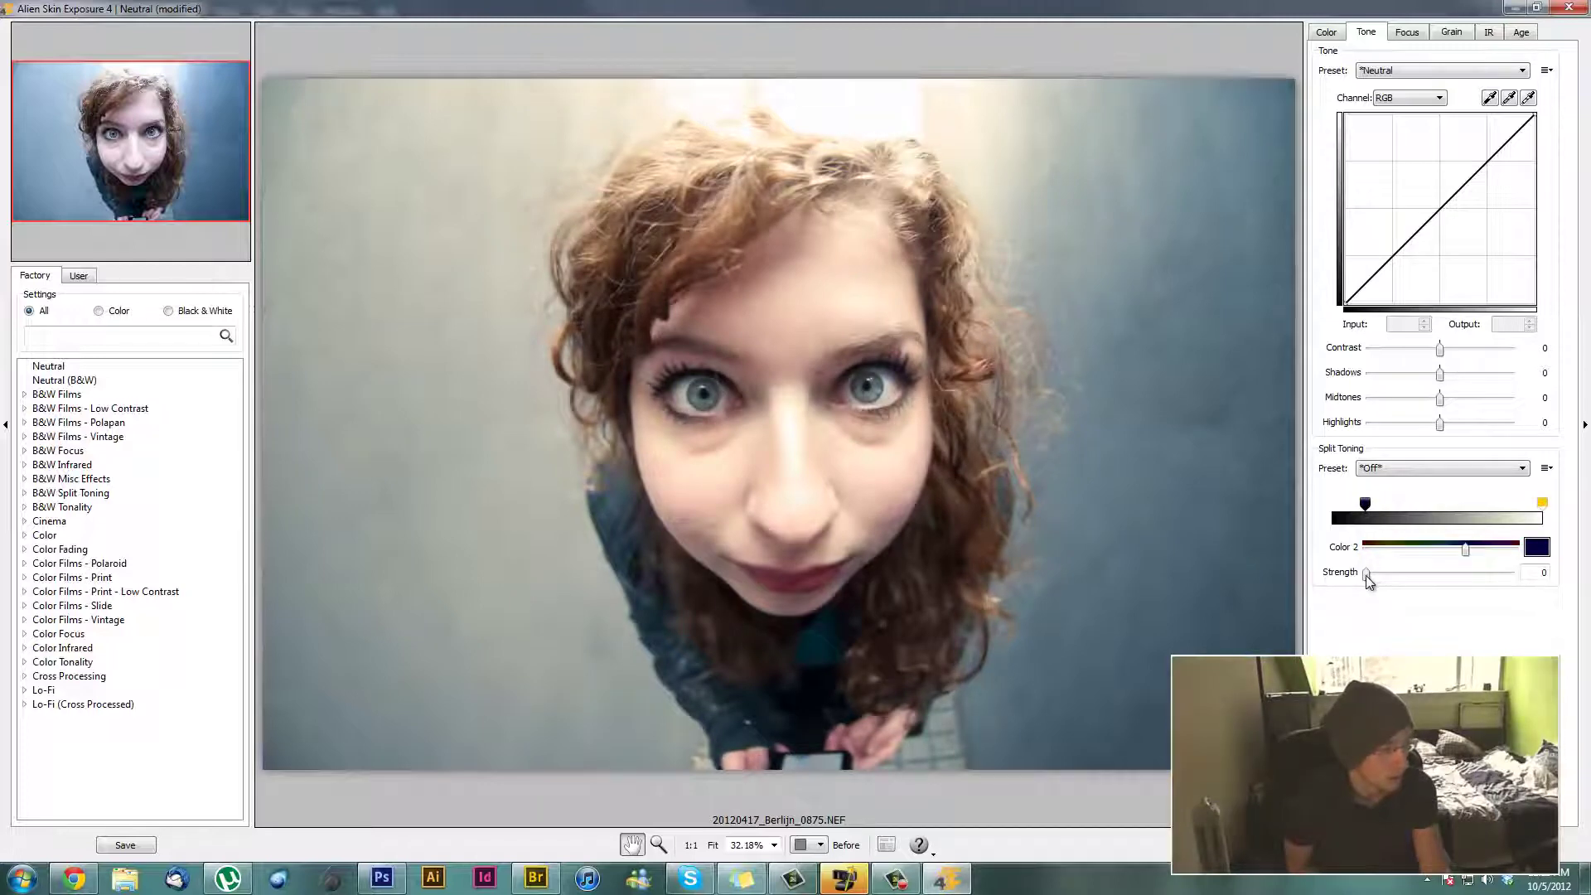
left_click_drag(1366, 575, 1456, 572)
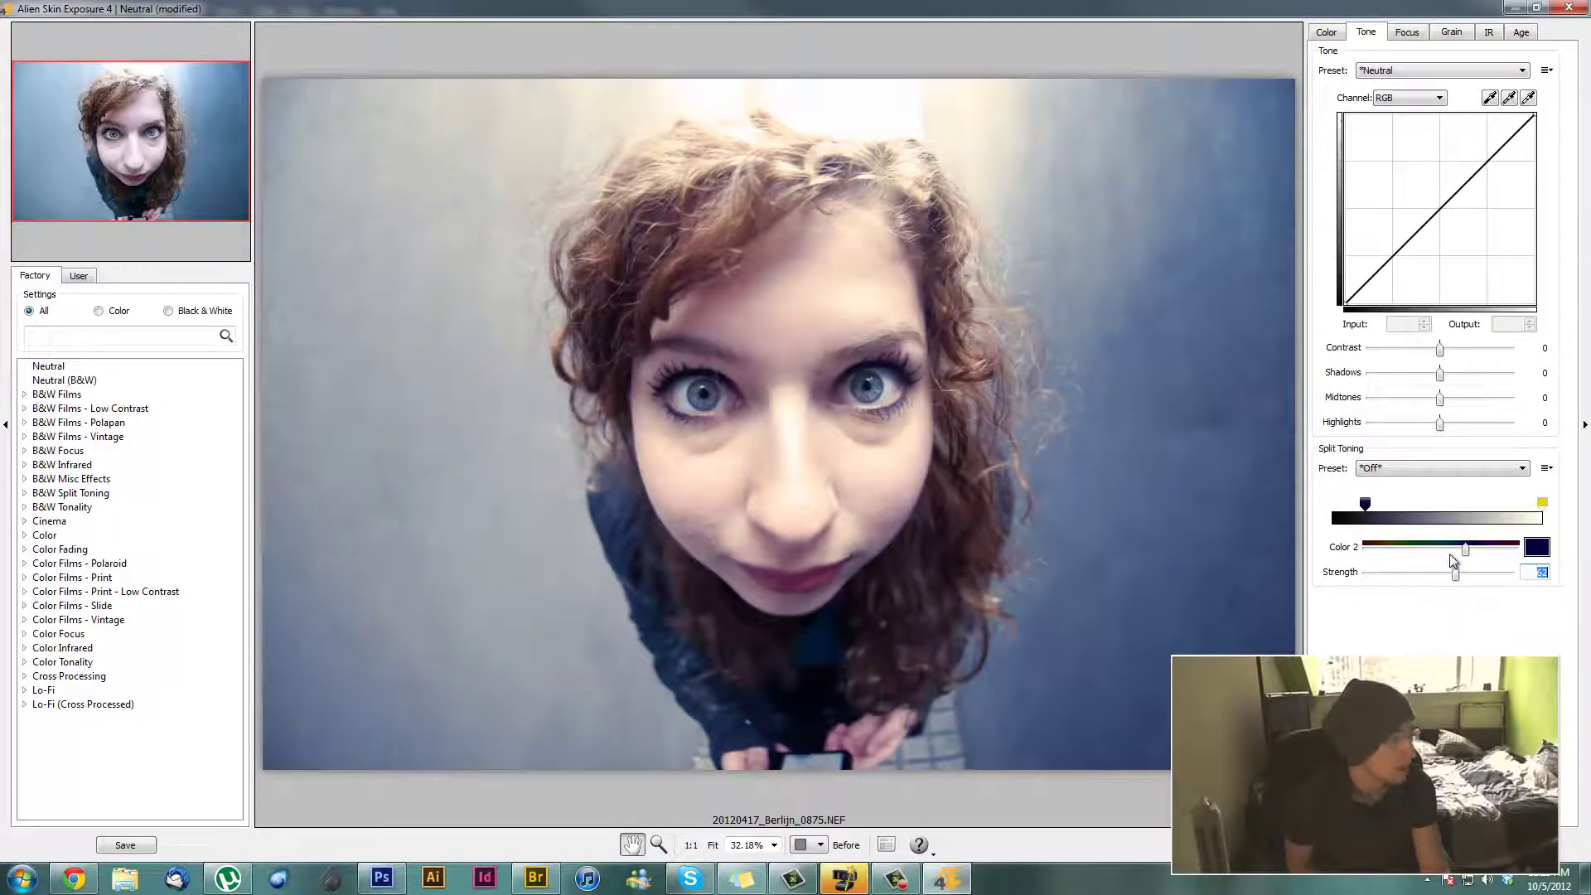
- Sharpen the photo with an amount of 68.20
left_click(1408, 38)
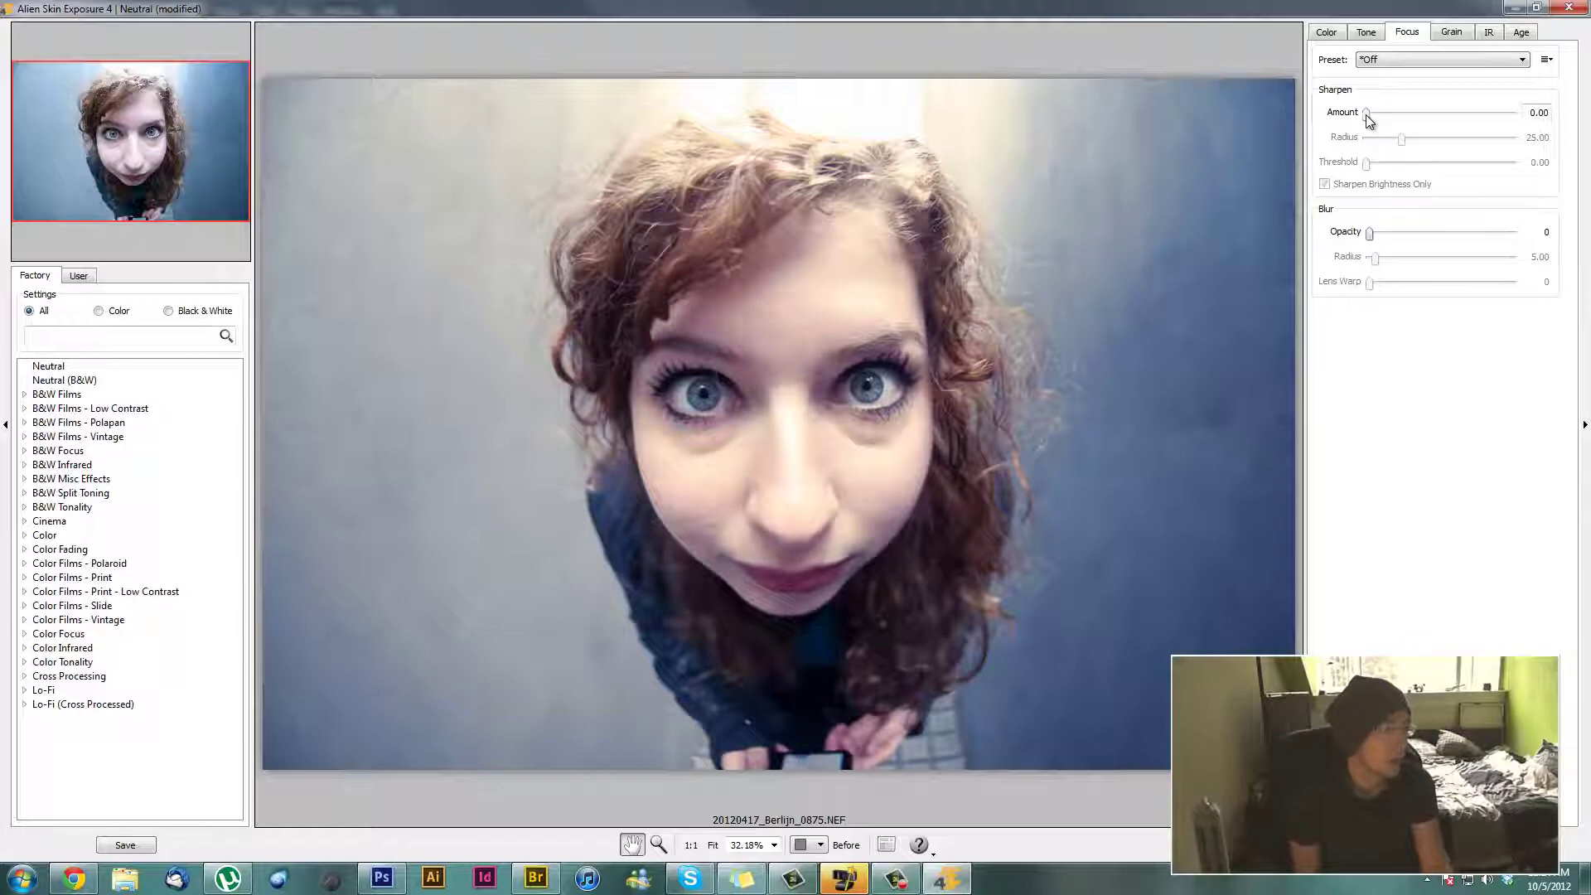
left_click_drag(1366, 114, 1427, 120)
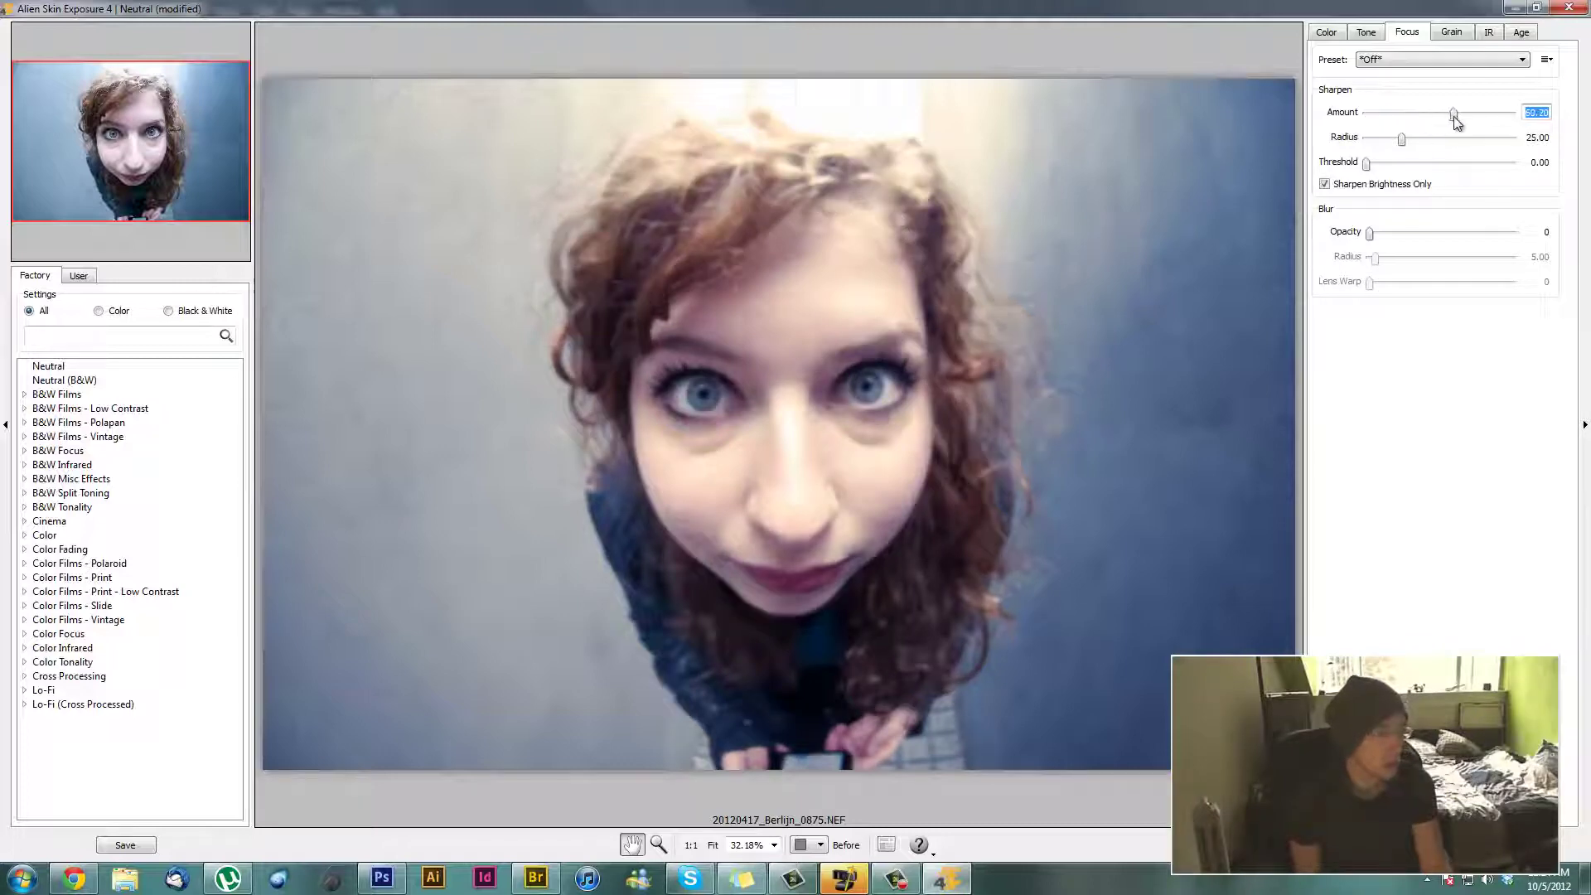
left_click_drag(1465, 117, 1466, 118)
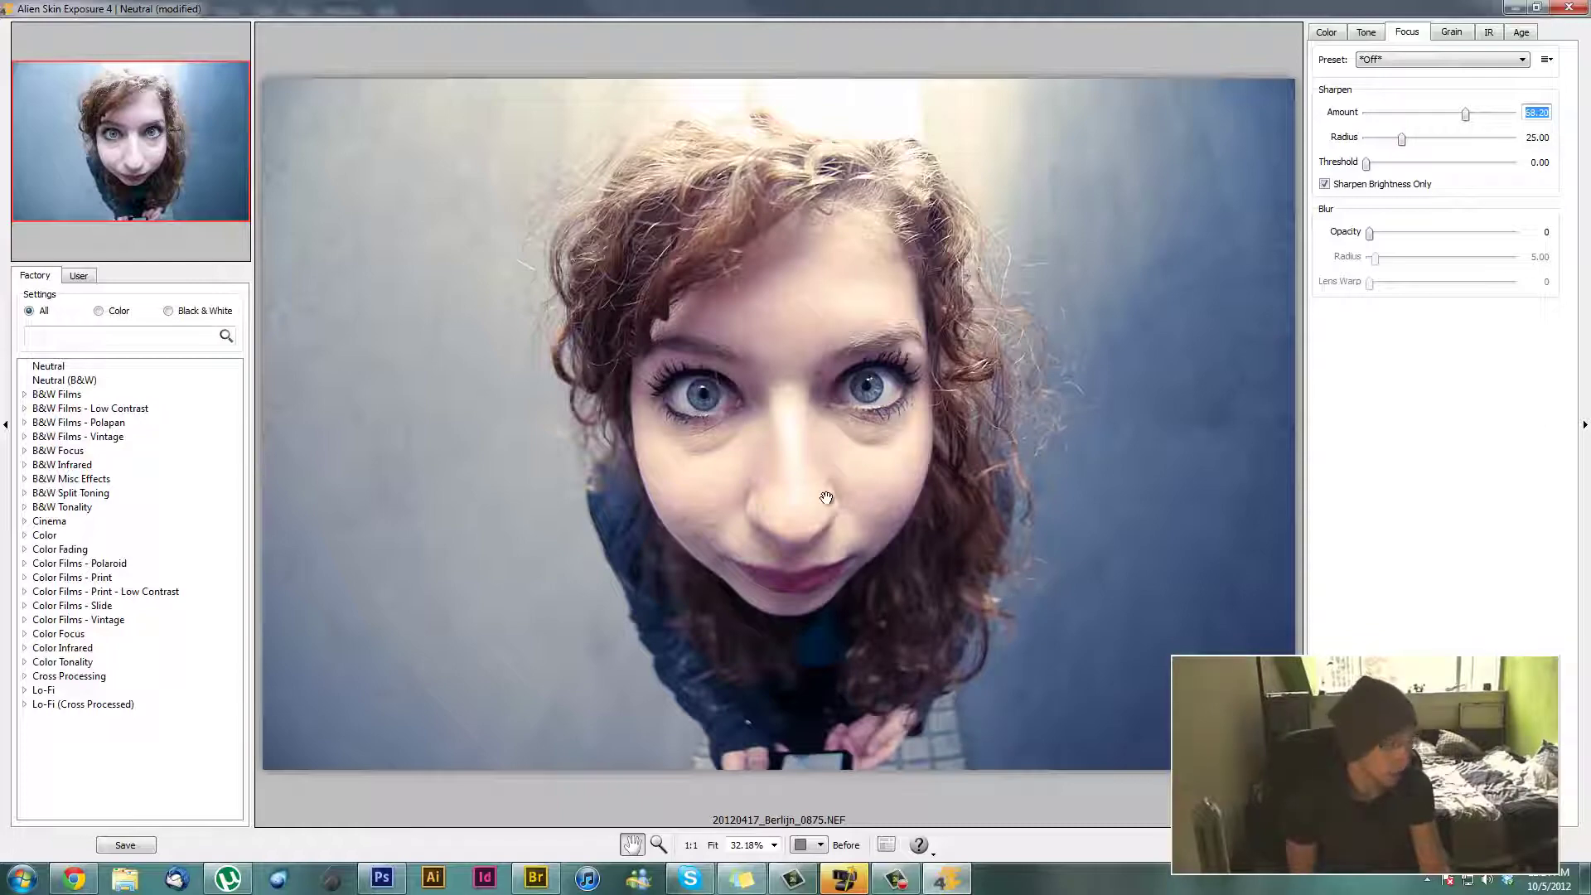
- Try sharpening radii of about 70, 100 and 15, judging the effect up close and on the whole photo
scroll(826, 498, "up", 3)
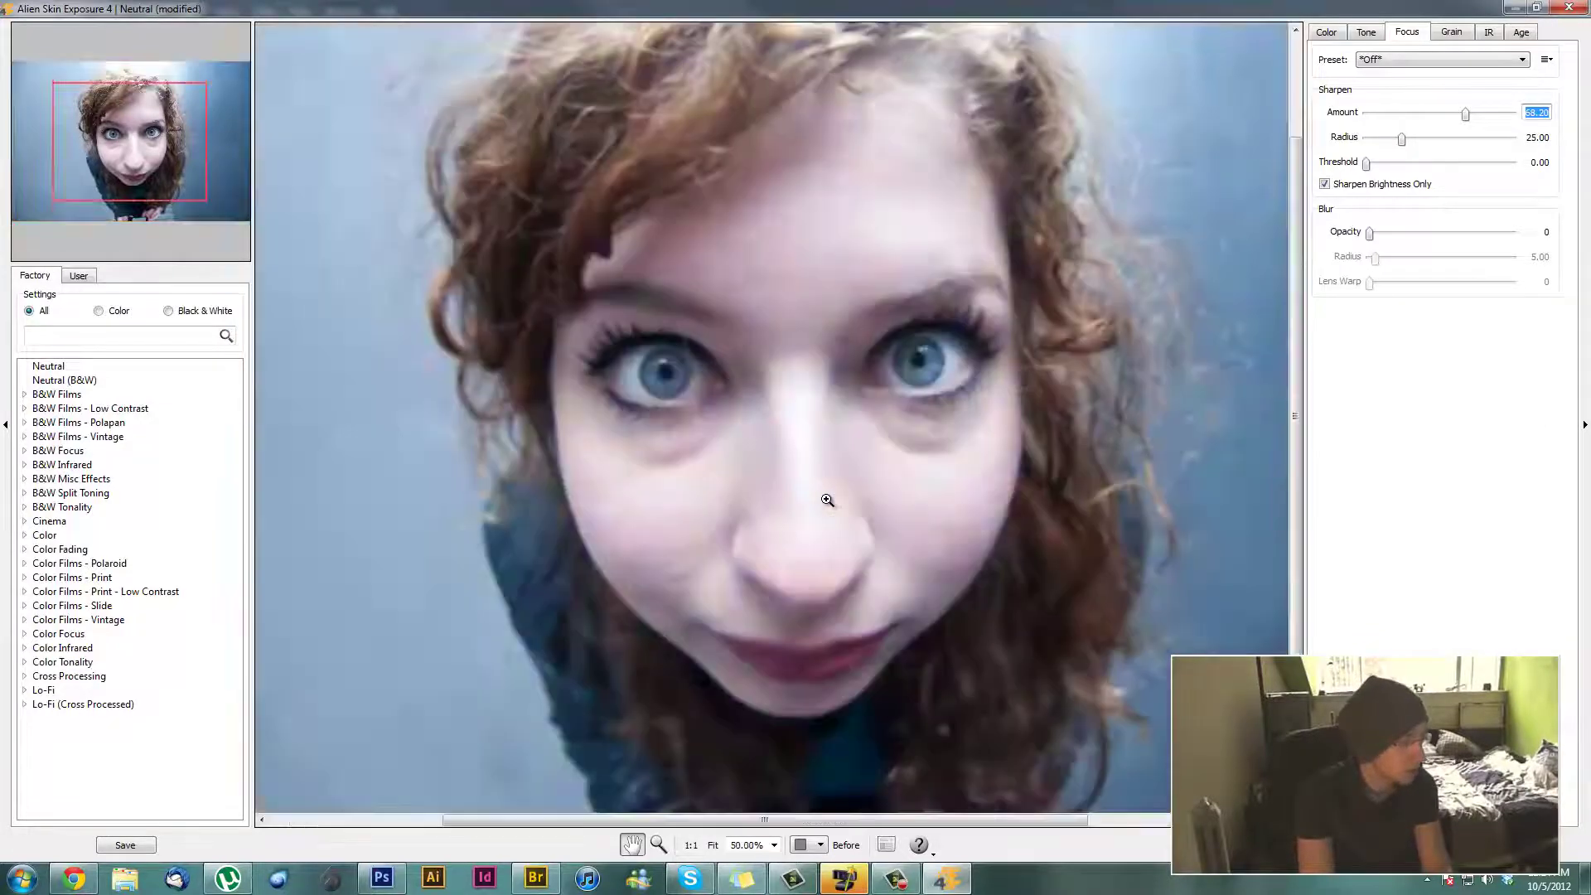
scroll(826, 500, "up", 3)
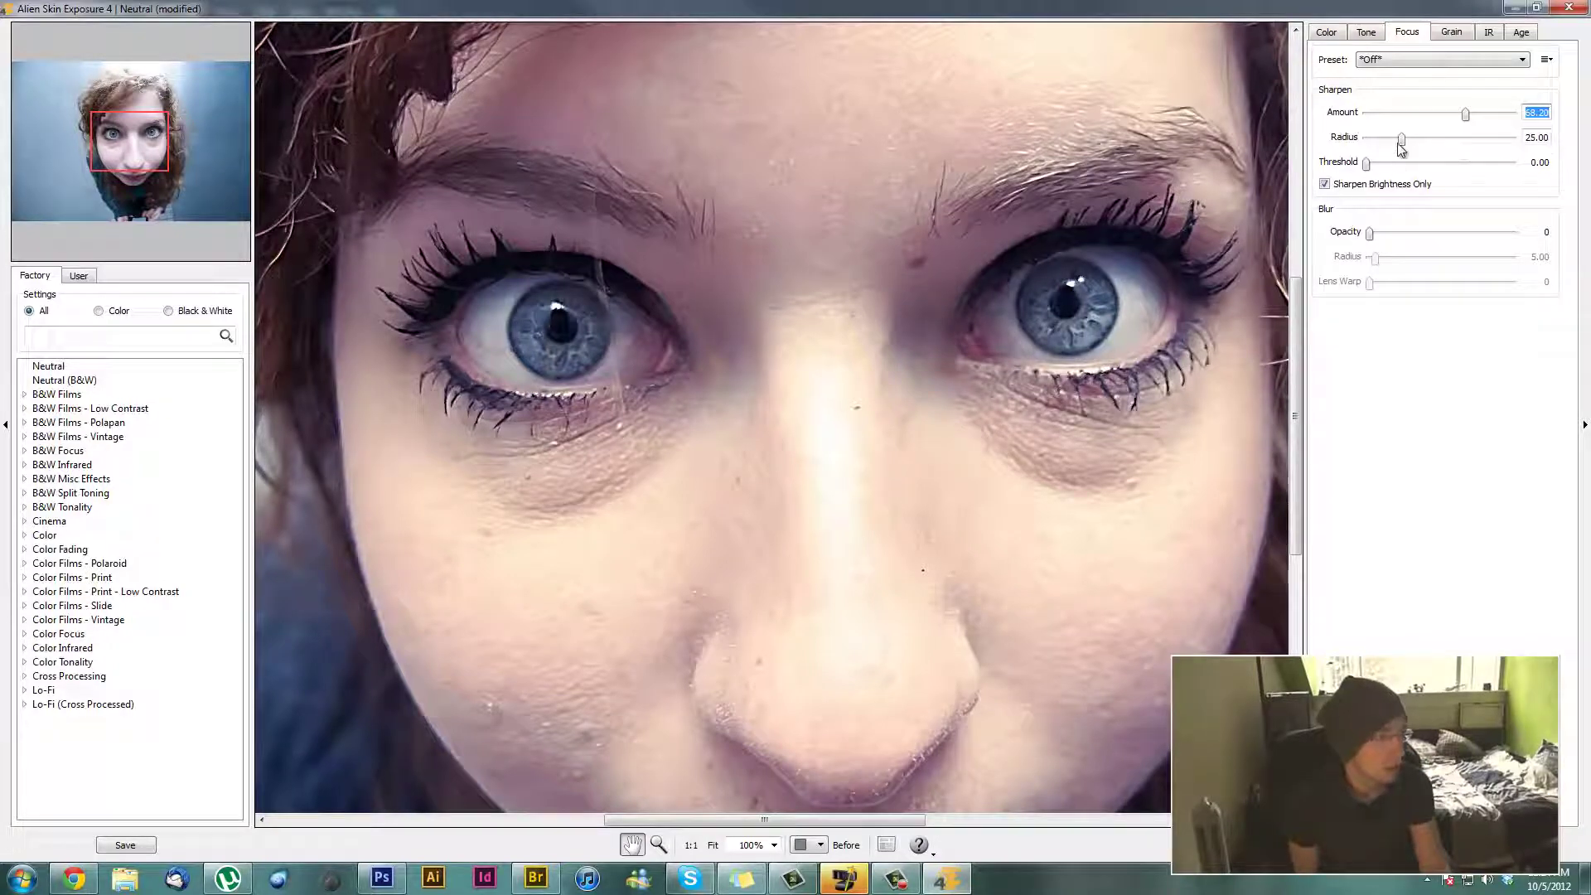
left_click_drag(1400, 139, 1470, 138)
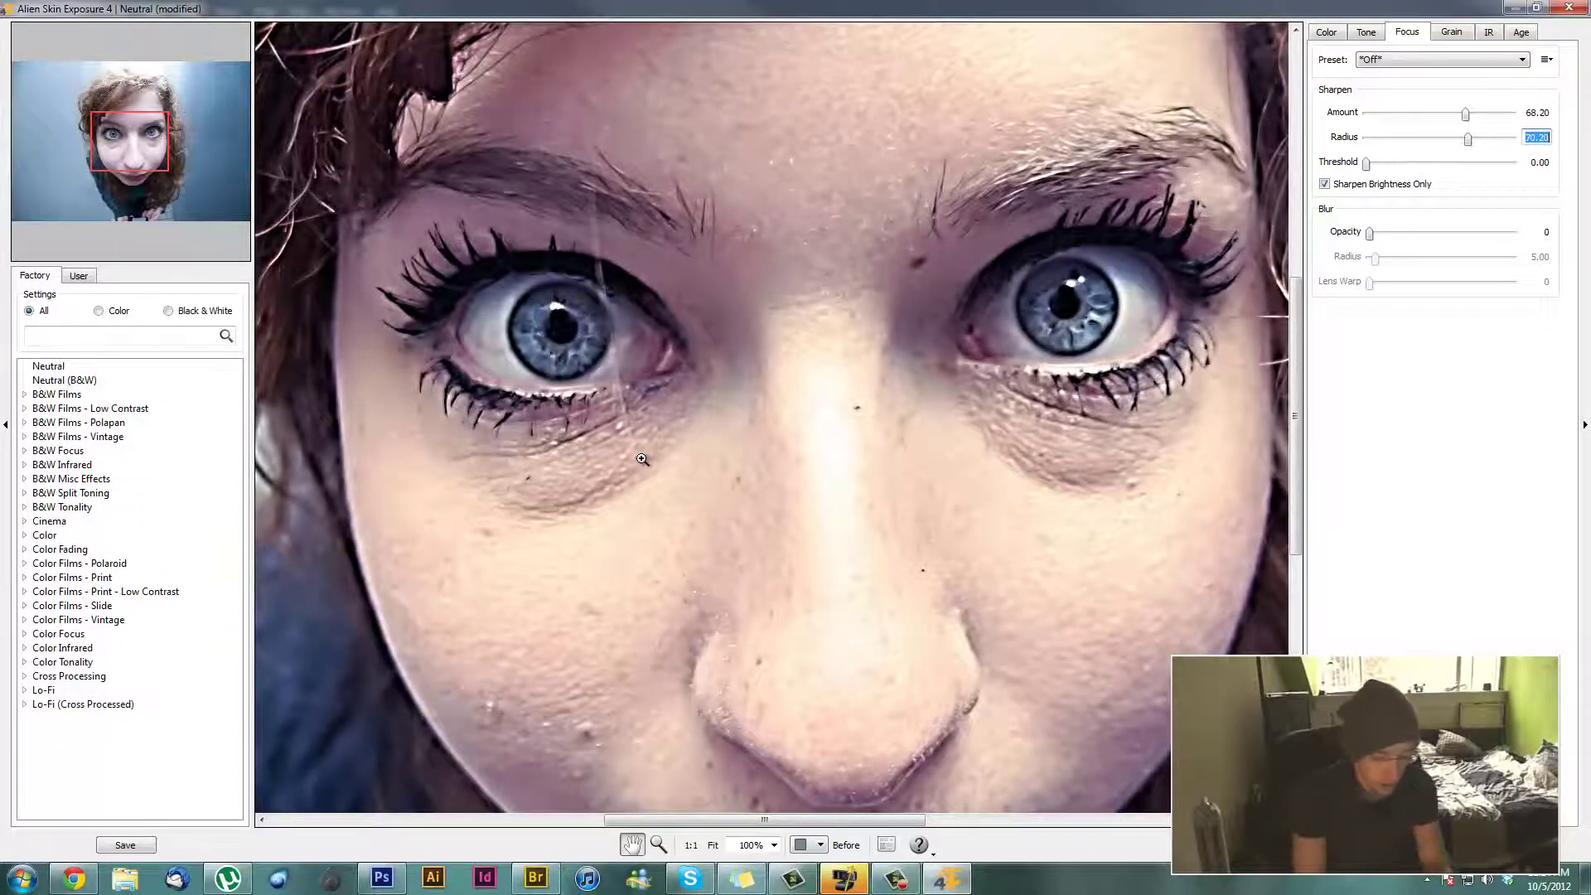
key("ctrl+minus")
key("ctrl+minus")
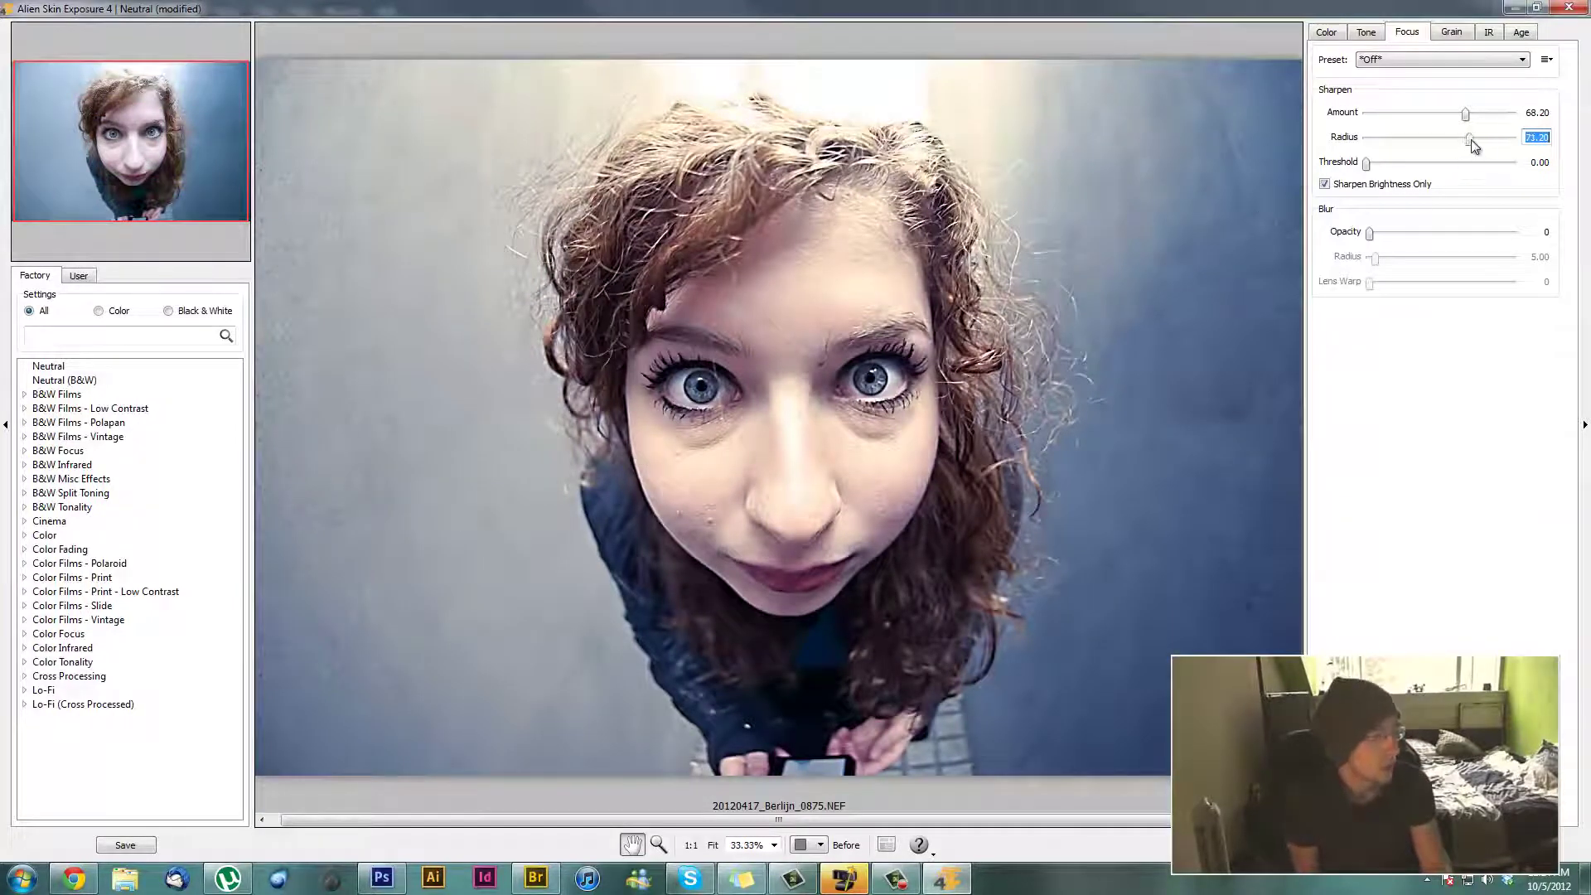
left_click_drag(1470, 140, 1556, 143)
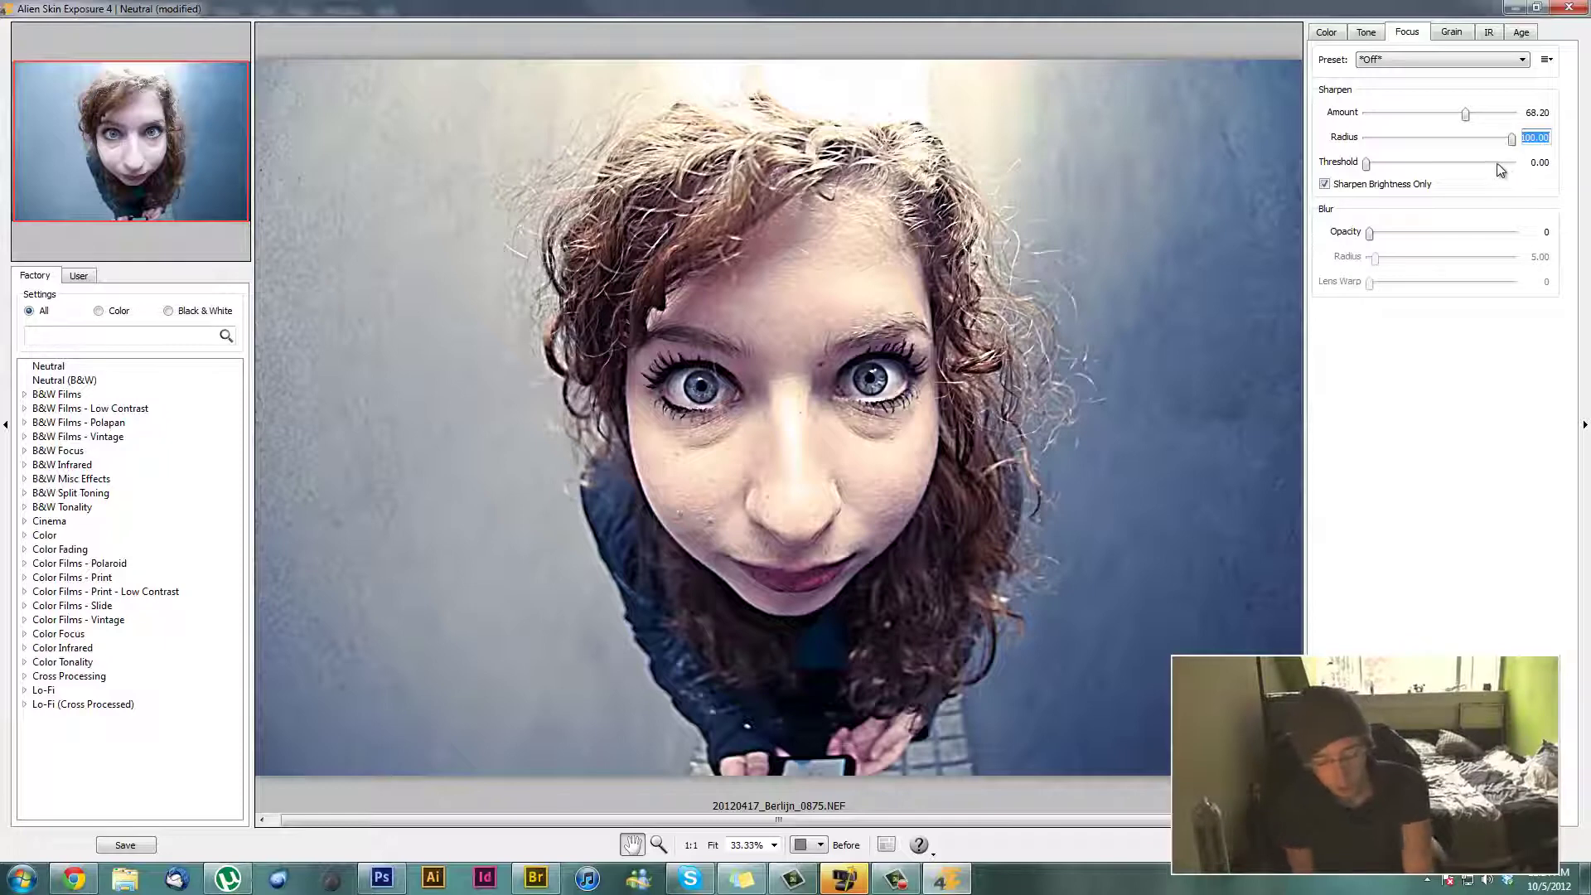
type("15")
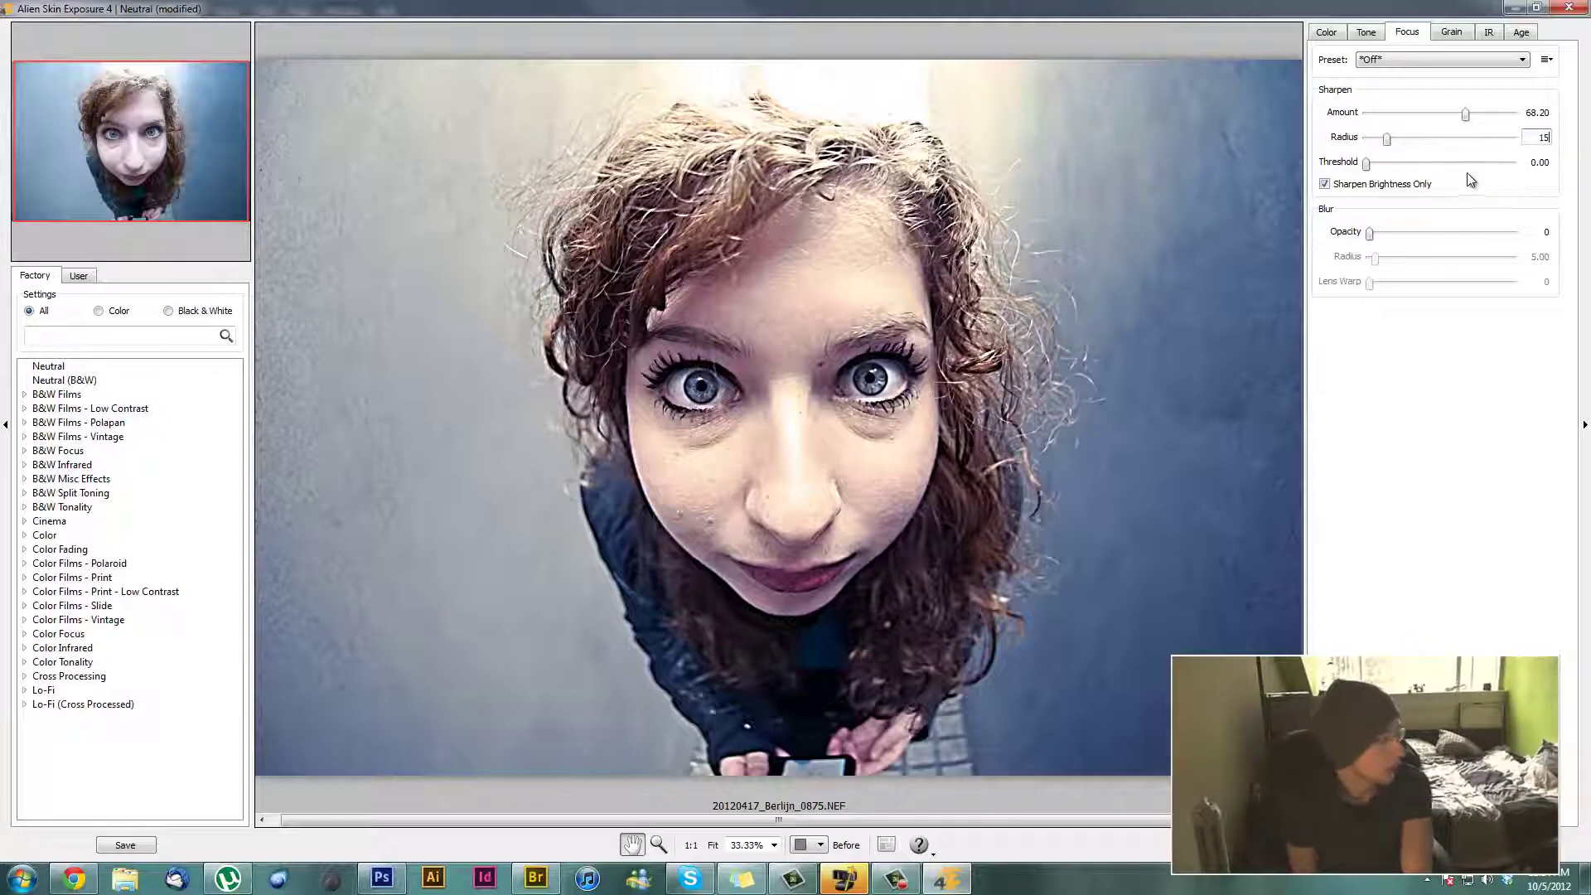
key("Return")
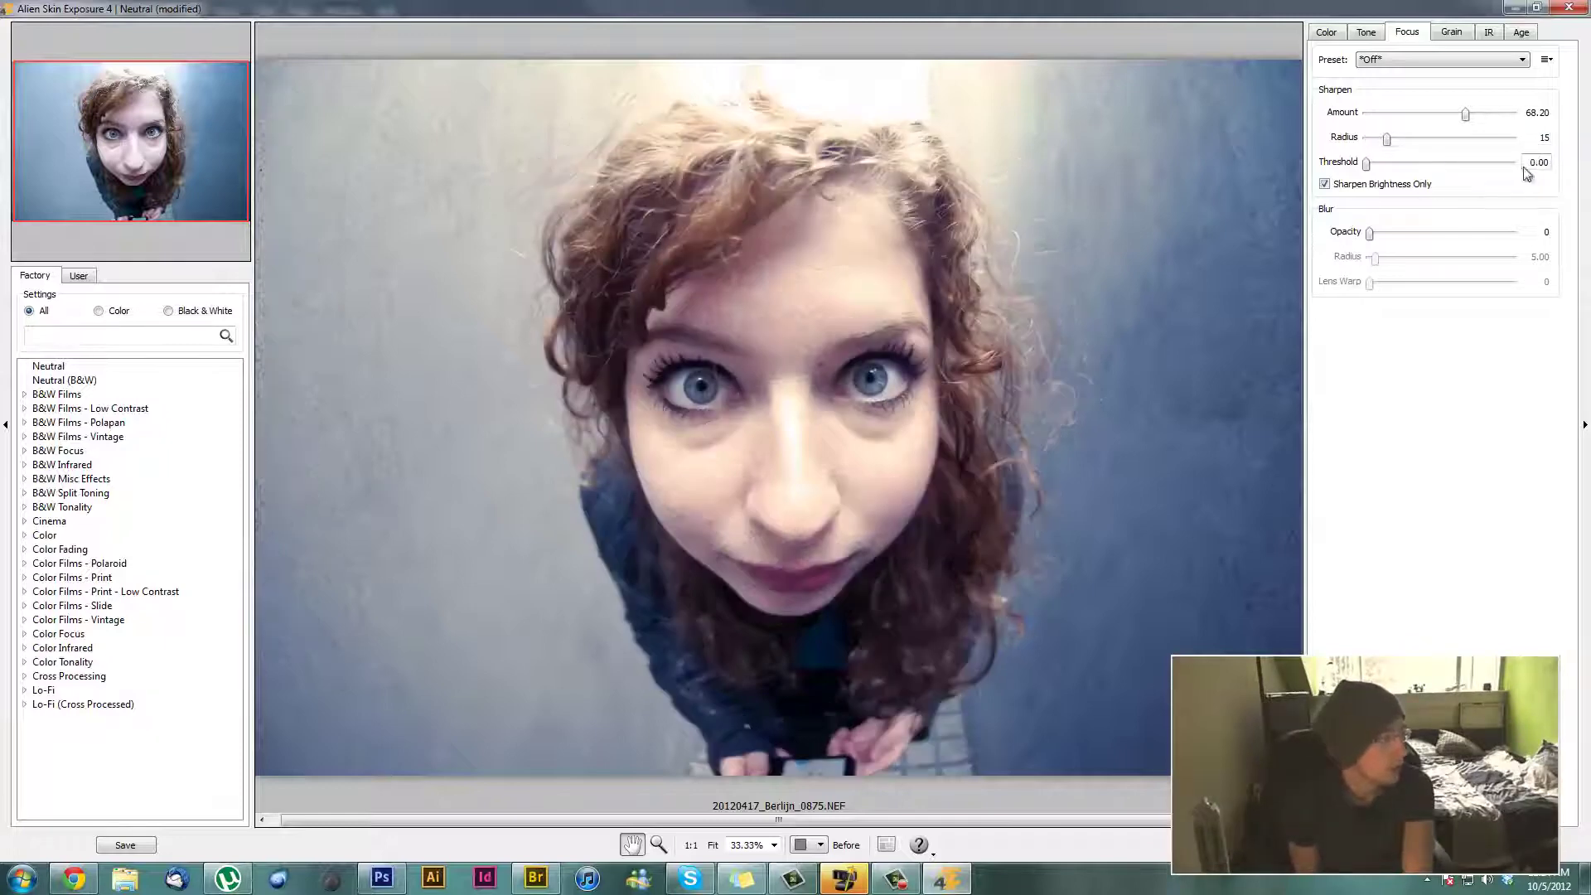
- Set the sharpening radius to 25 and fit the whole photo in the preview
left_click_drag(1386, 139, 1403, 144)
type("25")
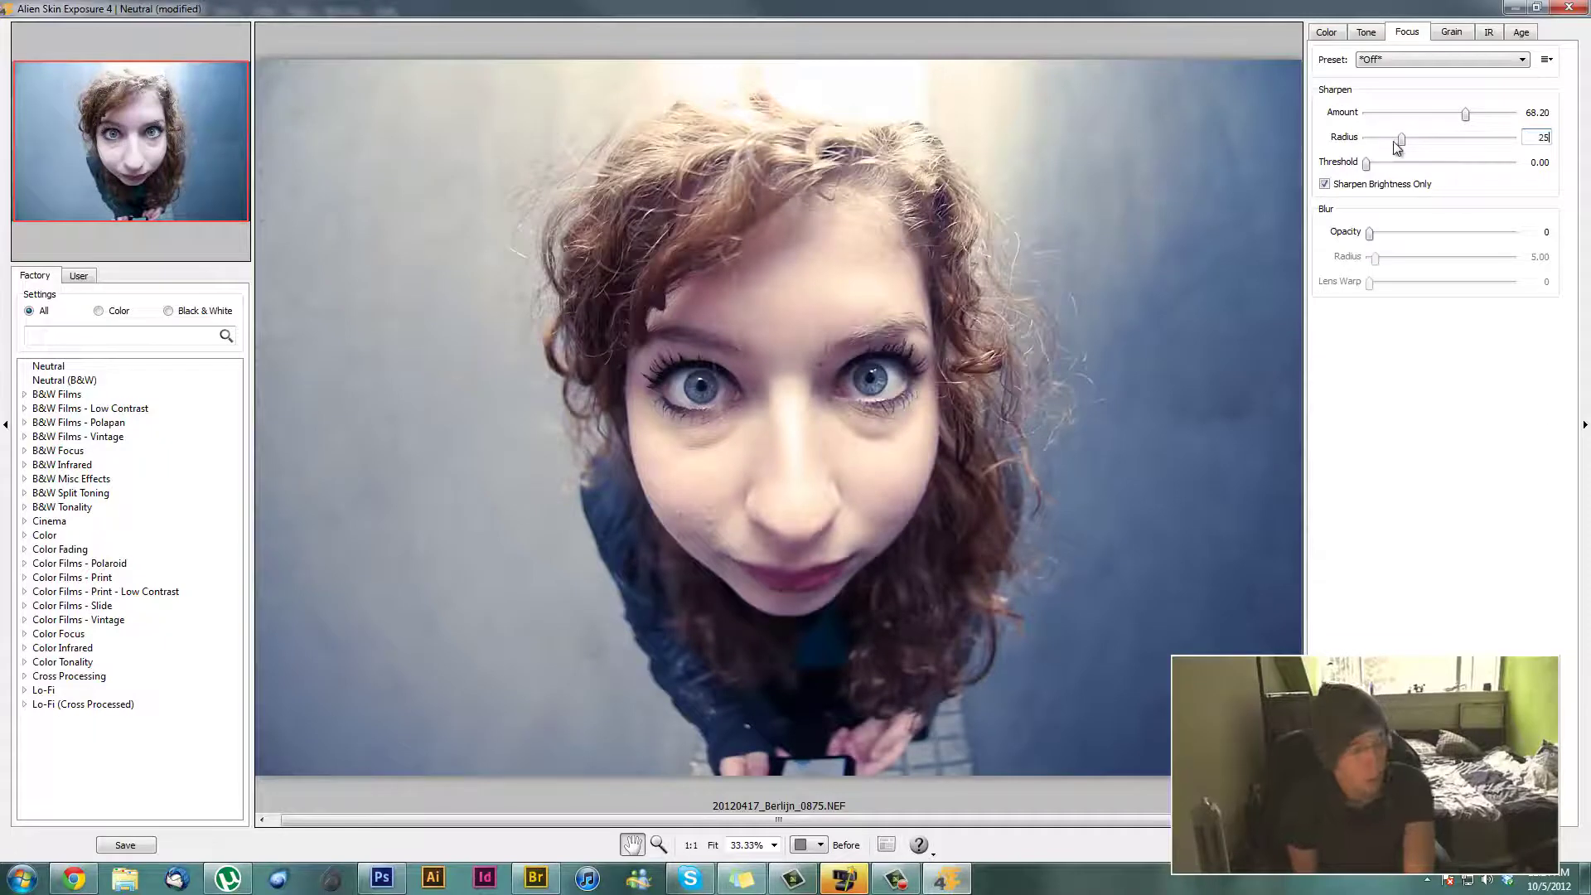
left_click(821, 465)
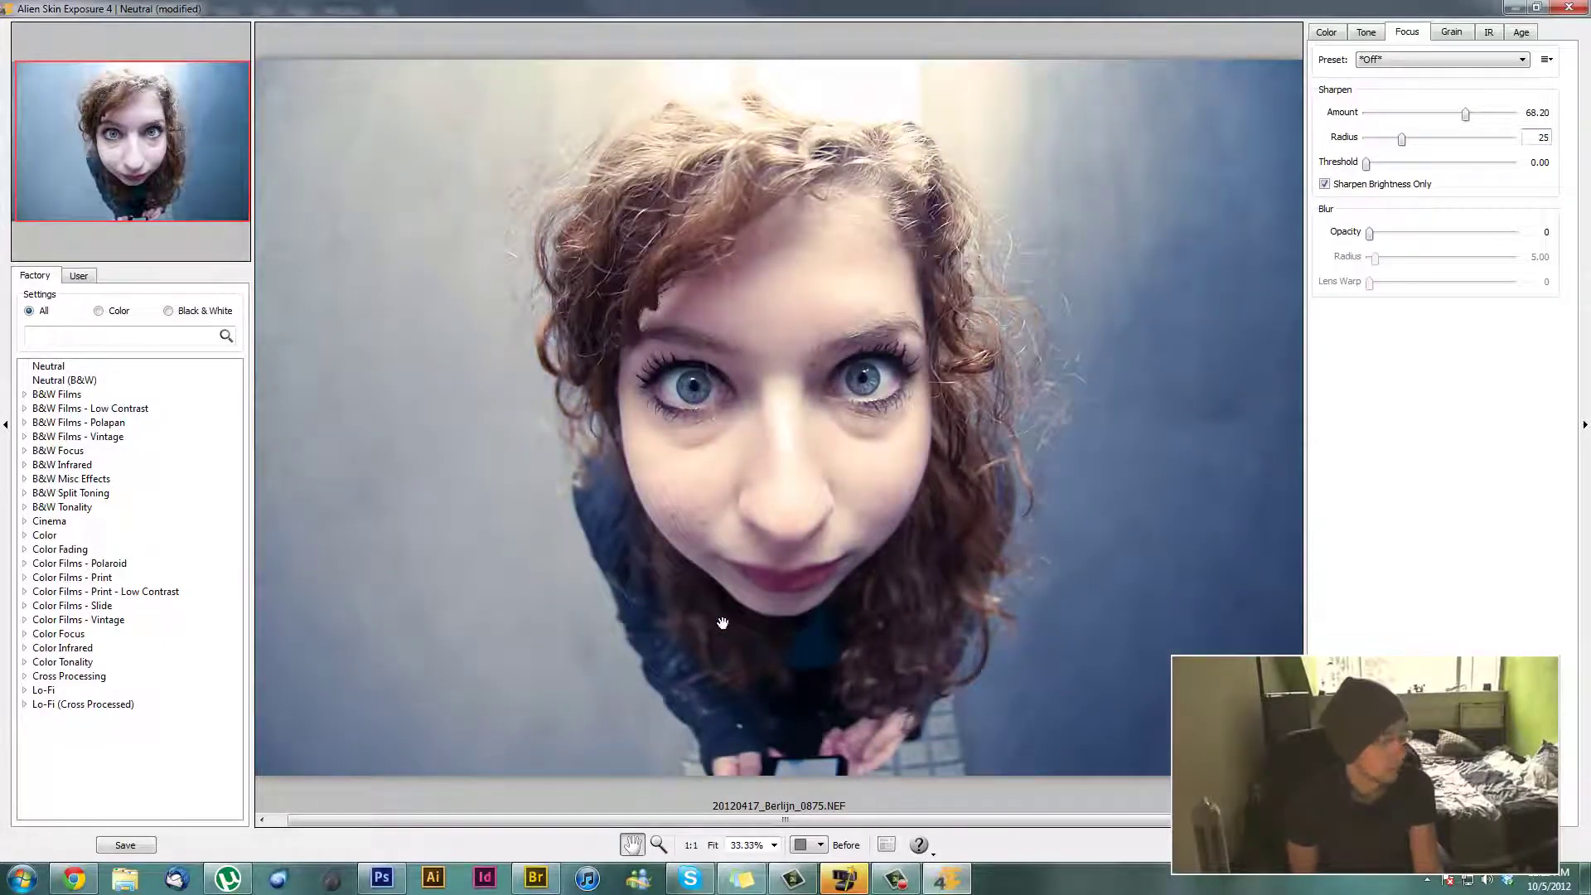
left_click(713, 845)
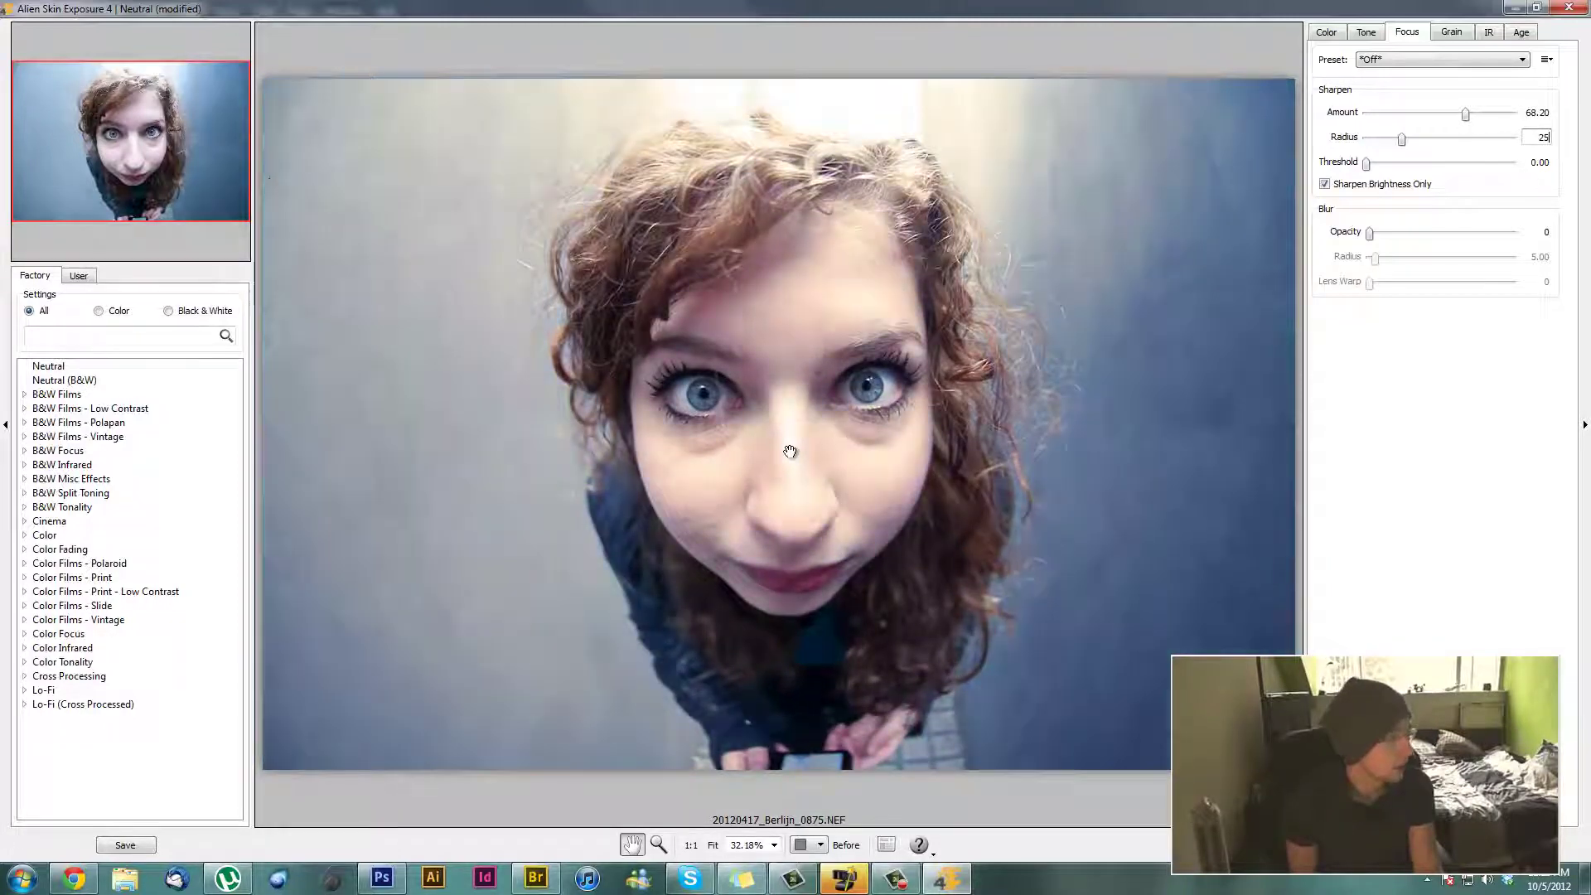
- Check the sharpened eyes up close and in the full photo, and apply the Exposure 4 adjustments
left_click(739, 468, "ctrl")
left_click(739, 468, "ctrl")
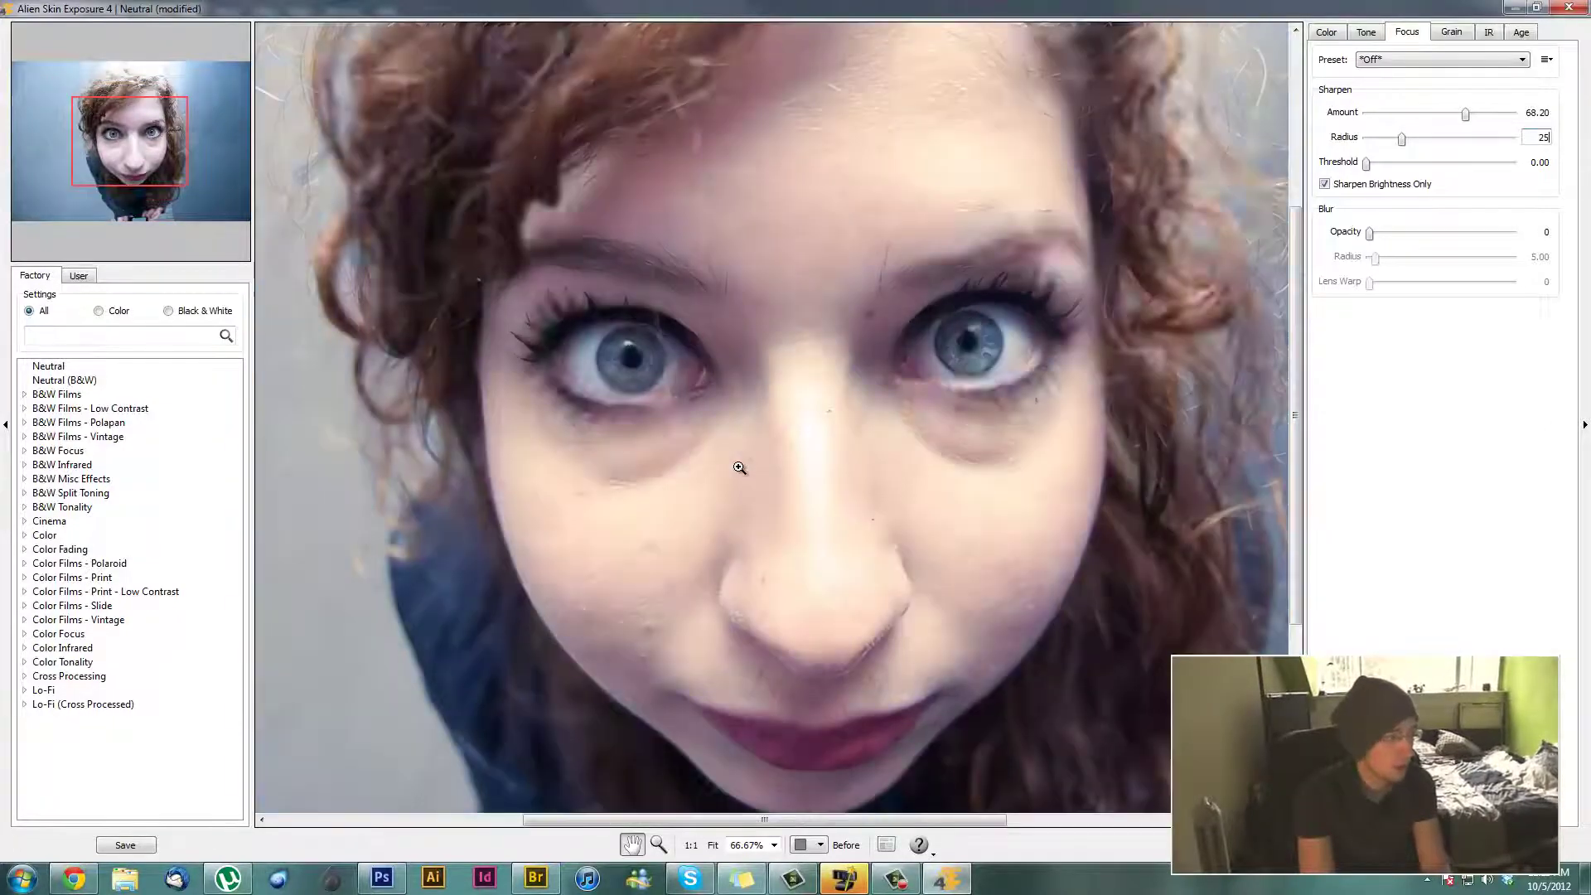
left_click(739, 469, "ctrl")
left_click_drag(574, 377, 722, 513)
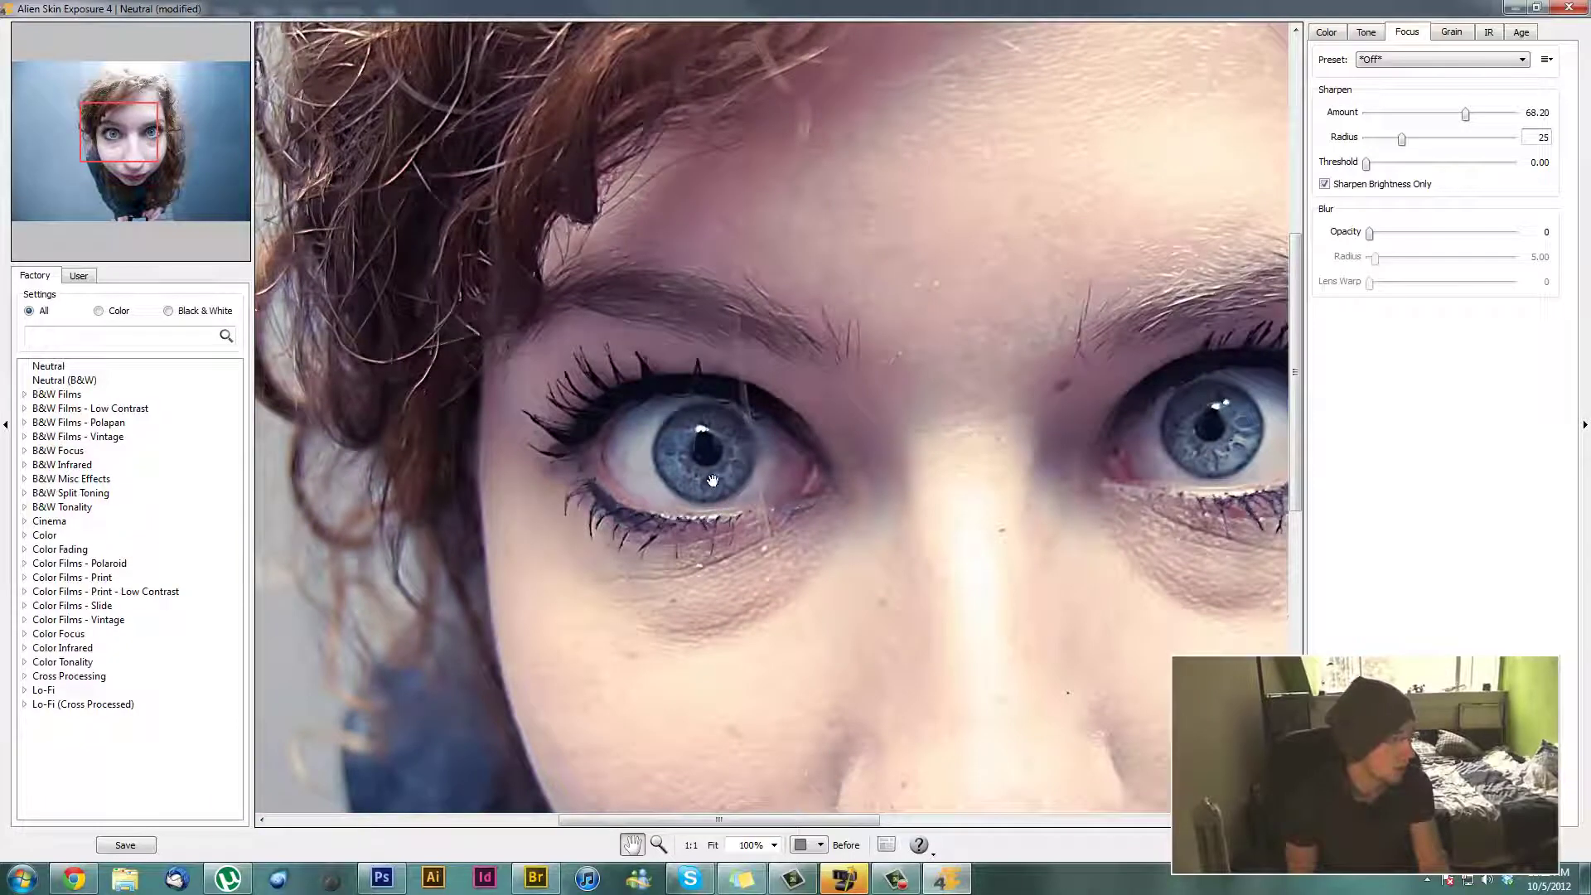
scroll(965, 468, "down", 2)
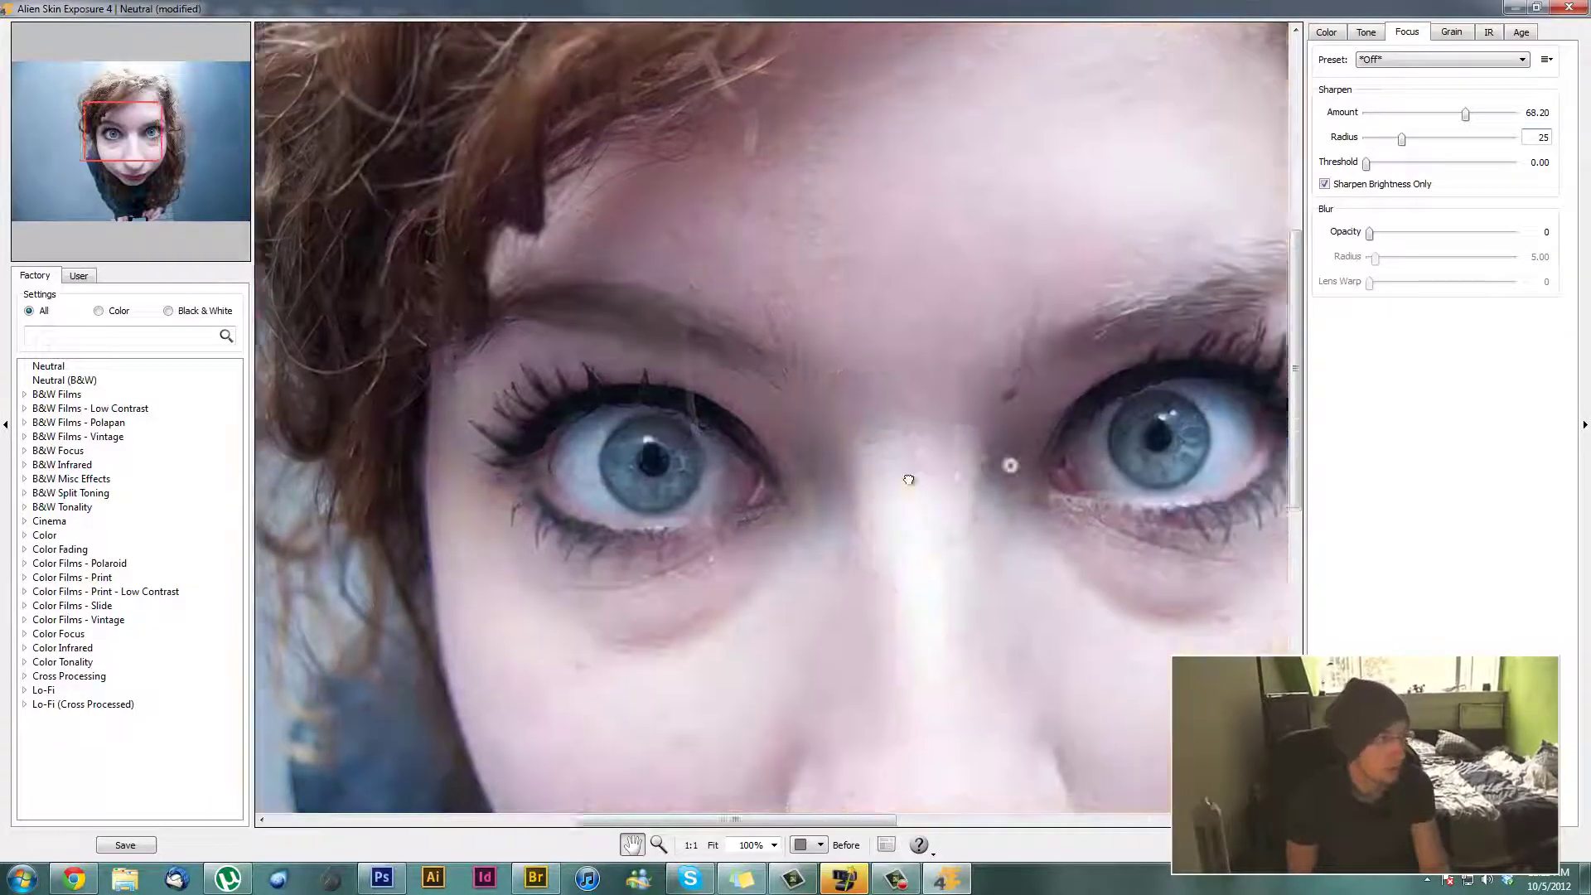
scroll(901, 476, "down", 3)
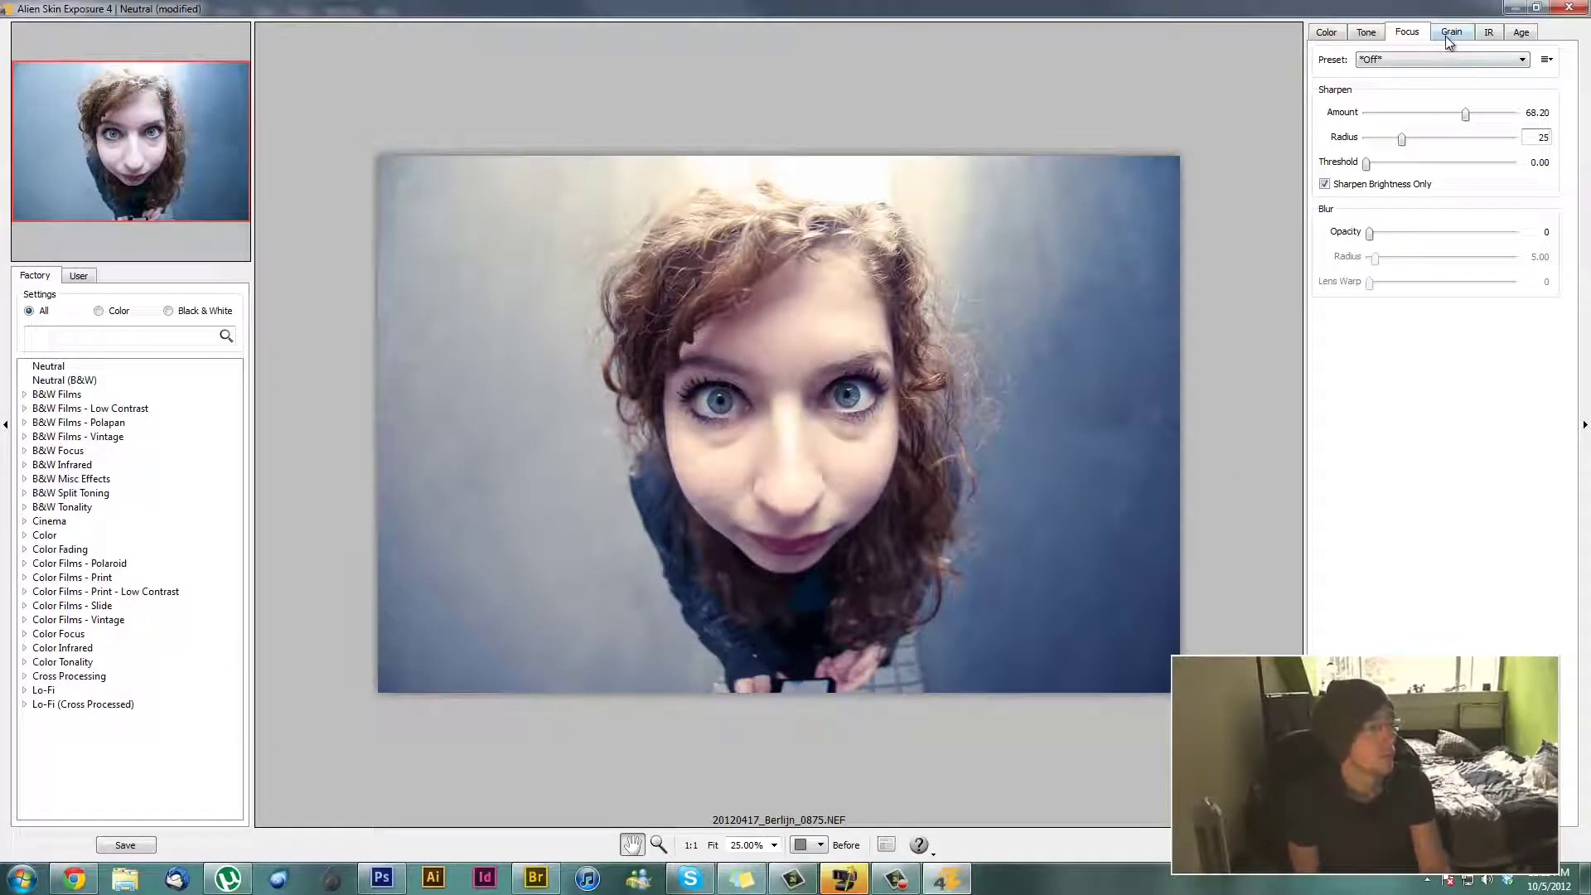
left_click(1411, 845)
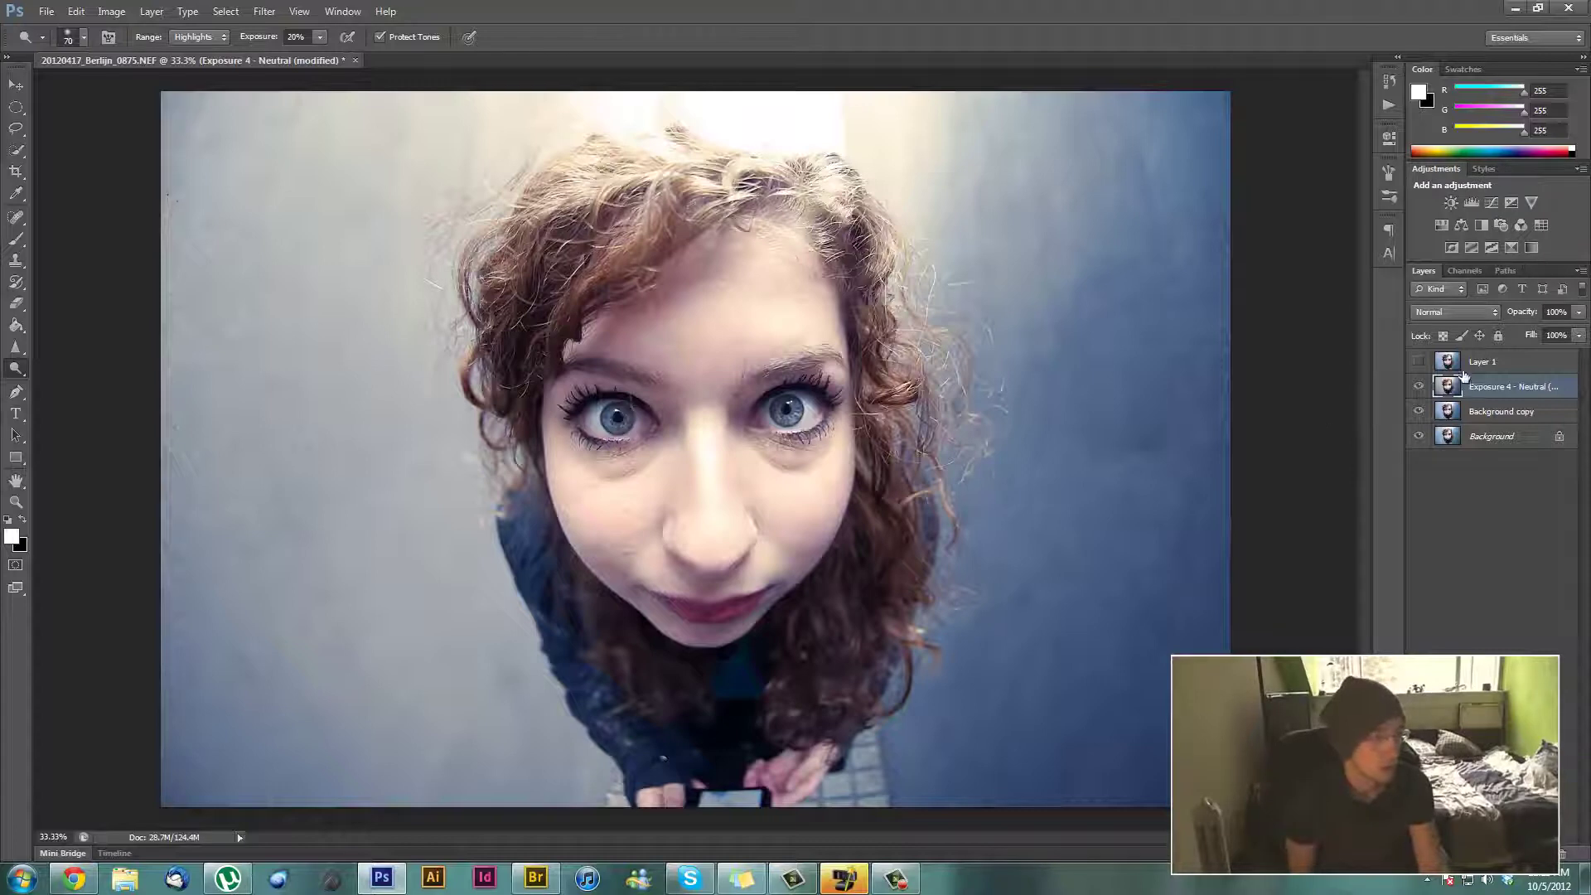
- Compare the toned photo with the earlier version on Layer 1, leaving Layer 1 hidden
left_click(1419, 363)
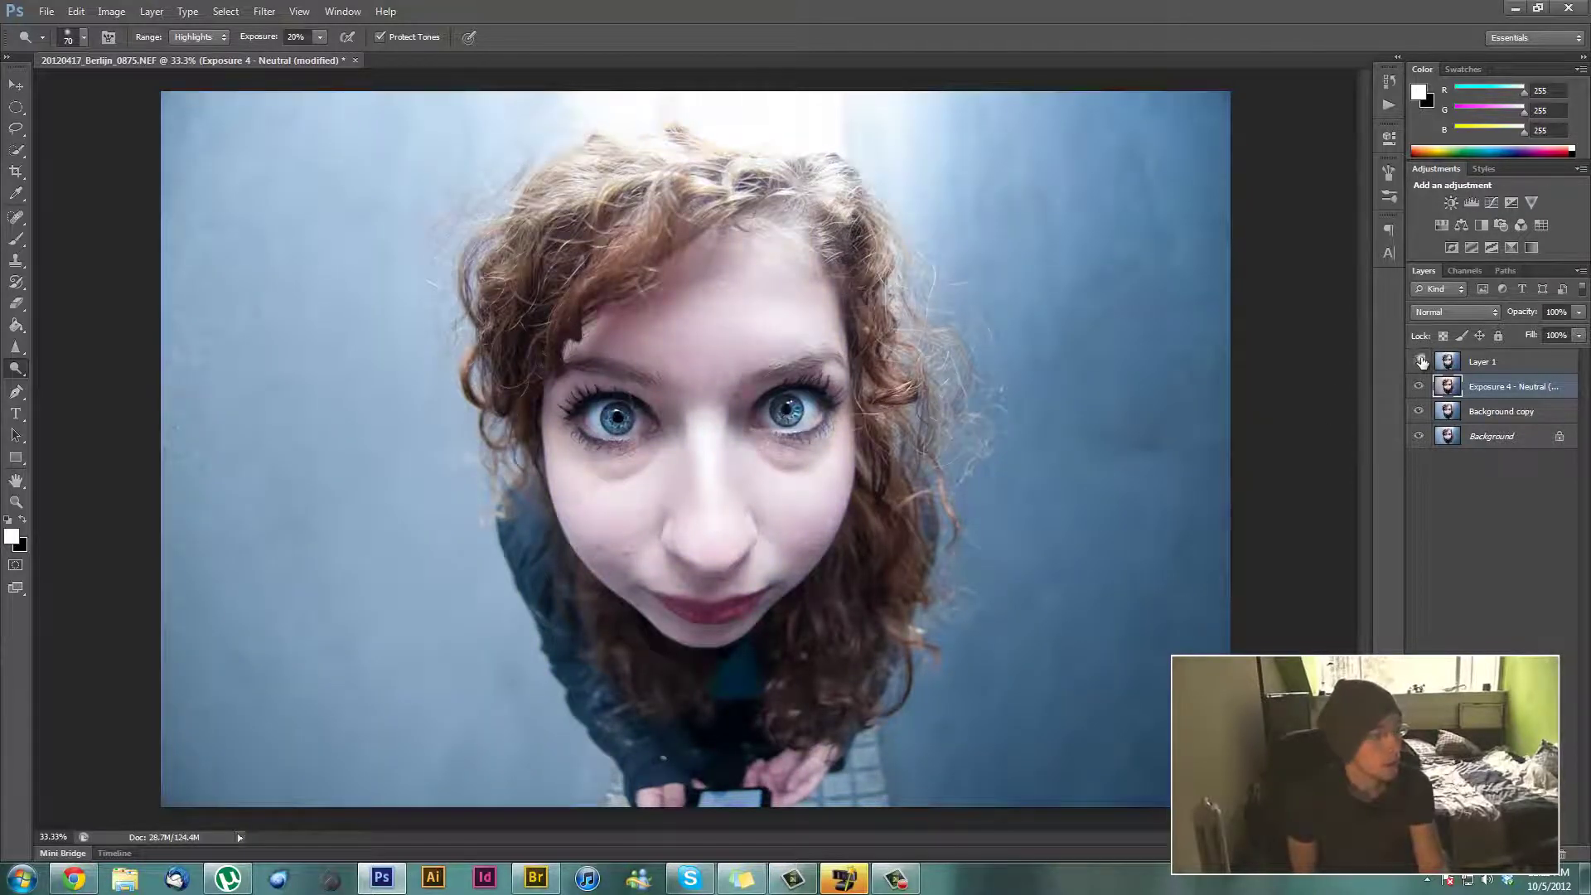
left_click(1419, 362)
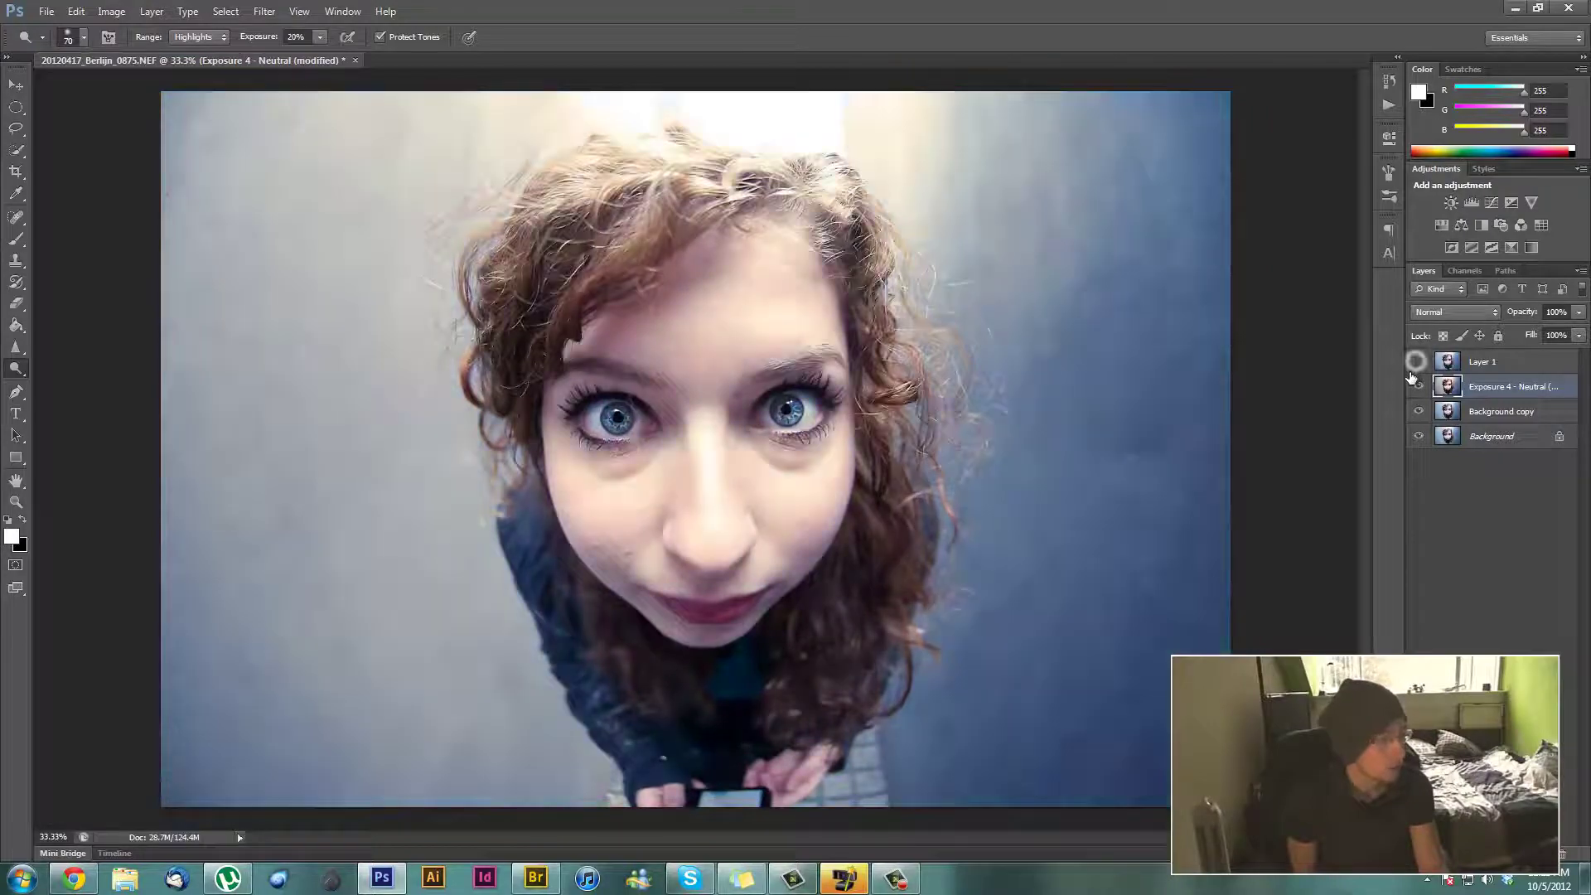
- Sharpen the irises of both eyes on the Exposure 4 layer with the Sharpen tool at 100% strength
scroll(836, 402, "up", 4)
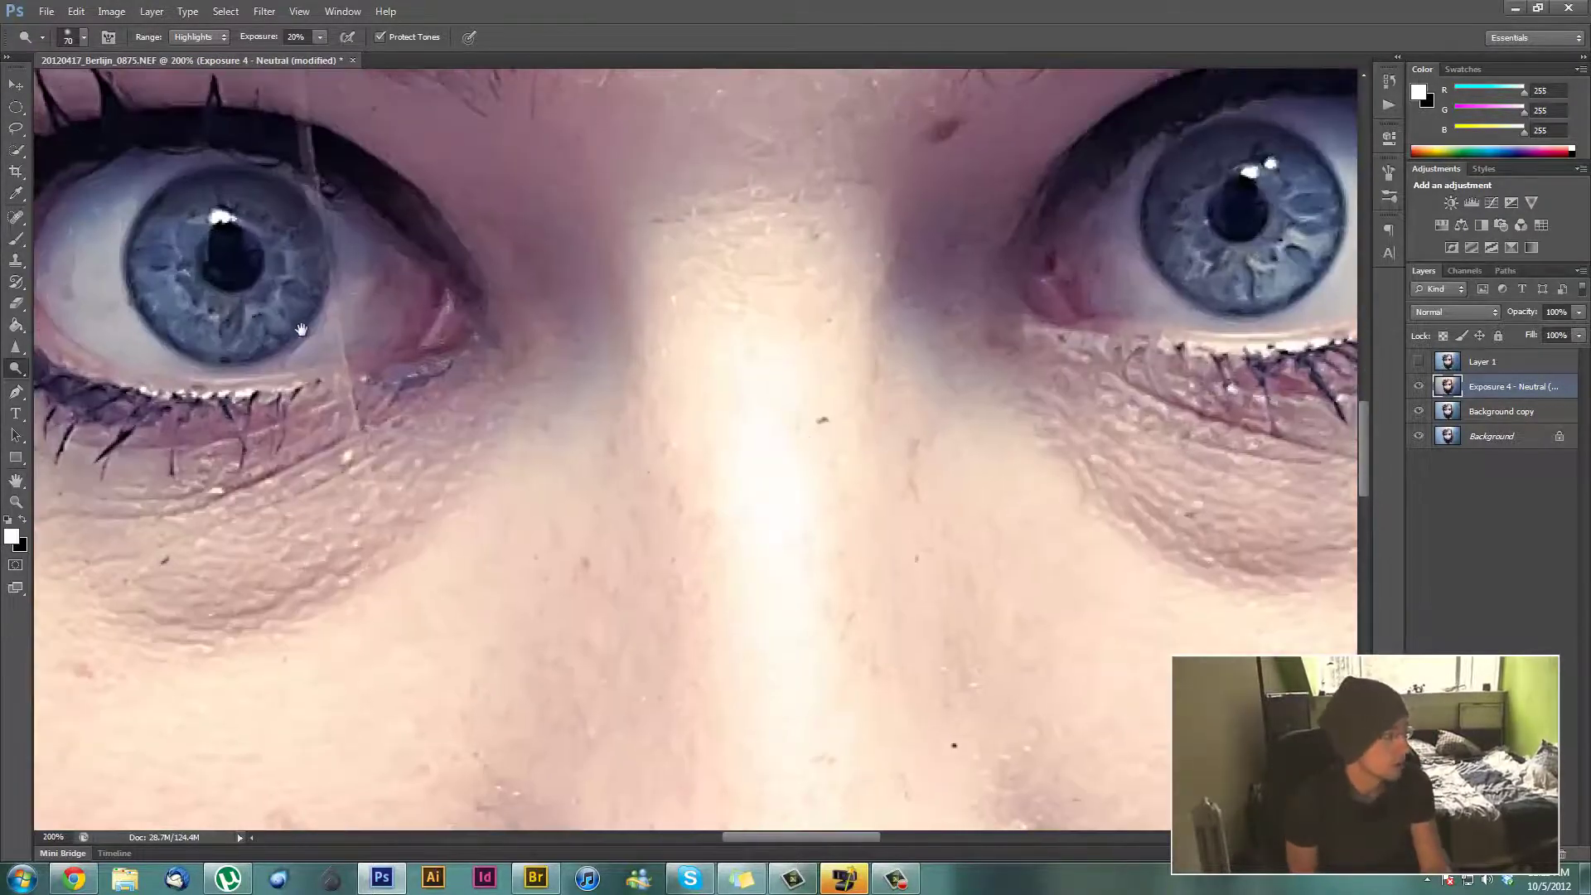
left_click_drag(302, 330, 671, 503)
left_click(16, 347)
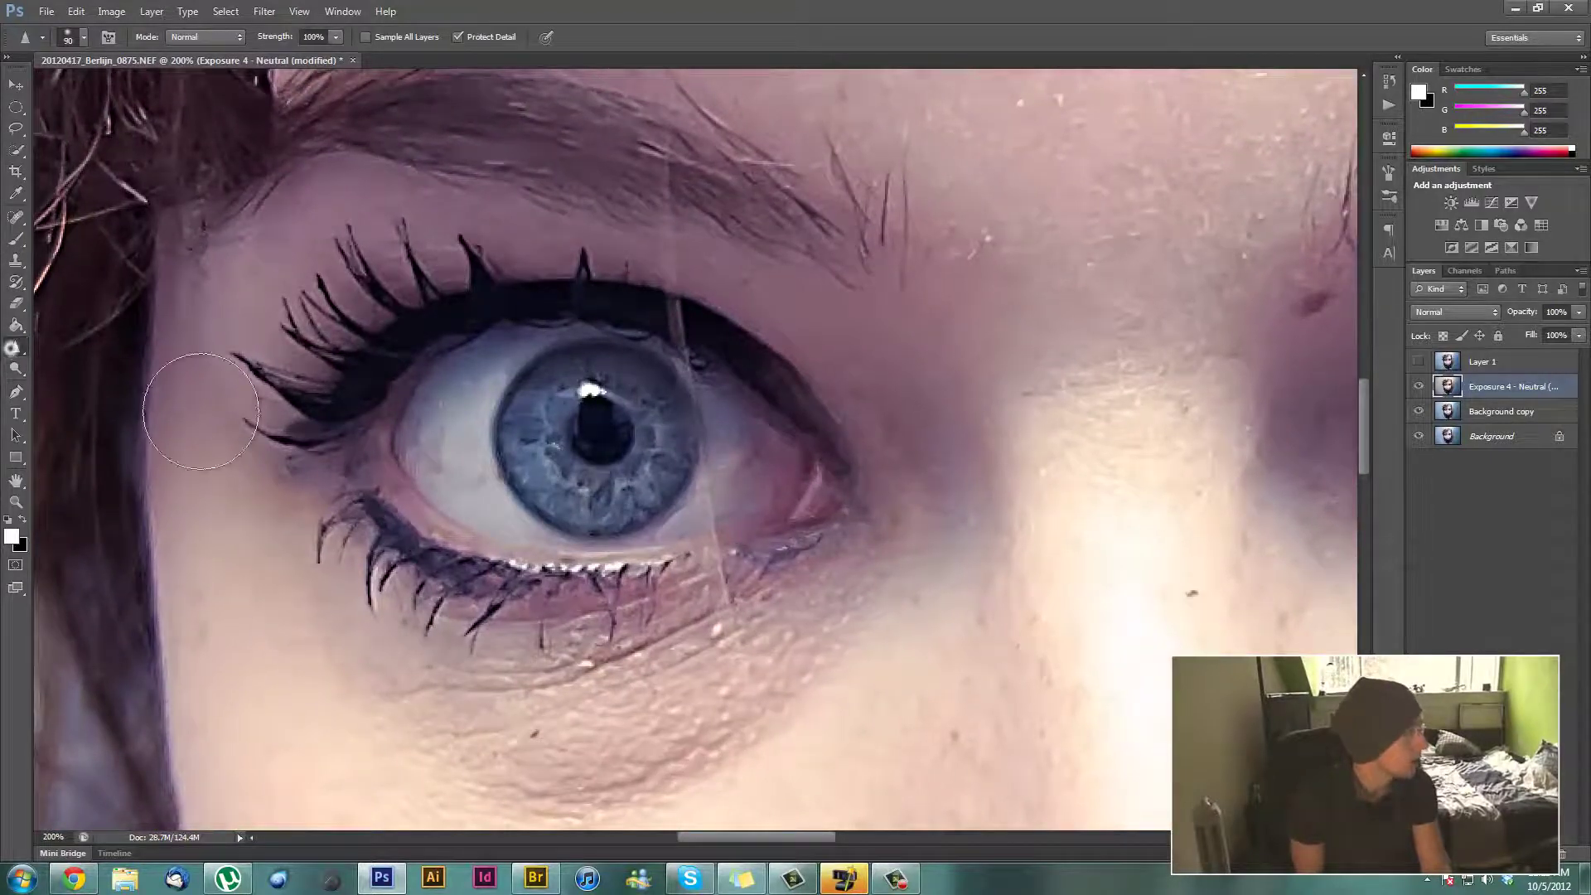
mouse_move(555, 469)
left_mouse_down()
mouse_move(547, 419)
mouse_move(623, 396)
mouse_move(654, 438)
mouse_move(594, 484)
mouse_move(555, 458)
mouse_move(589, 388)
mouse_move(749, 412)
left_mouse_up()
left_click_drag(883, 461, 126, 426)
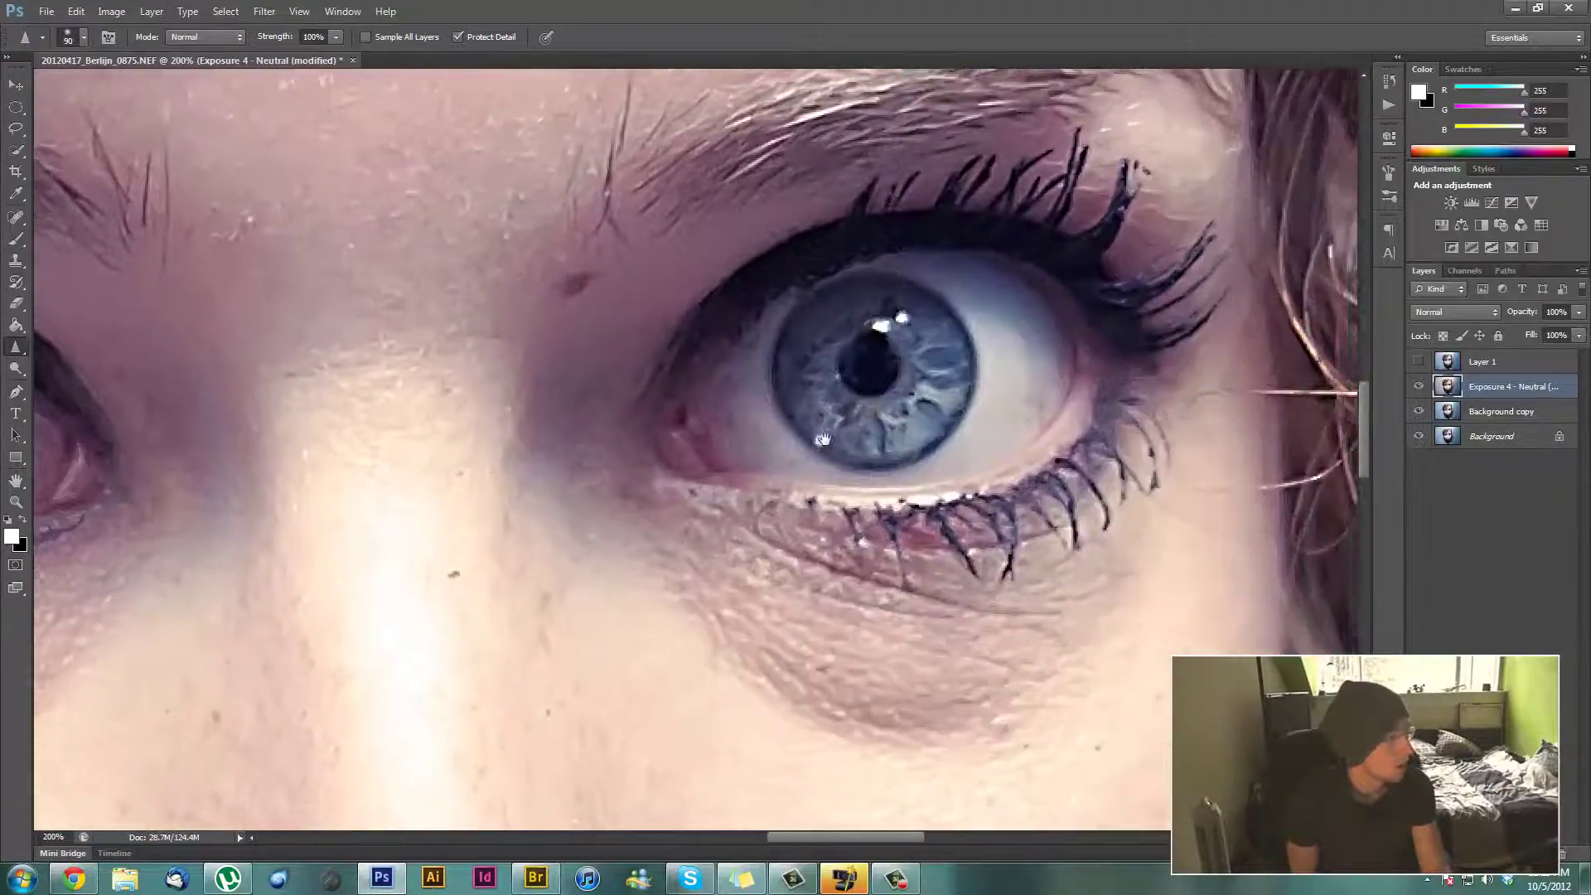
mouse_move(879, 317)
left_mouse_down()
mouse_move(887, 356)
mouse_move(853, 356)
left_mouse_up()
- Brighten the highlights in both irises with the Dodge tool at 20% exposure
left_click_drag(415, 479, 118, 532)
scroll(441, 392, "up", 1)
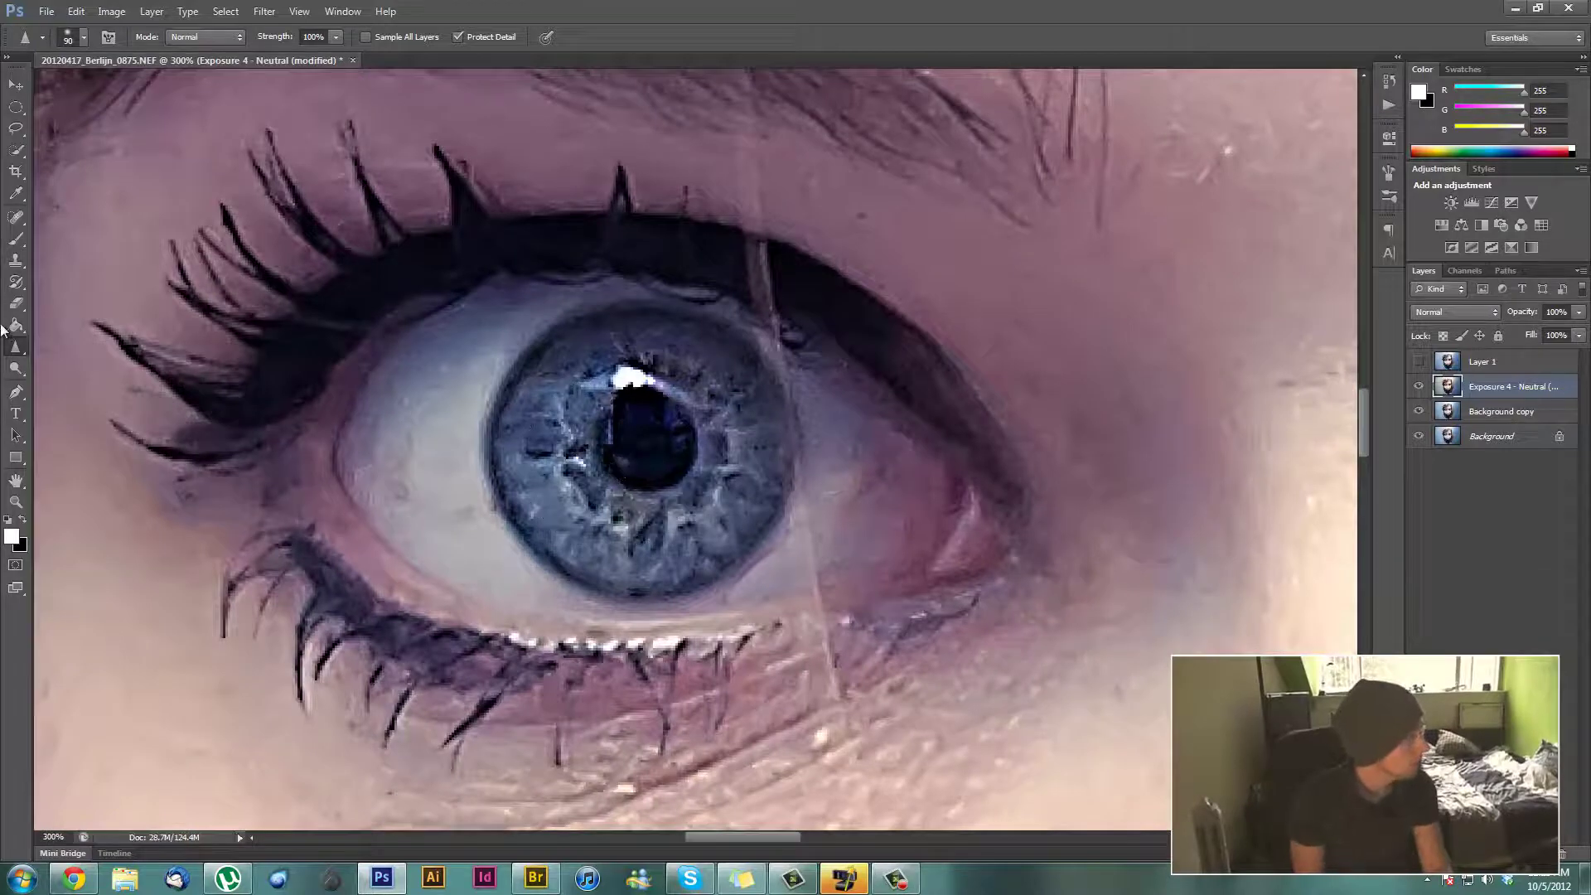
left_click(15, 368)
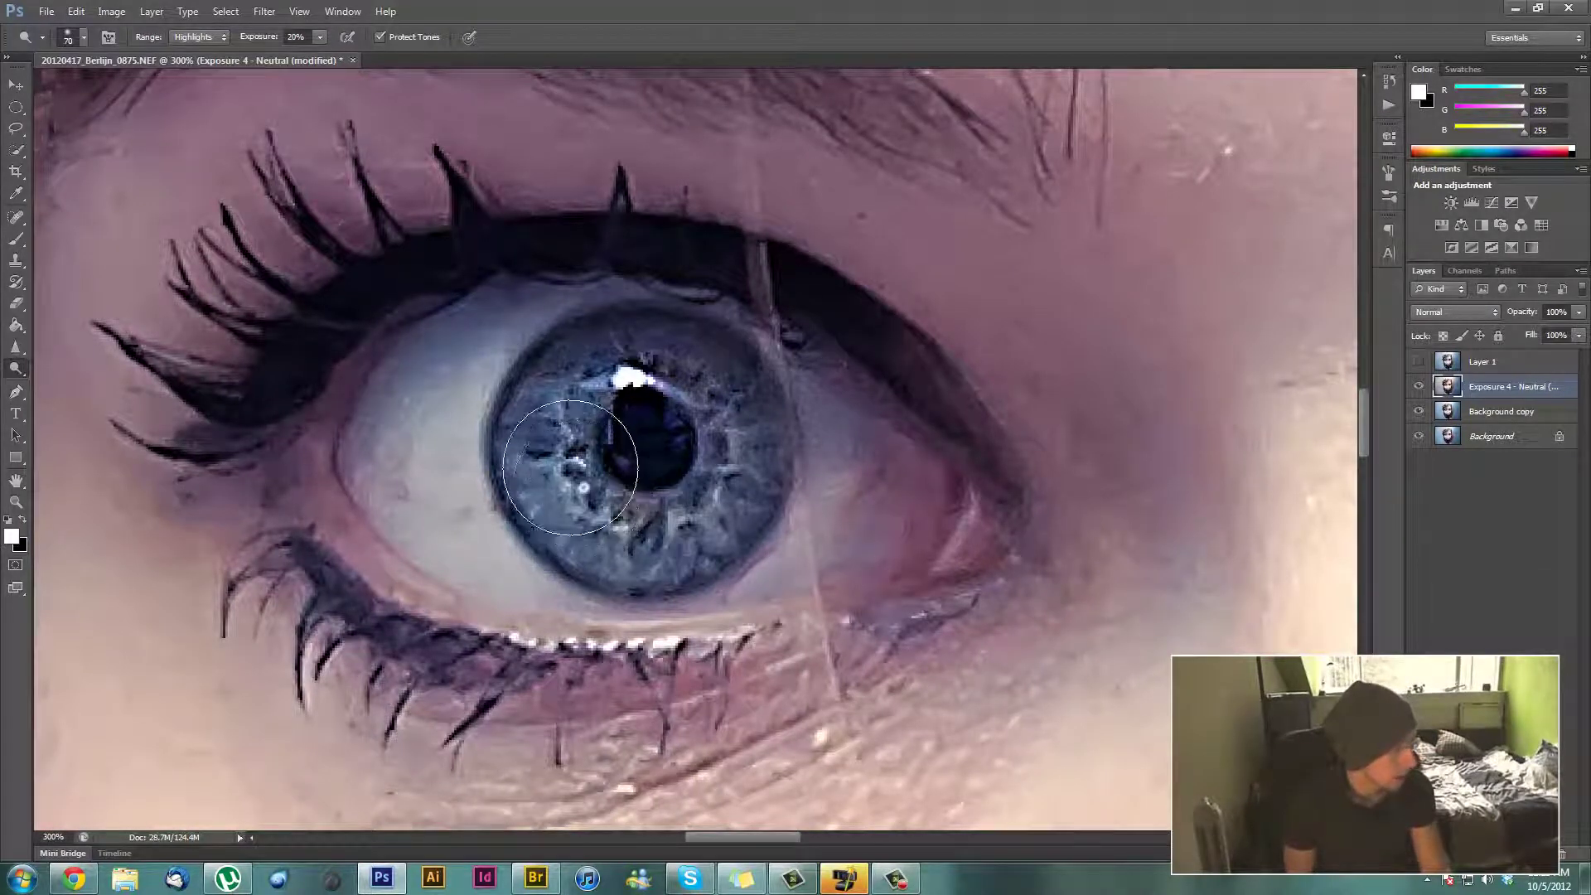
mouse_move(566, 439)
left_mouse_down()
mouse_move(639, 426)
mouse_move(633, 455)
mouse_move(646, 440)
left_mouse_up()
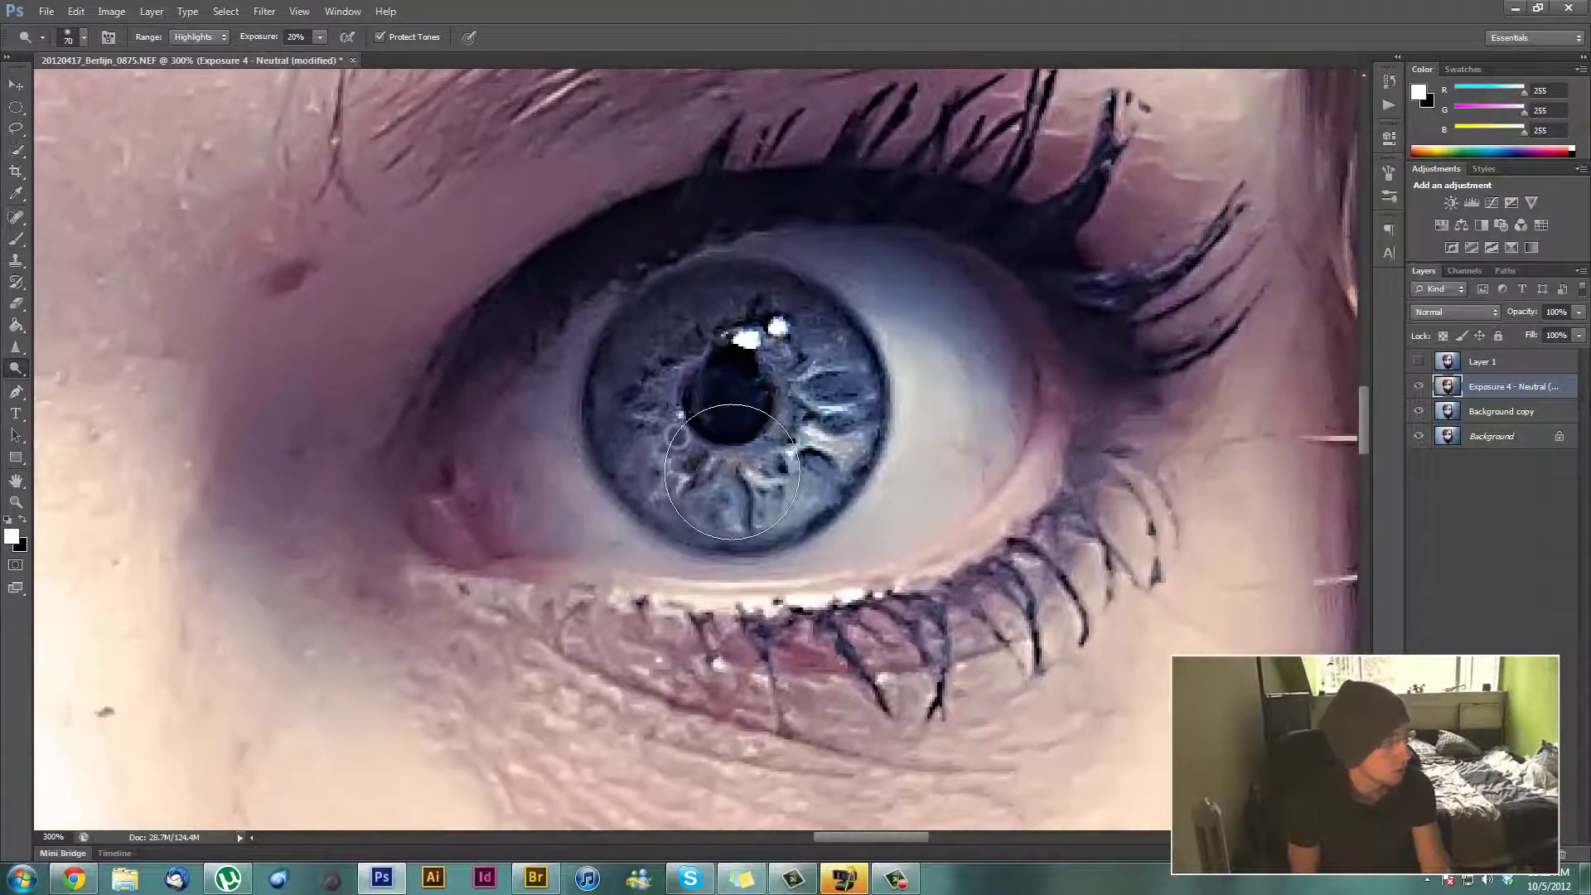
mouse_move(746, 431)
left_mouse_down()
mouse_move(710, 420)
mouse_move(790, 445)
mouse_move(828, 398)
mouse_move(812, 389)
left_mouse_up()
- Darken the shadows in both irises with the Burn tool at 15% exposure
left_click_drag(207, 456, 610, 466)
left_click(16, 368)
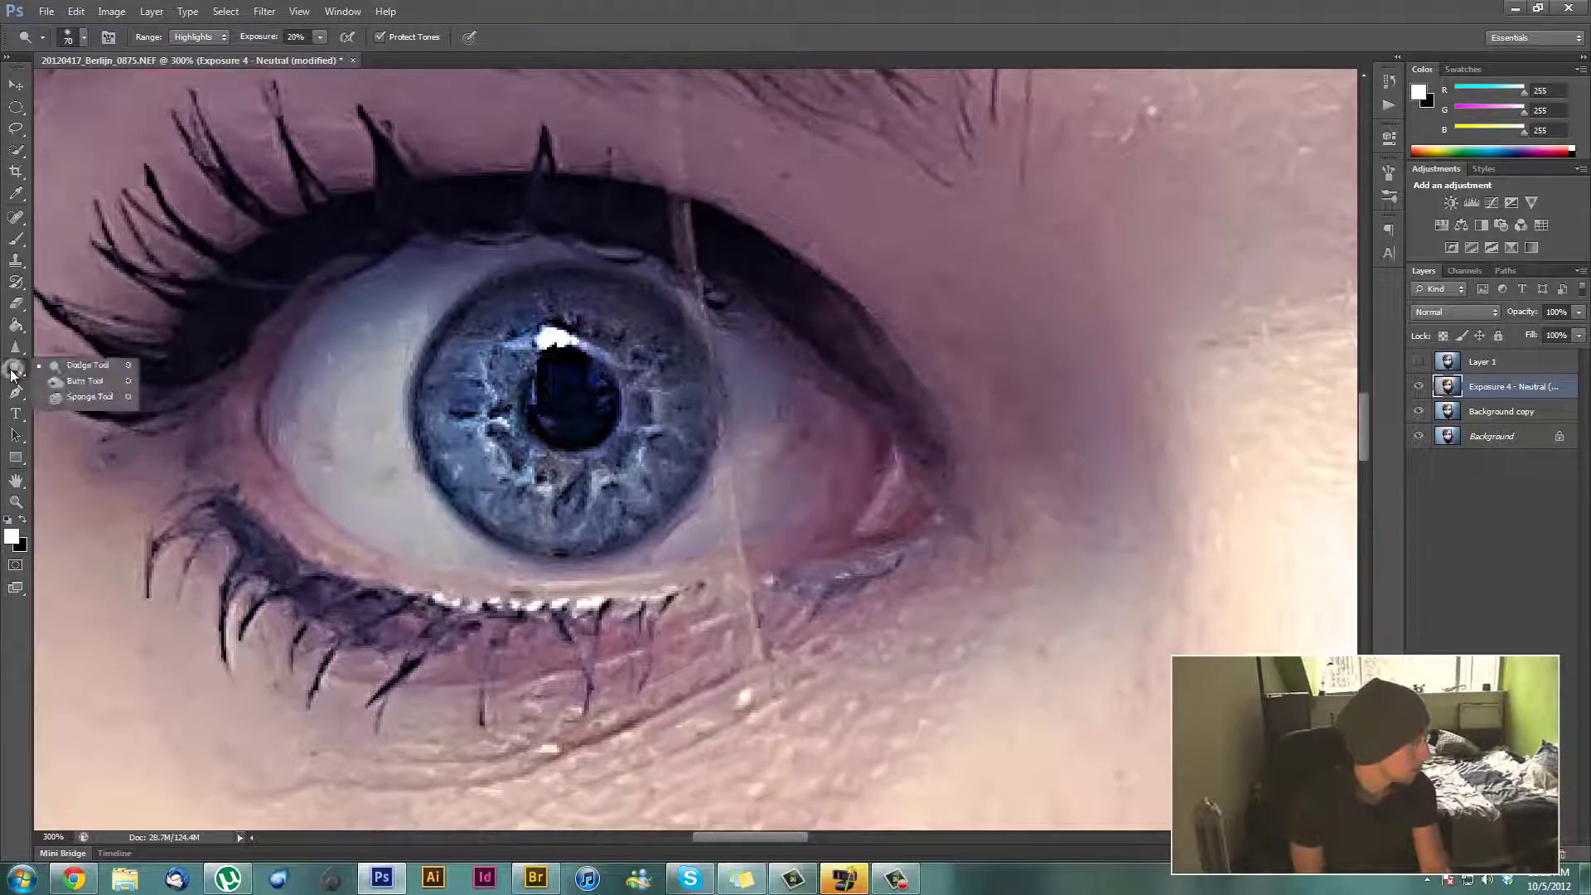
left_click(73, 381)
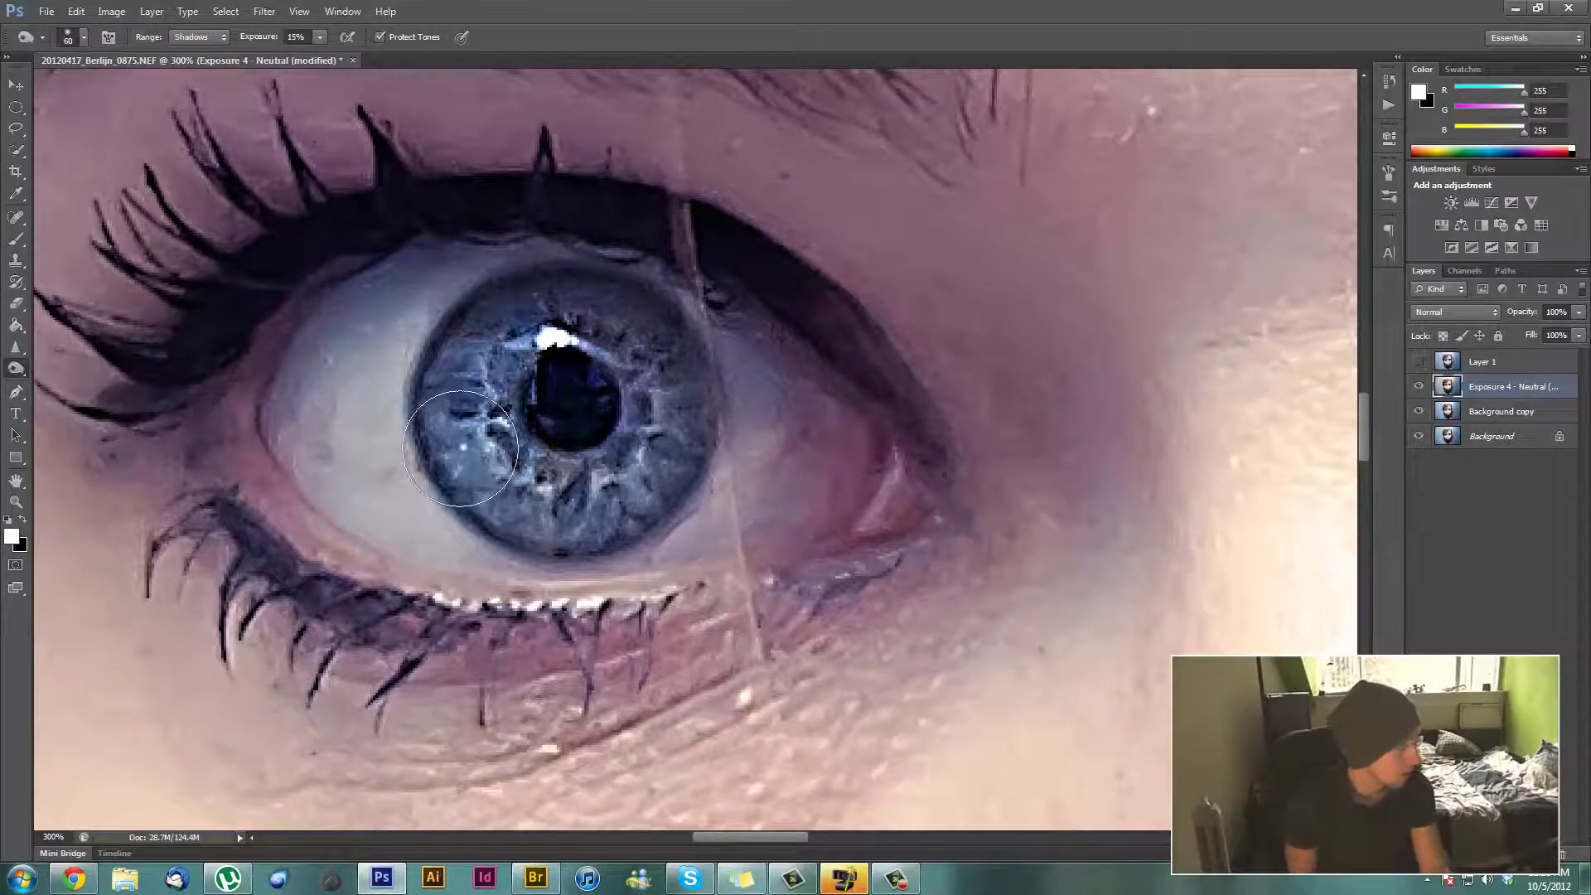
mouse_move(446, 367)
left_mouse_down()
mouse_move(493, 317)
mouse_move(552, 300)
mouse_move(619, 297)
mouse_move(659, 316)
mouse_move(685, 357)
mouse_move(688, 446)
mouse_move(665, 483)
mouse_move(602, 515)
mouse_move(551, 517)
mouse_move(447, 456)
mouse_move(436, 390)
mouse_move(484, 345)
mouse_move(520, 387)
mouse_move(499, 367)
mouse_move(470, 397)
mouse_move(527, 334)
mouse_move(600, 324)
mouse_move(659, 347)
mouse_move(675, 435)
left_mouse_up()
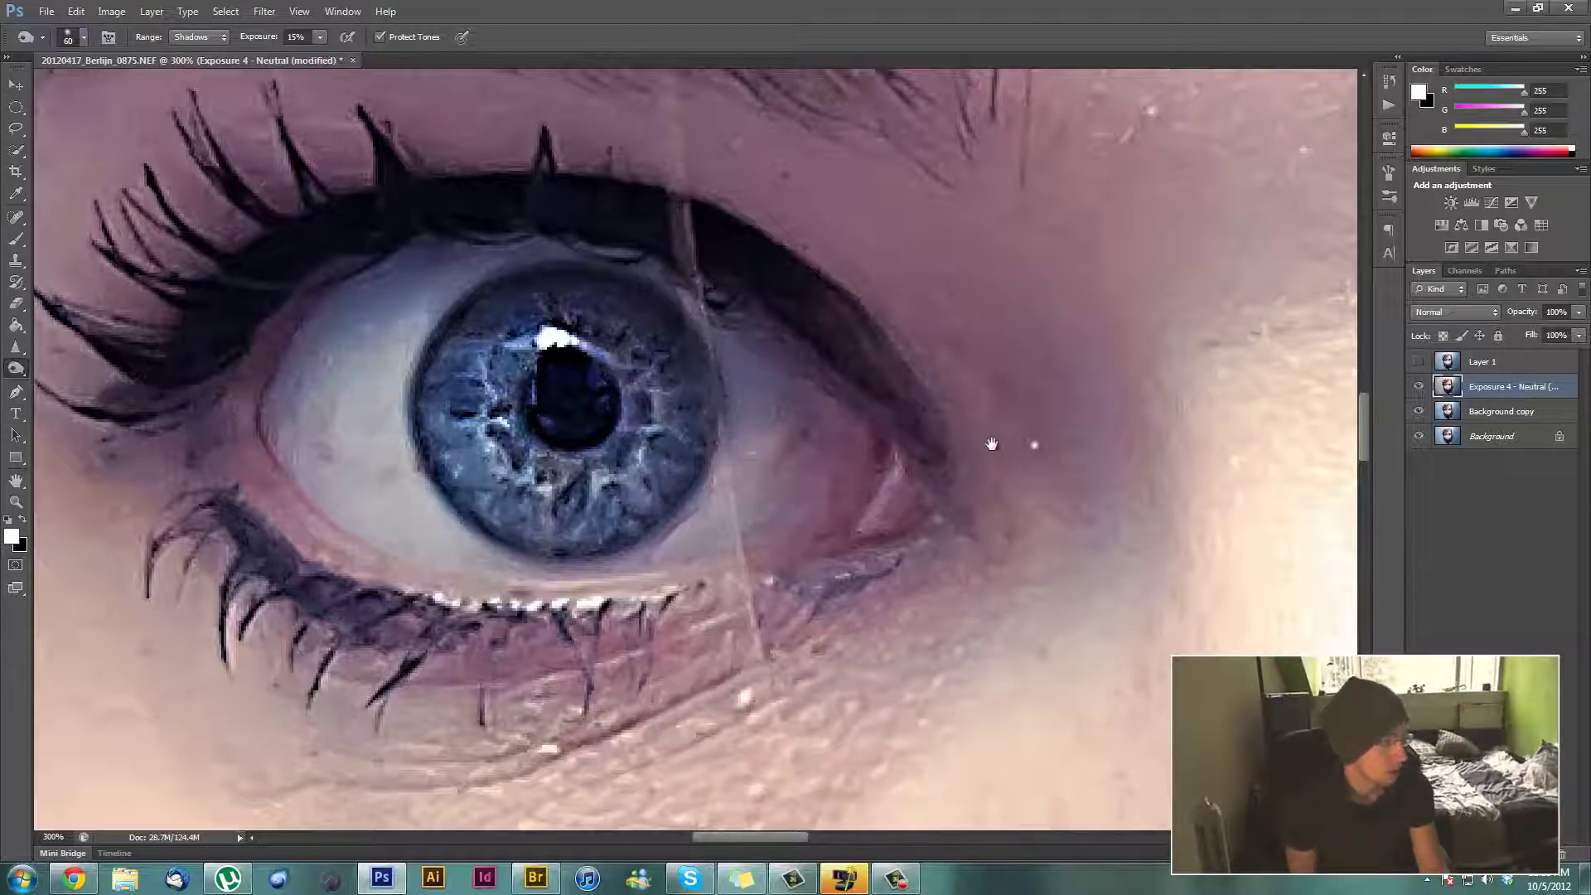
mouse_move(106, 472)
left_mouse_down()
mouse_move(711, 414)
mouse_move(603, 464)
left_mouse_up()
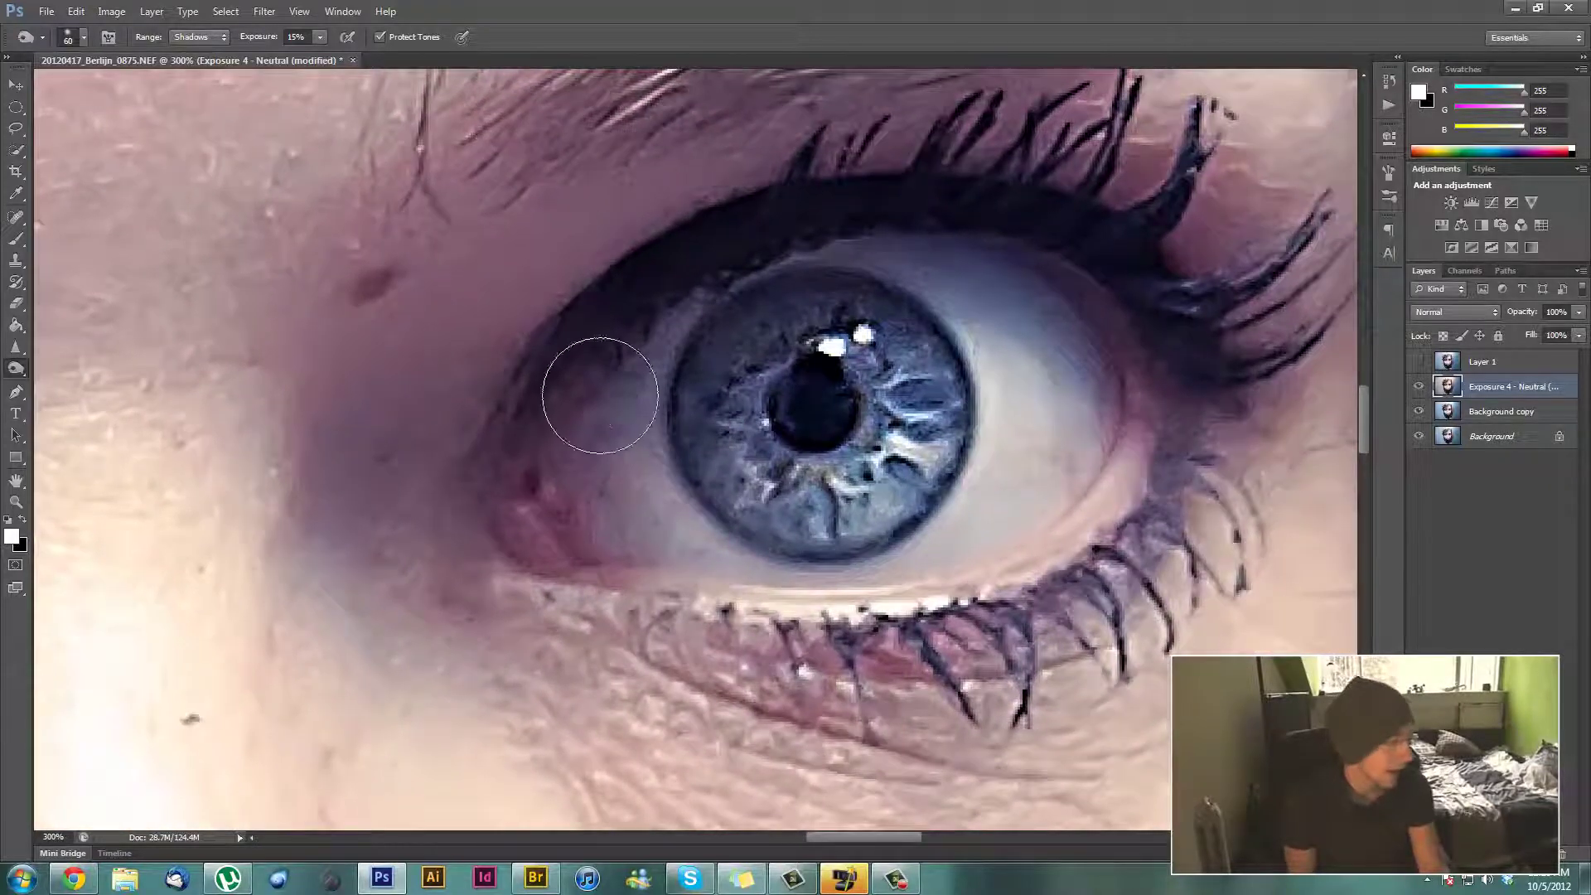
mouse_move(700, 464)
left_mouse_down()
mouse_move(672, 400)
mouse_move(692, 353)
mouse_move(760, 307)
mouse_move(839, 304)
mouse_move(912, 330)
mouse_move(945, 378)
mouse_move(910, 455)
mouse_move(847, 499)
mouse_move(764, 508)
mouse_move(705, 452)
mouse_move(753, 401)
mouse_move(741, 421)
mouse_move(736, 375)
mouse_move(806, 336)
mouse_move(890, 350)
mouse_move(917, 419)
mouse_move(815, 396)
left_mouse_up()
mouse_move(654, 429)
left_mouse_down()
mouse_move(789, 436)
mouse_move(548, 456)
mouse_move(616, 498)
mouse_move(637, 451)
mouse_move(578, 510)
left_mouse_up()
left_click_drag(481, 485, 490, 486)
- Check how the retouched eyes look within the whole face at 50% zoom
key("ctrl+minus")
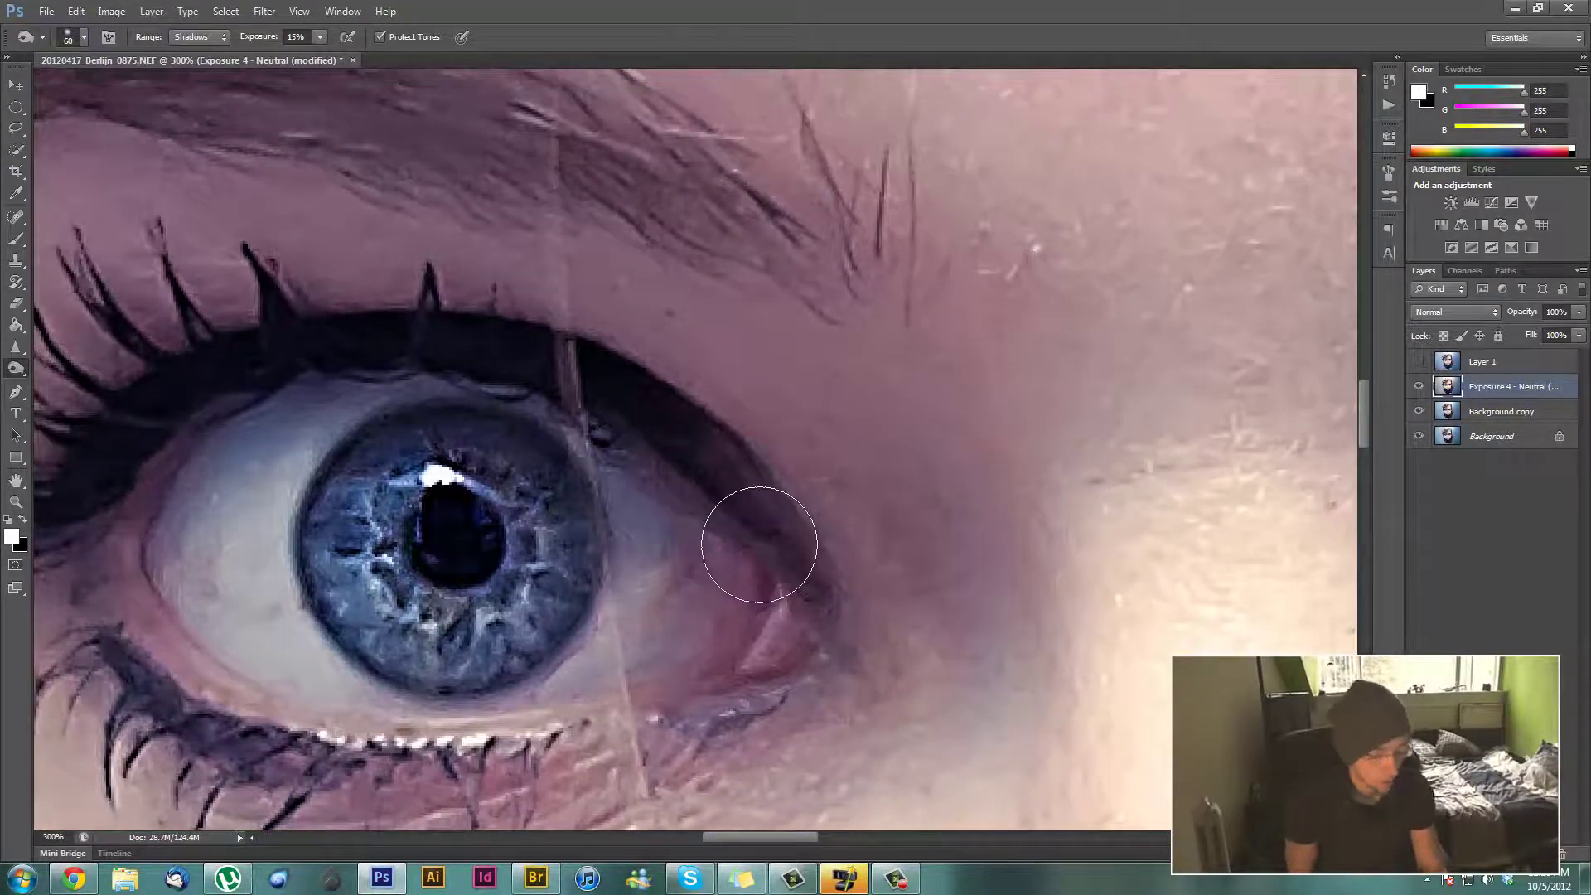
key("ctrl+minus")
key("ctrl+minus")
key("ctrl+minus")
key("ctrl+minus")
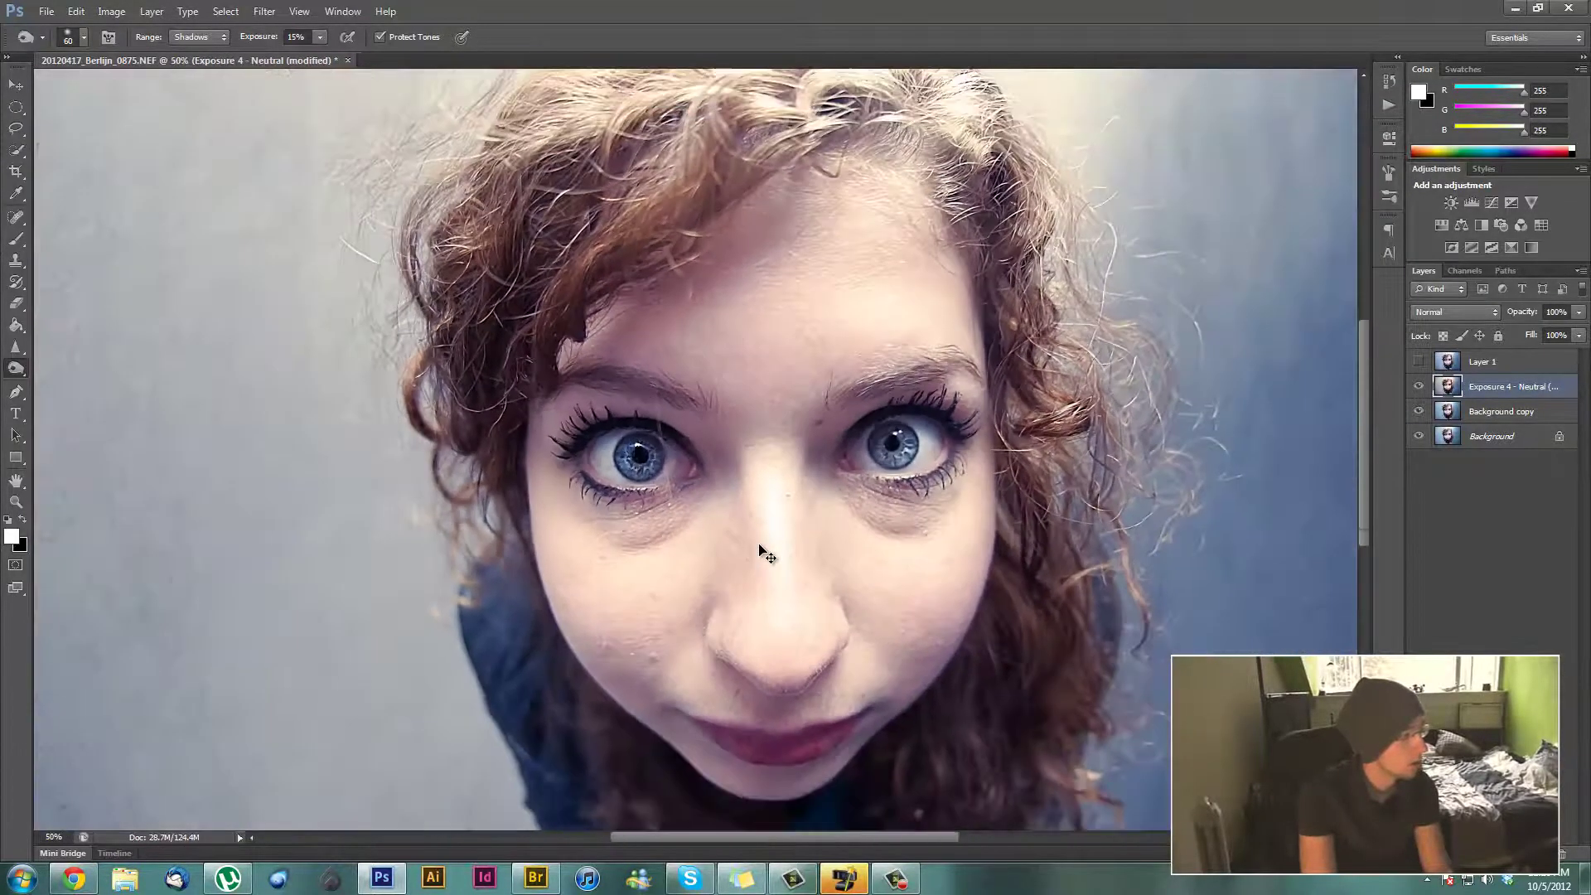